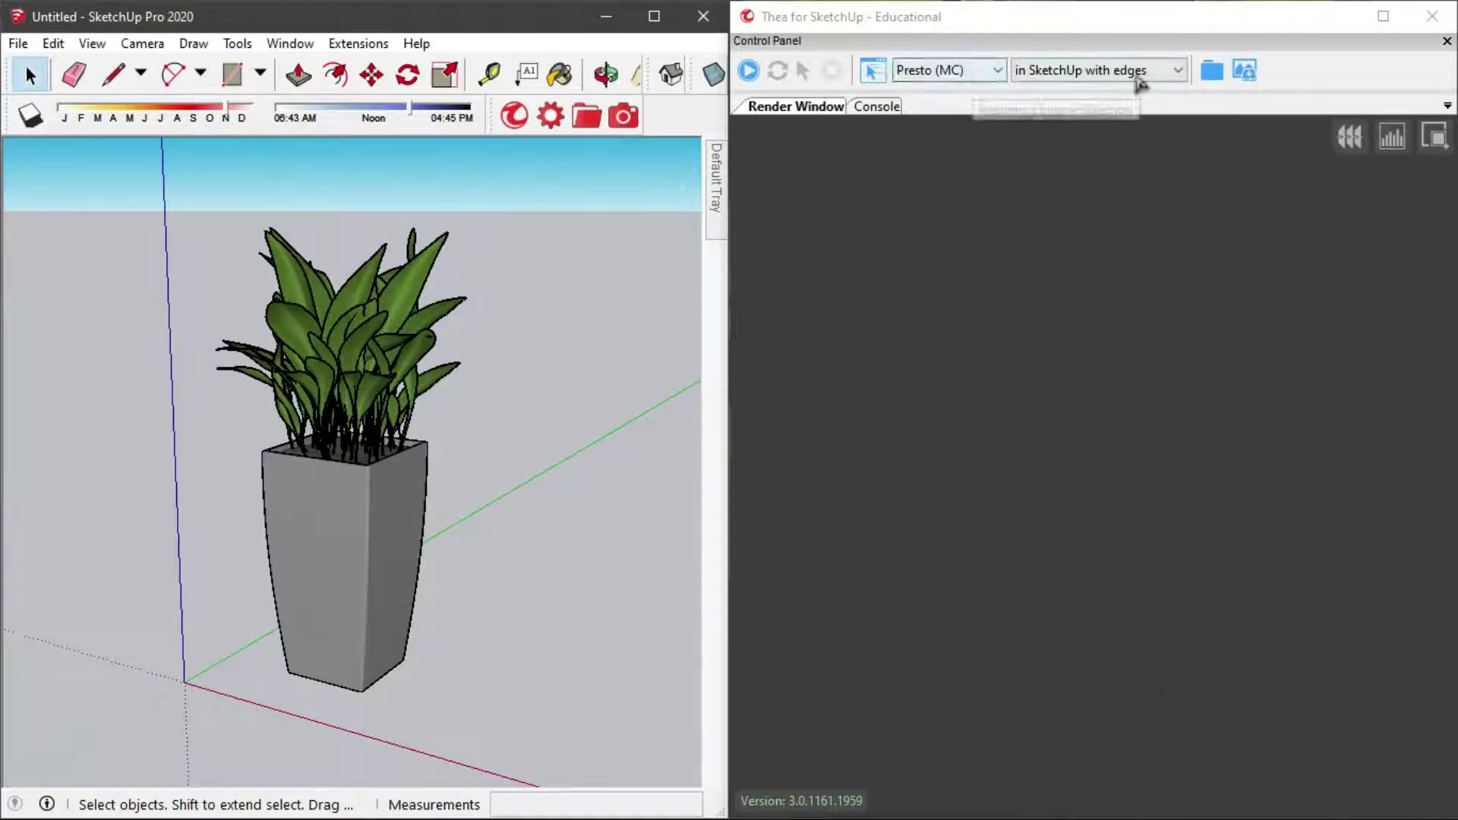
- Start an interactive render of the plant in the Thea window
{"action": "left_click", "coordinate": [1021, 70]}
{"action": "left_click", "coordinate": [1041, 89]}
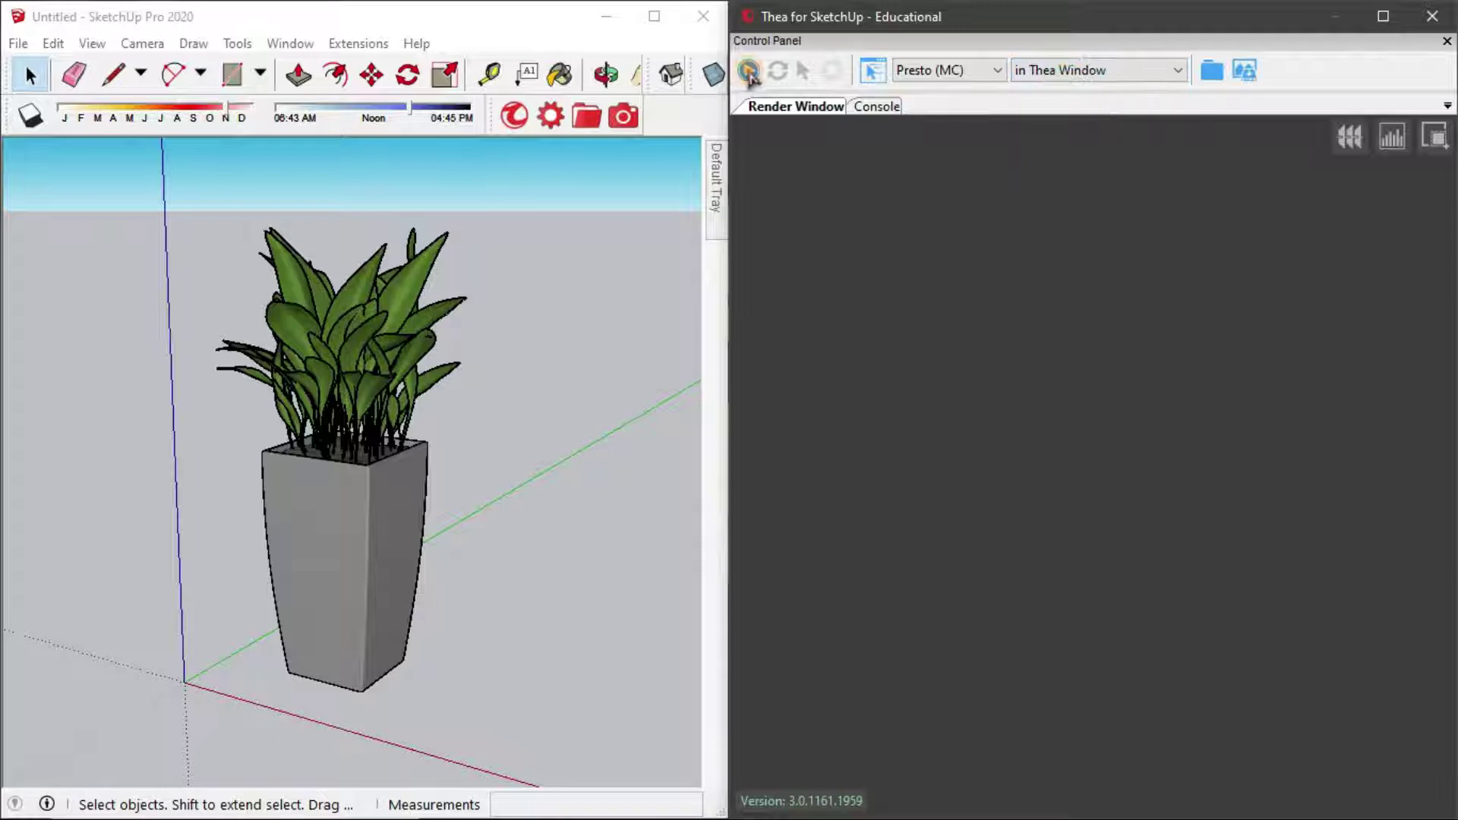
{"action": "left_click", "coordinate": [748, 70]}
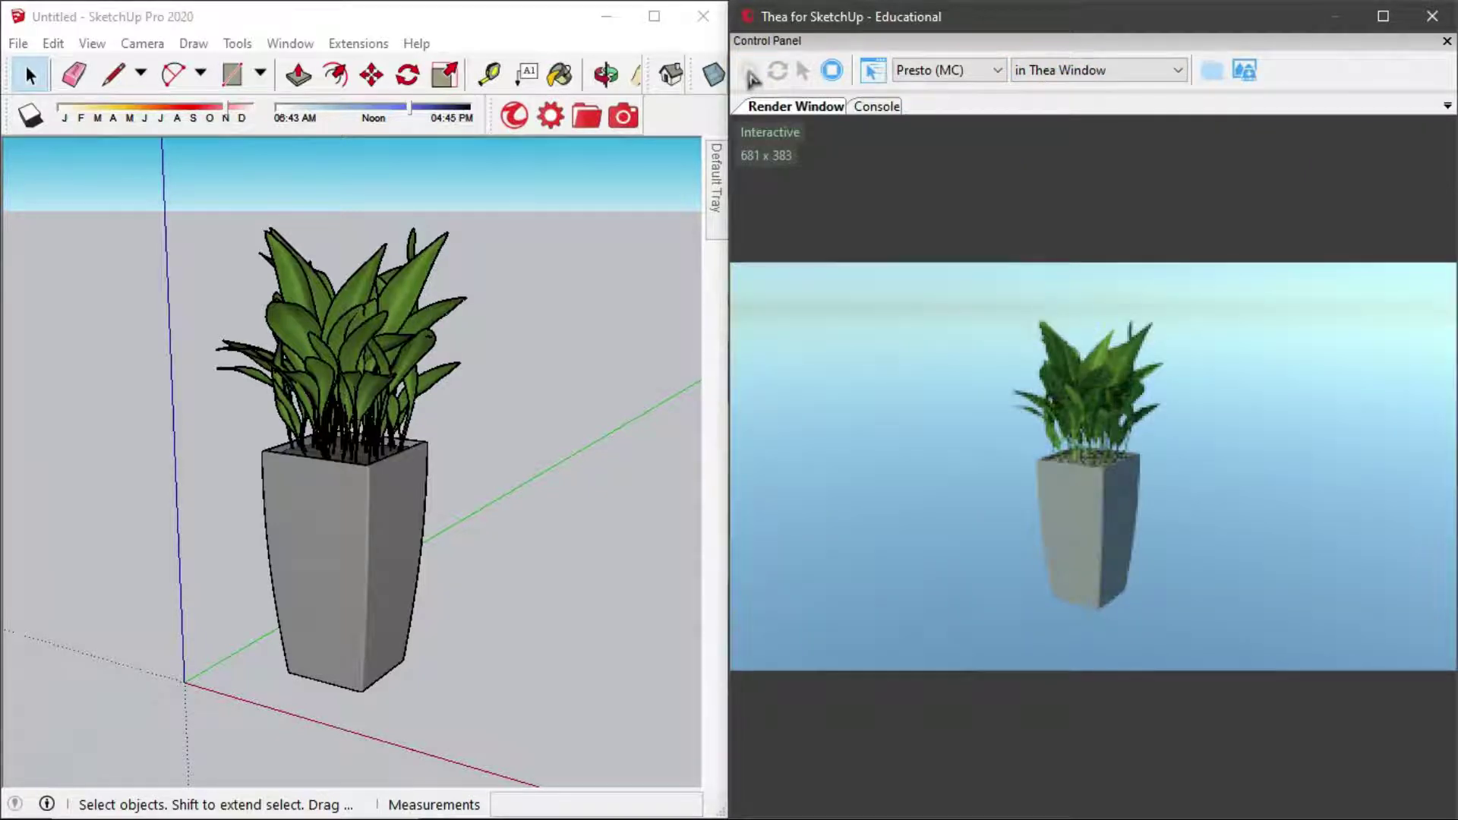
- Set the Thea camera aspect ratio to 1:1 for a square 720 × 720 frame
{"action": "left_click", "coordinate": [514, 116]}
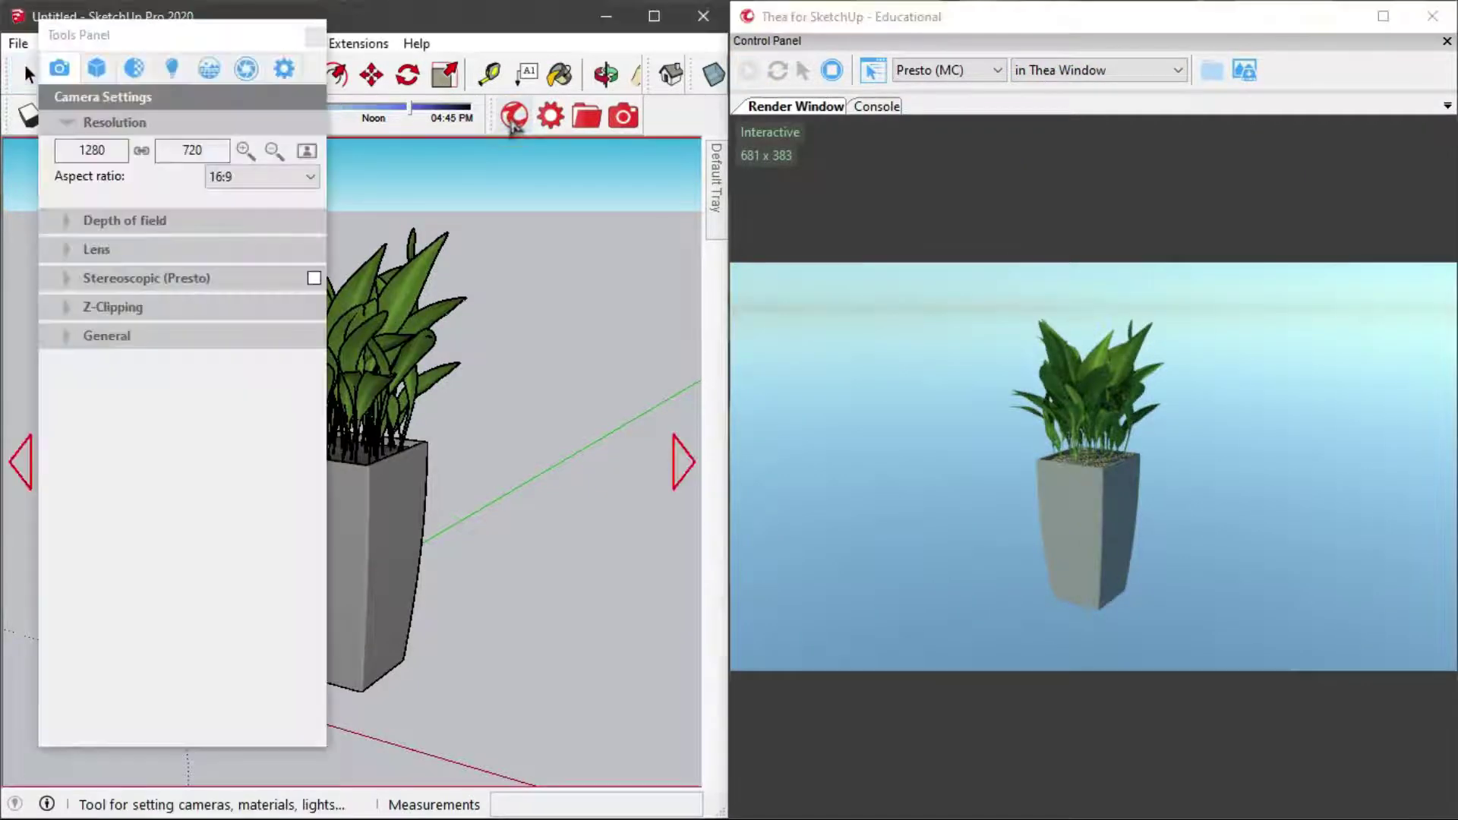
{"action": "left_click", "coordinate": [306, 150]}
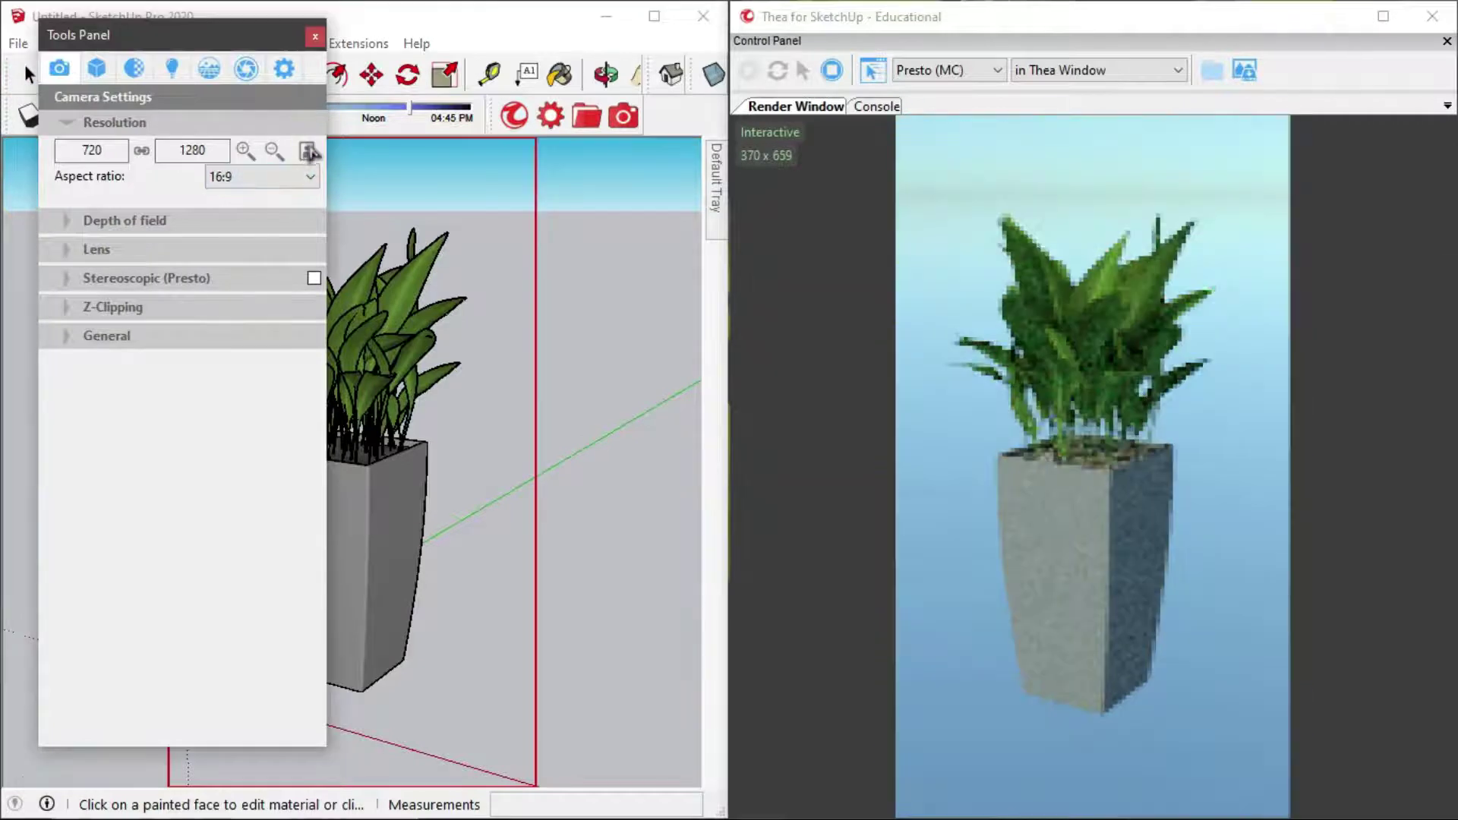
{"action": "left_click", "coordinate": [288, 180]}
{"action": "left_click", "coordinate": [217, 229]}
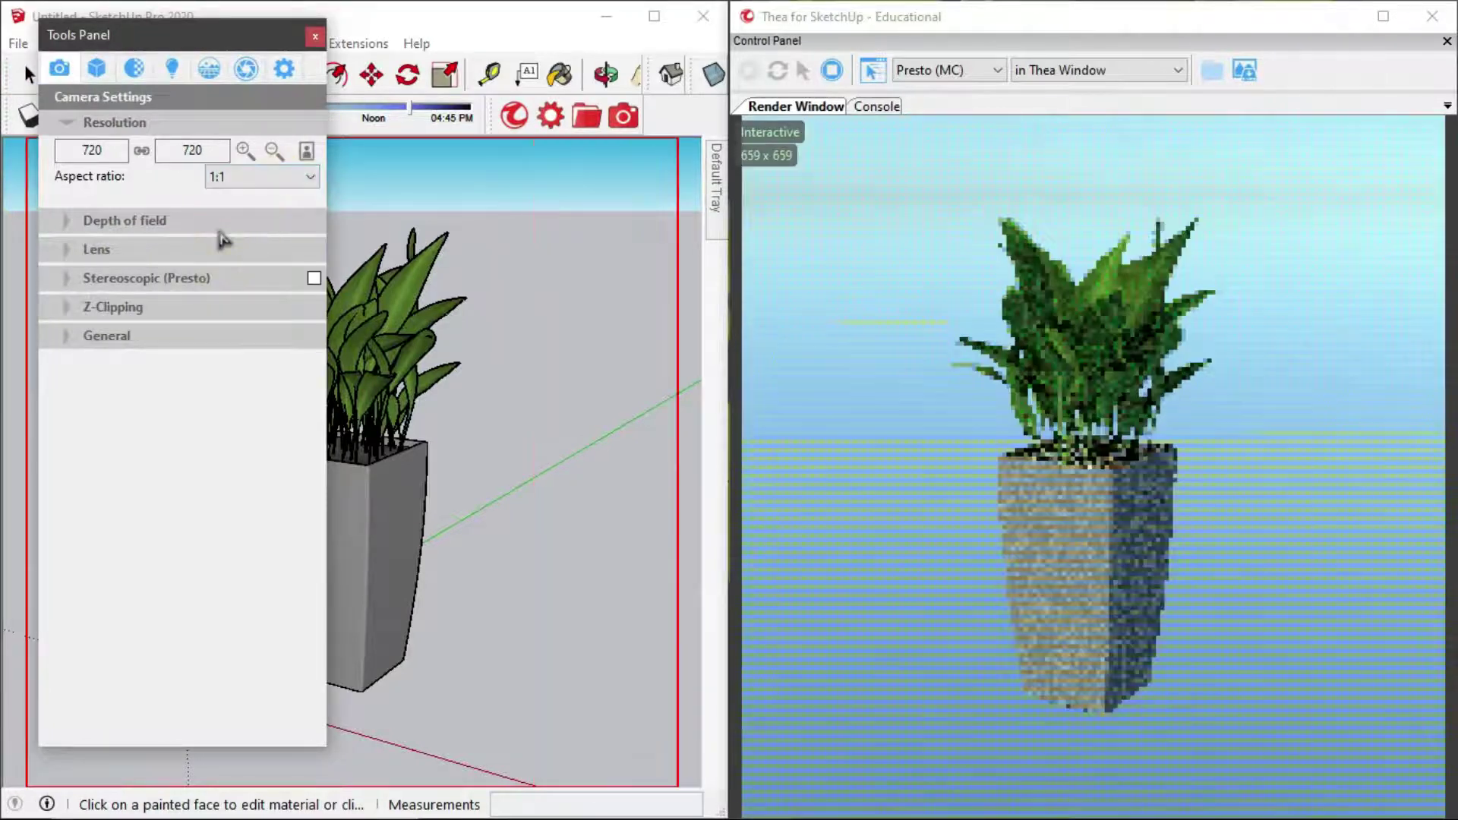
{"action": "left_click", "coordinate": [318, 40]}
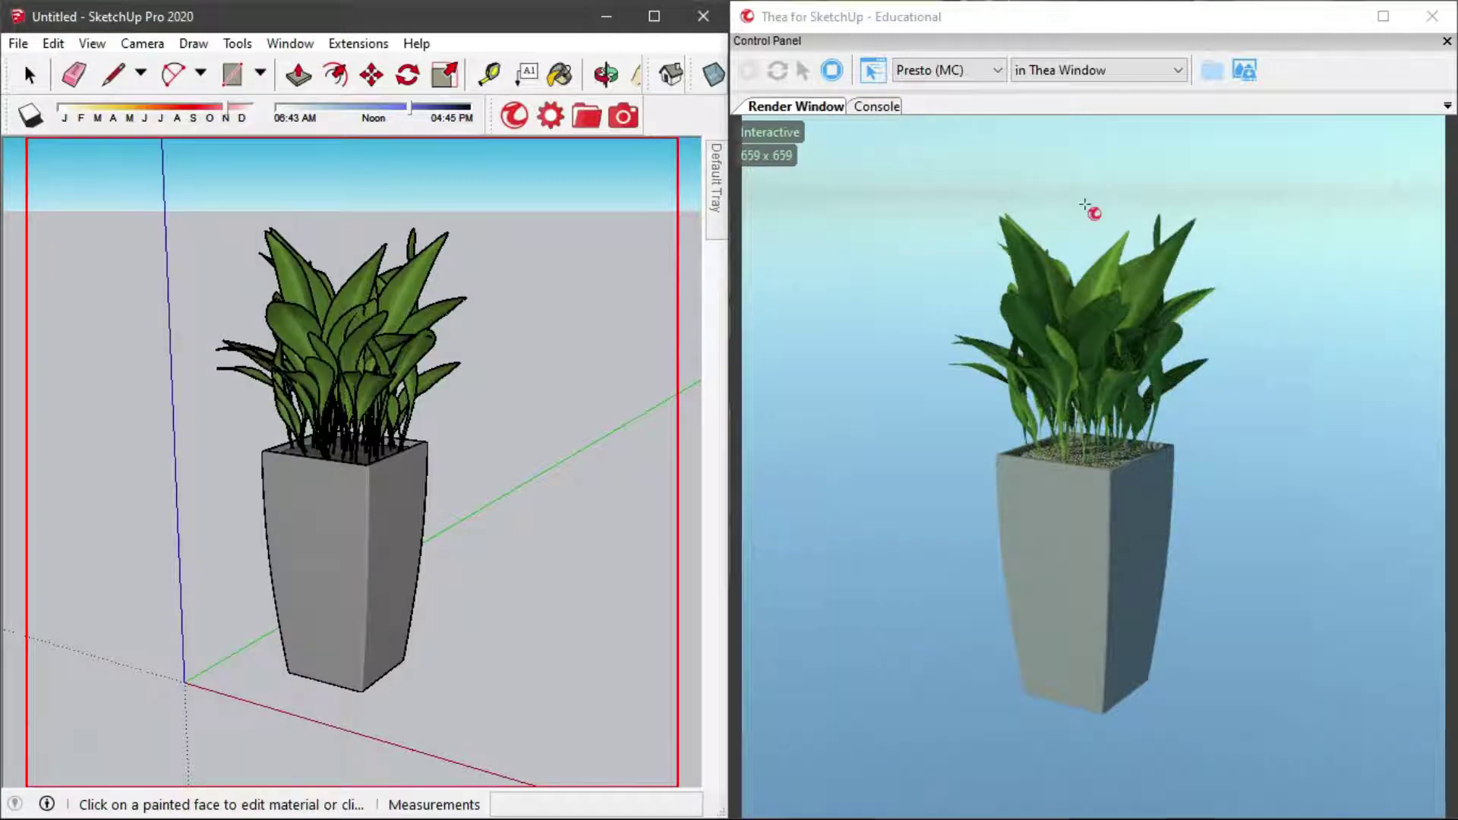
{"action": "left_click", "coordinate": [514, 115]}
- Toggle the Environment tab's sky, sun and ground plane off and back on
{"action": "left_click", "coordinate": [208, 70]}
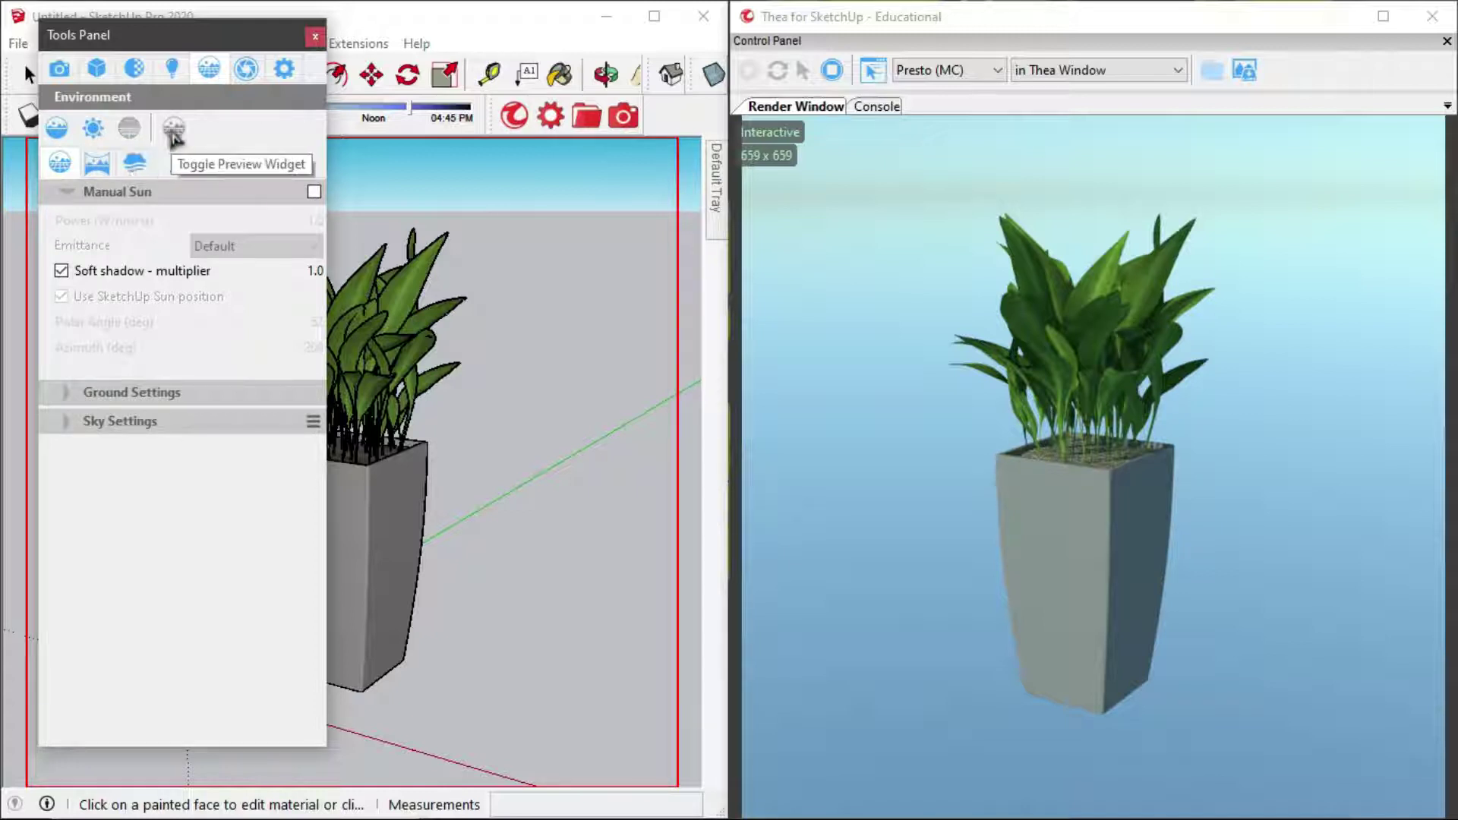
{"action": "left_click", "coordinate": [57, 129]}
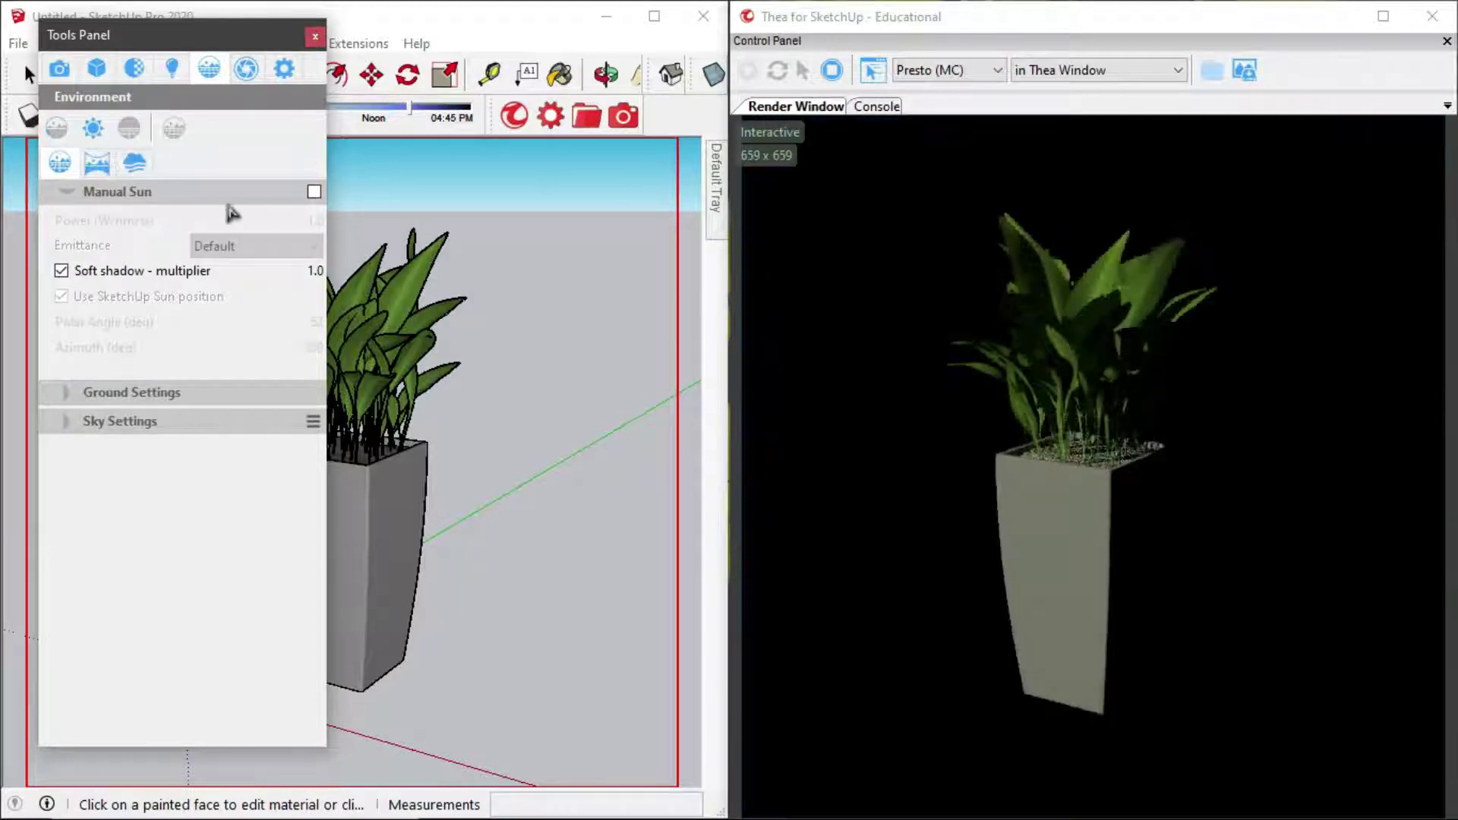
{"action": "left_click", "coordinate": [59, 131]}
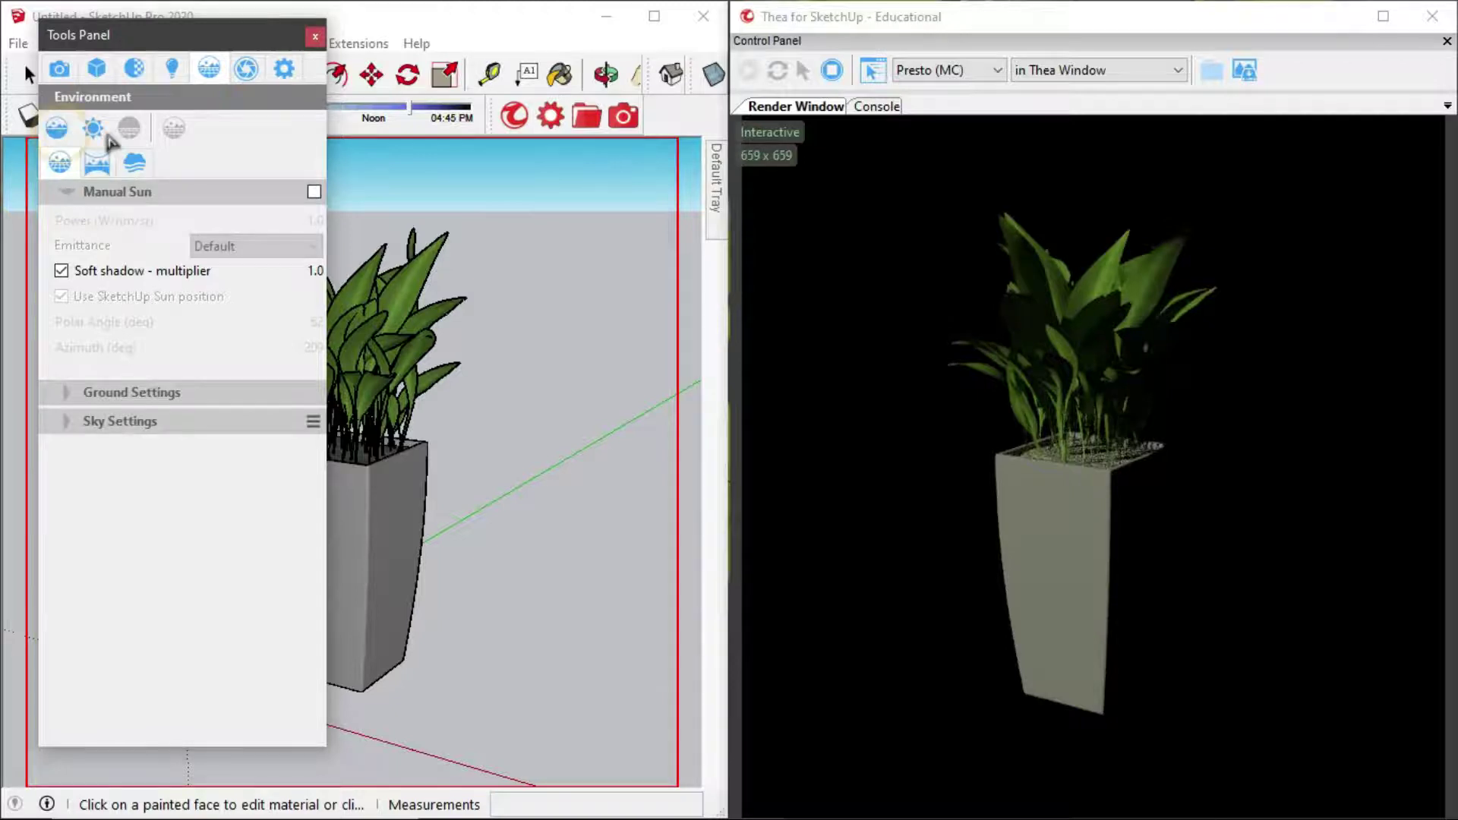
{"action": "left_click", "coordinate": [93, 130]}
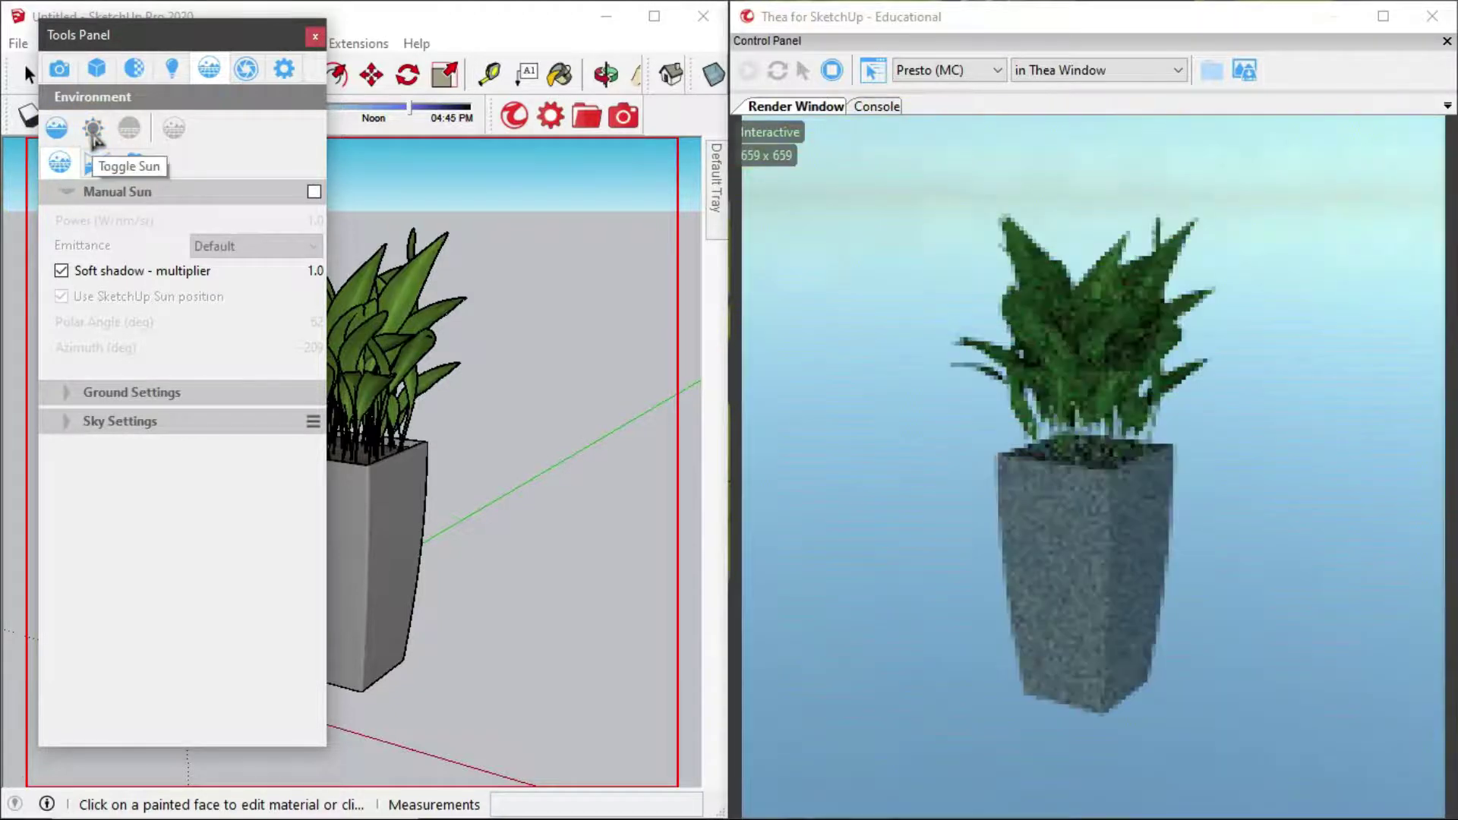
{"action": "left_click", "coordinate": [94, 129]}
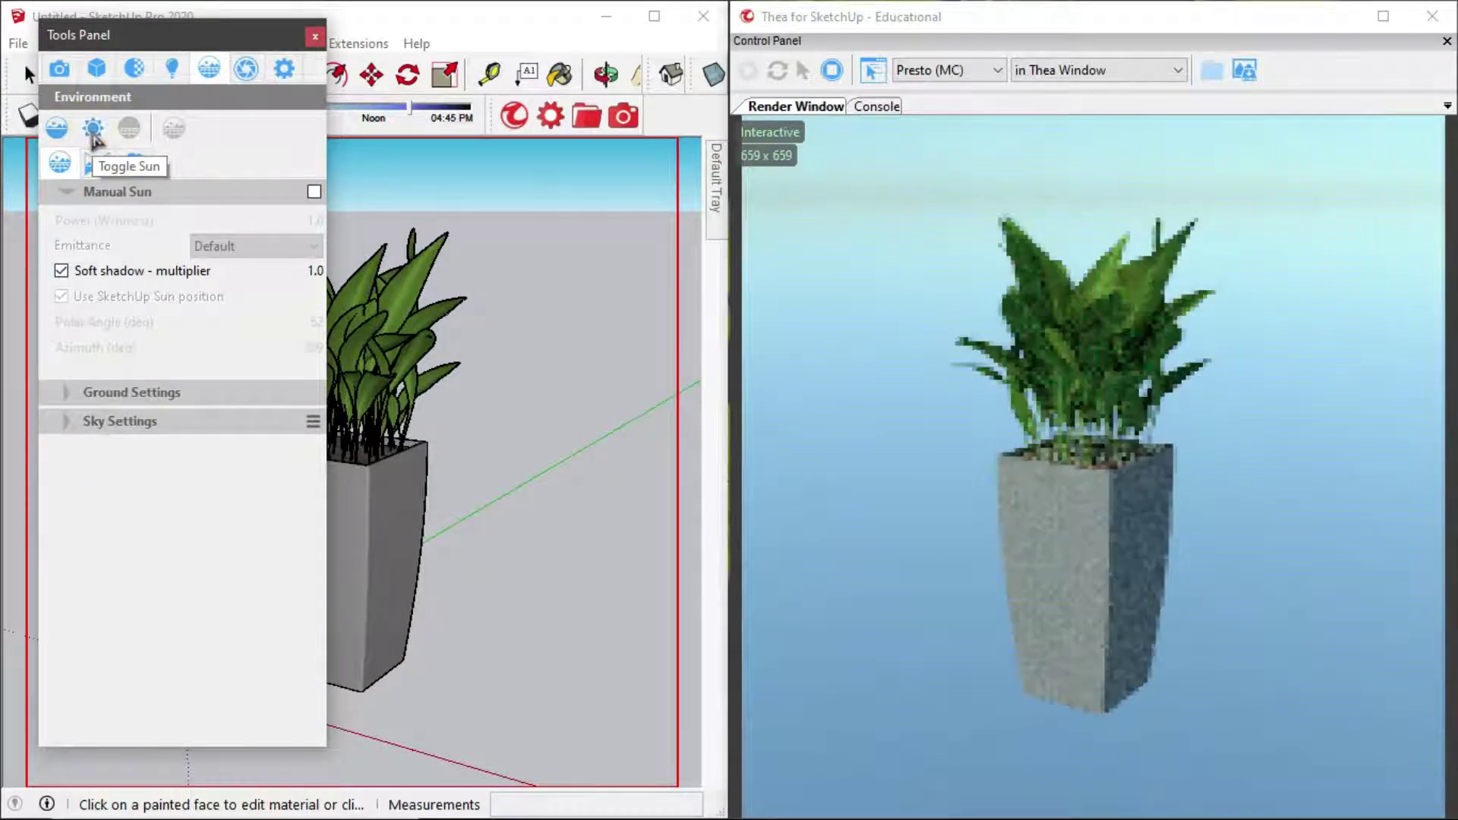
{"action": "left_click", "coordinate": [93, 128]}
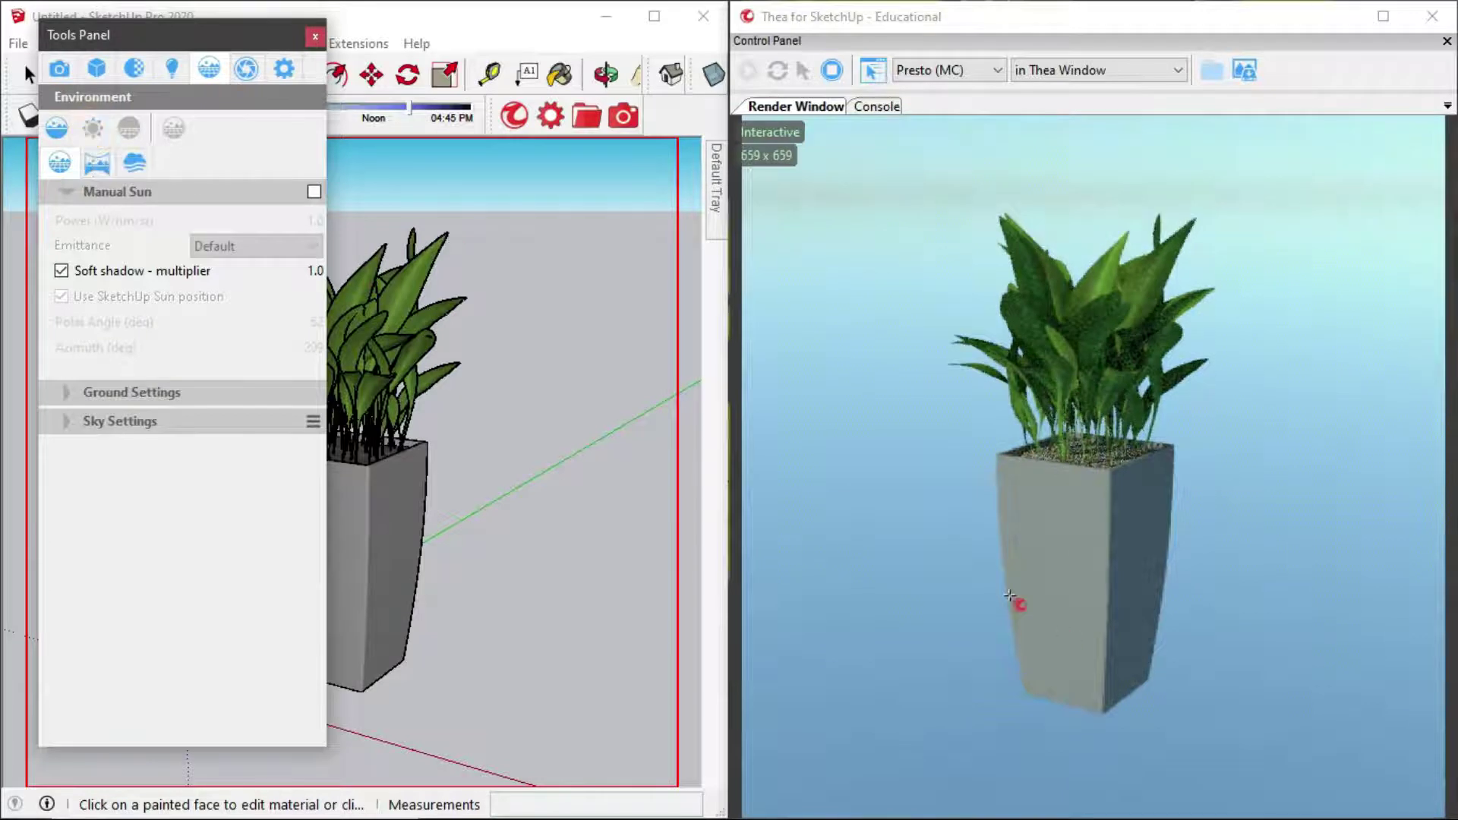
{"action": "left_click", "coordinate": [94, 127]}
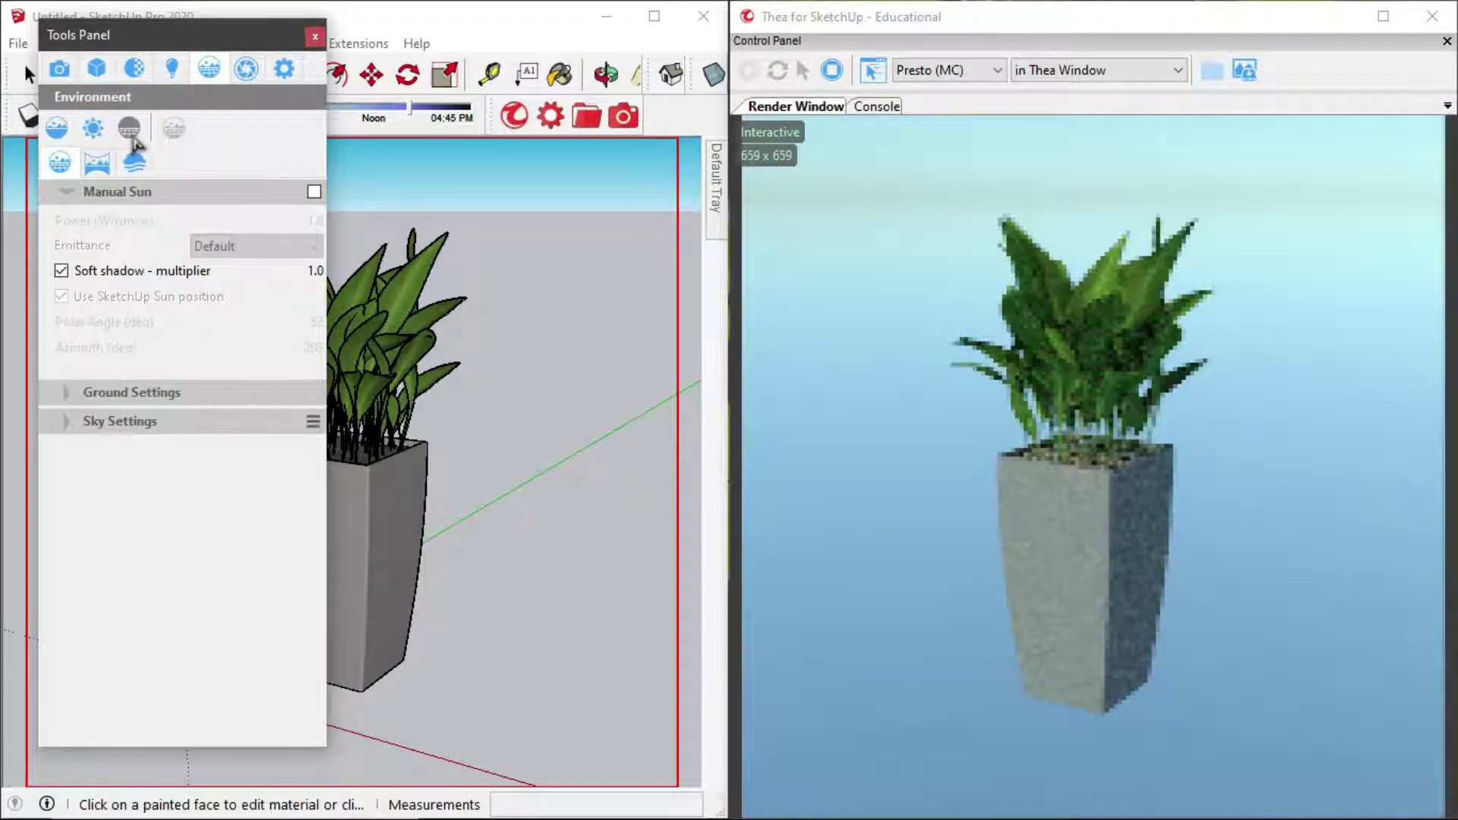
{"action": "left_click", "coordinate": [130, 131]}
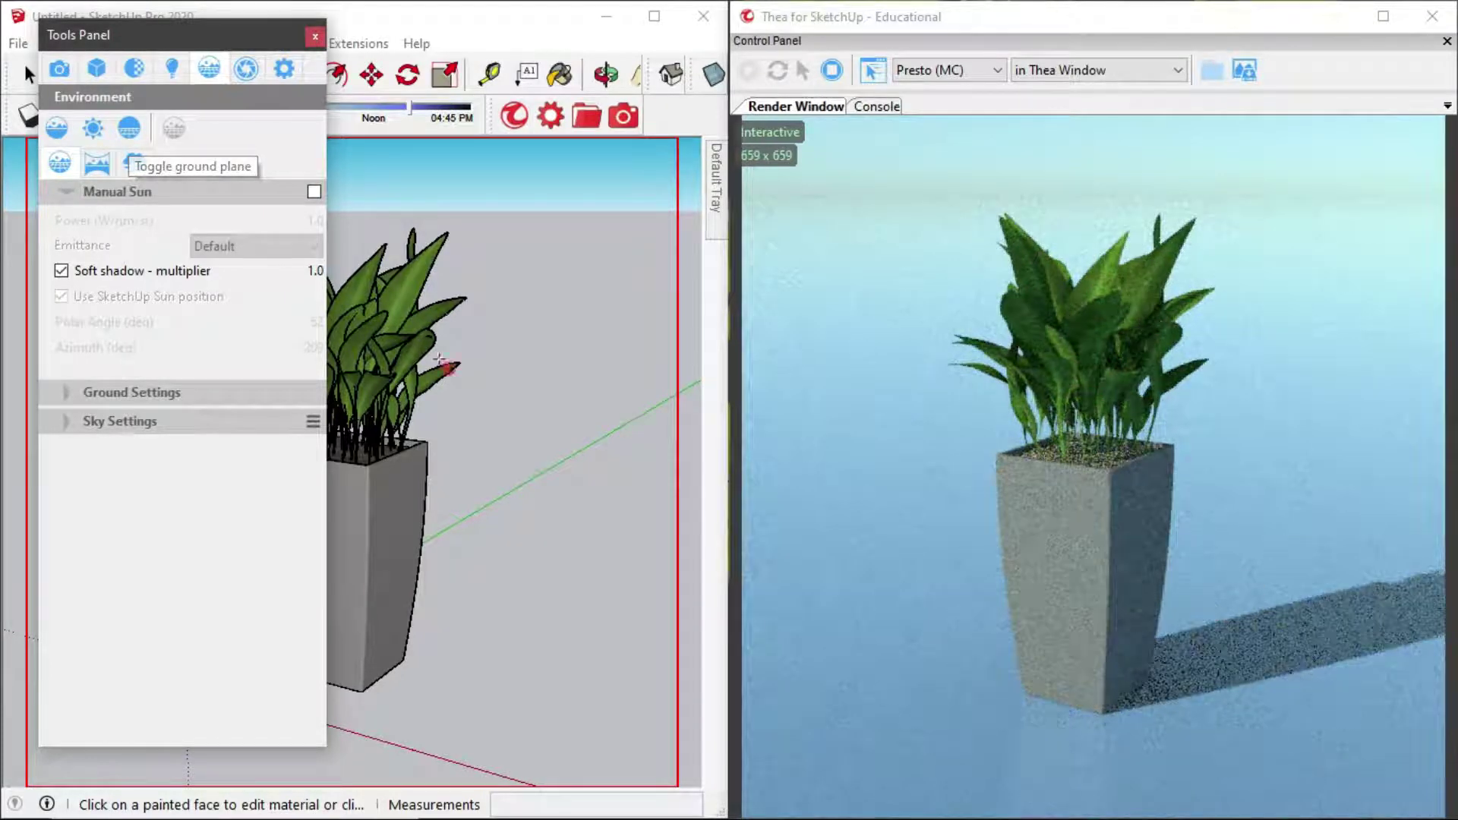
{"action": "left_click", "coordinate": [130, 133]}
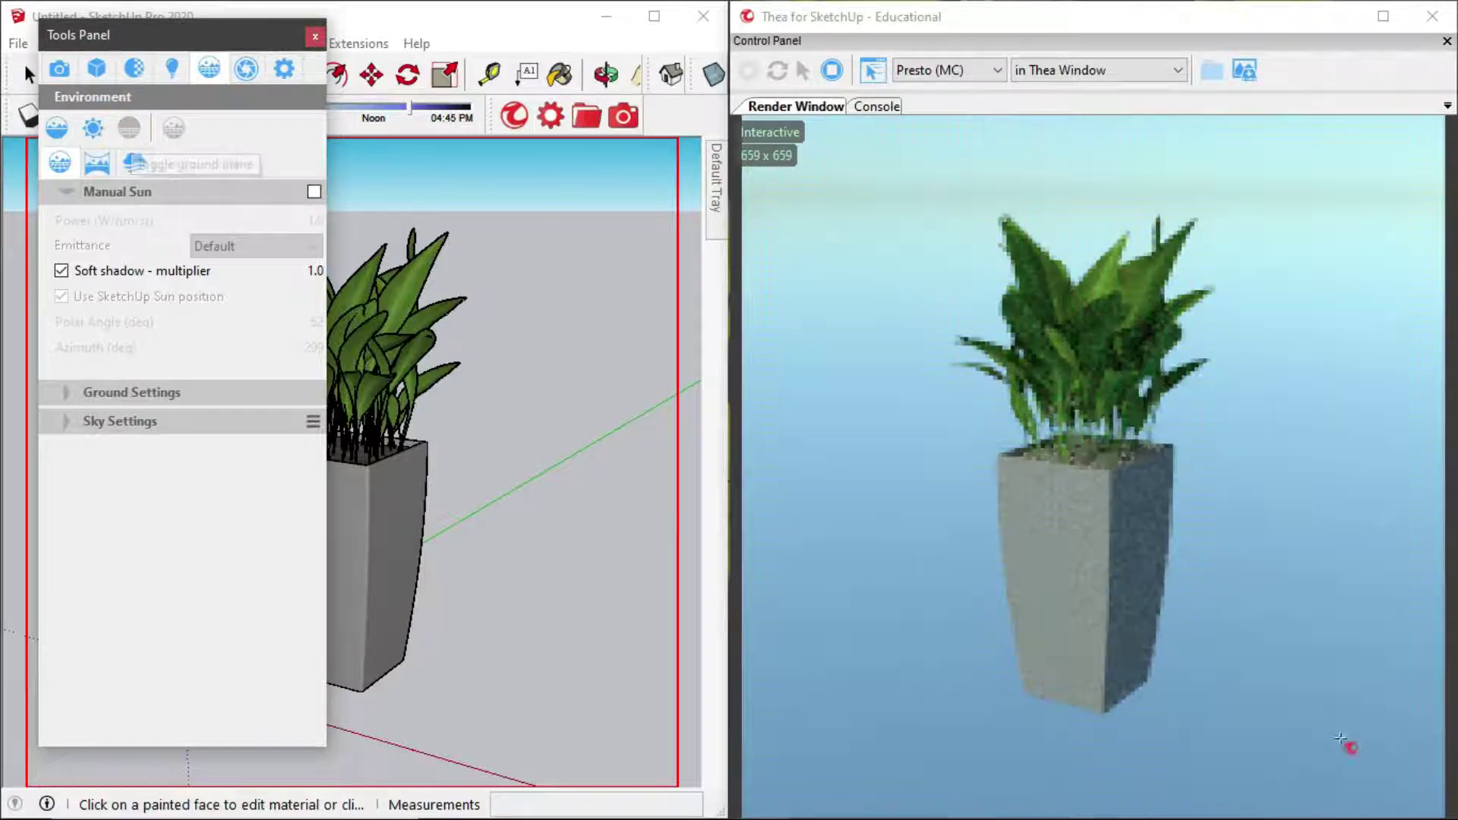
- Show the sun preview widget and enable a manual sun with 4500 K temperature emittance
{"action": "left_click", "coordinate": [173, 128]}
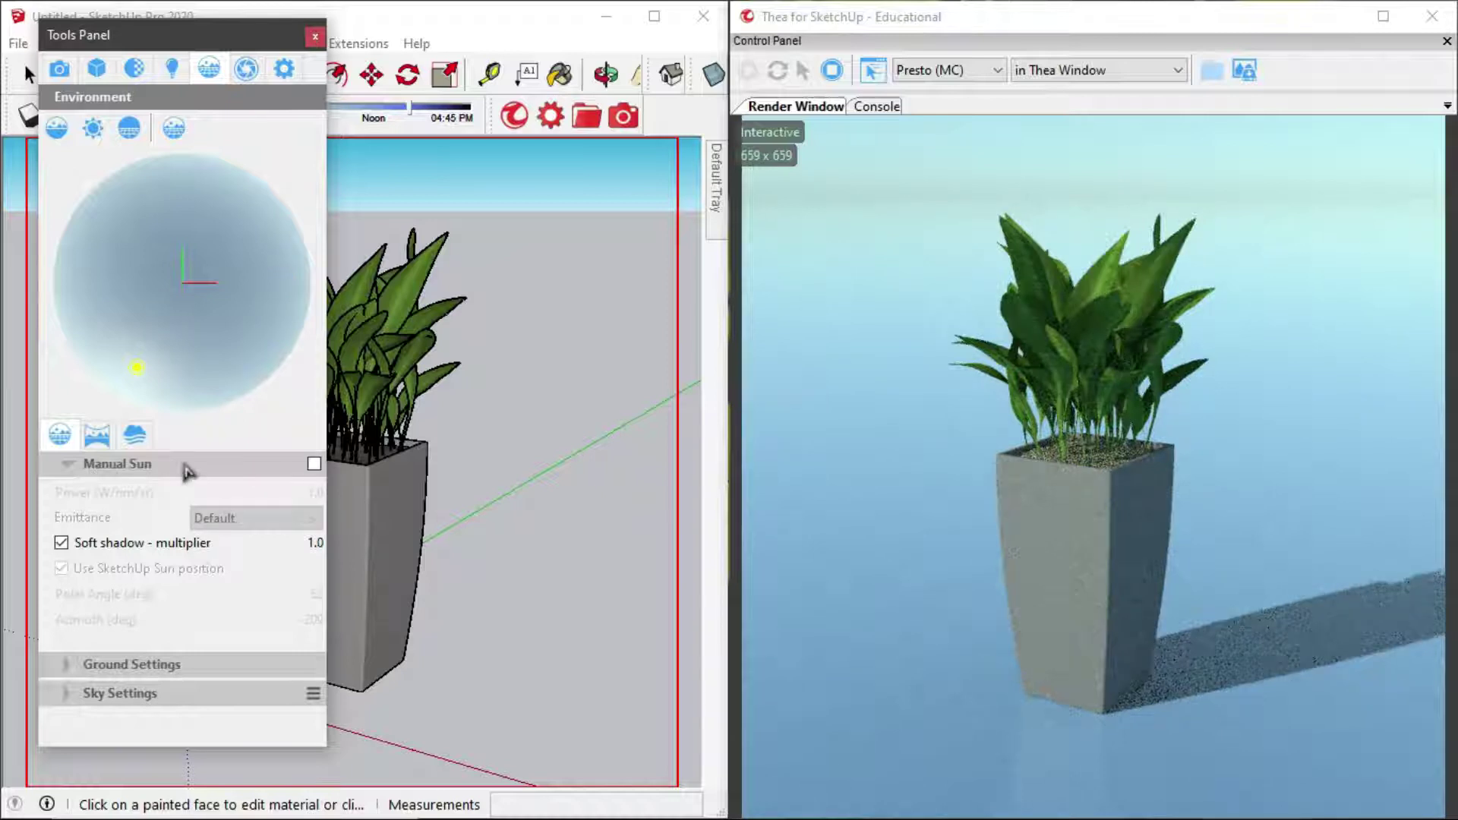
{"action": "left_click", "coordinate": [313, 464]}
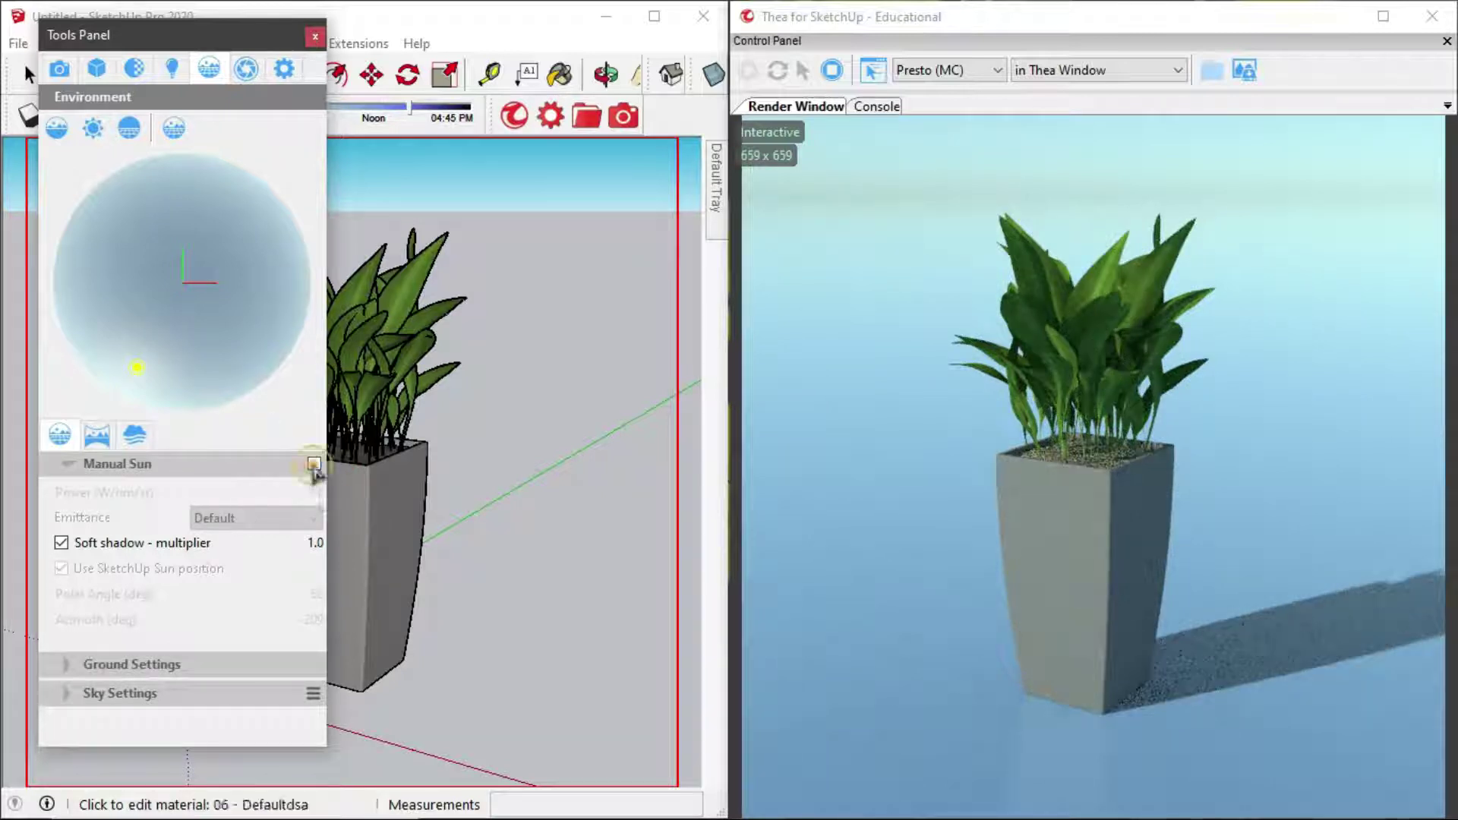
{"action": "left_click", "coordinate": [313, 464]}
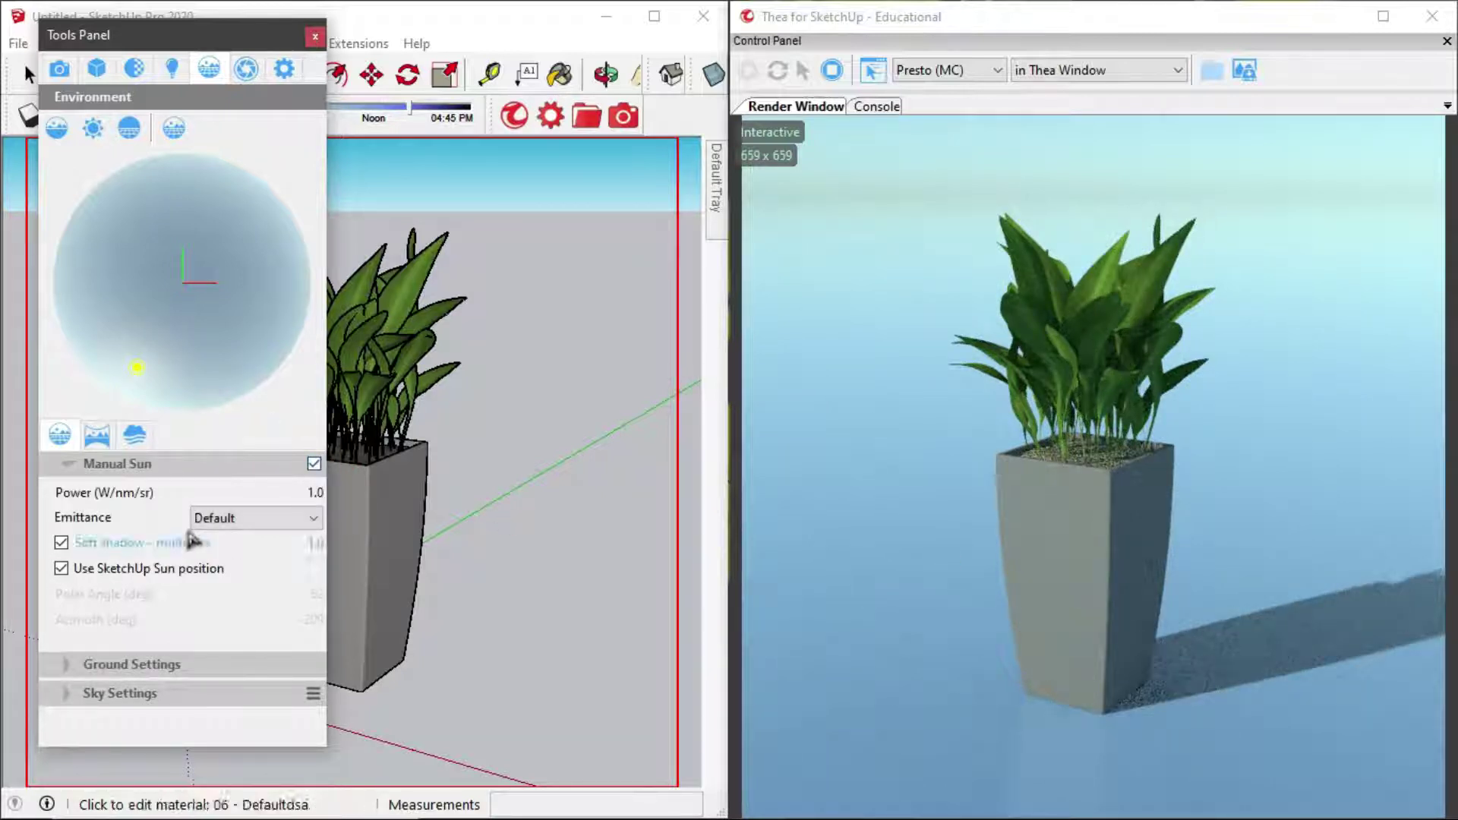
{"action": "left_click", "coordinate": [237, 522]}
{"action": "left_click", "coordinate": [228, 553]}
{"action": "double_click", "coordinate": [303, 542]}
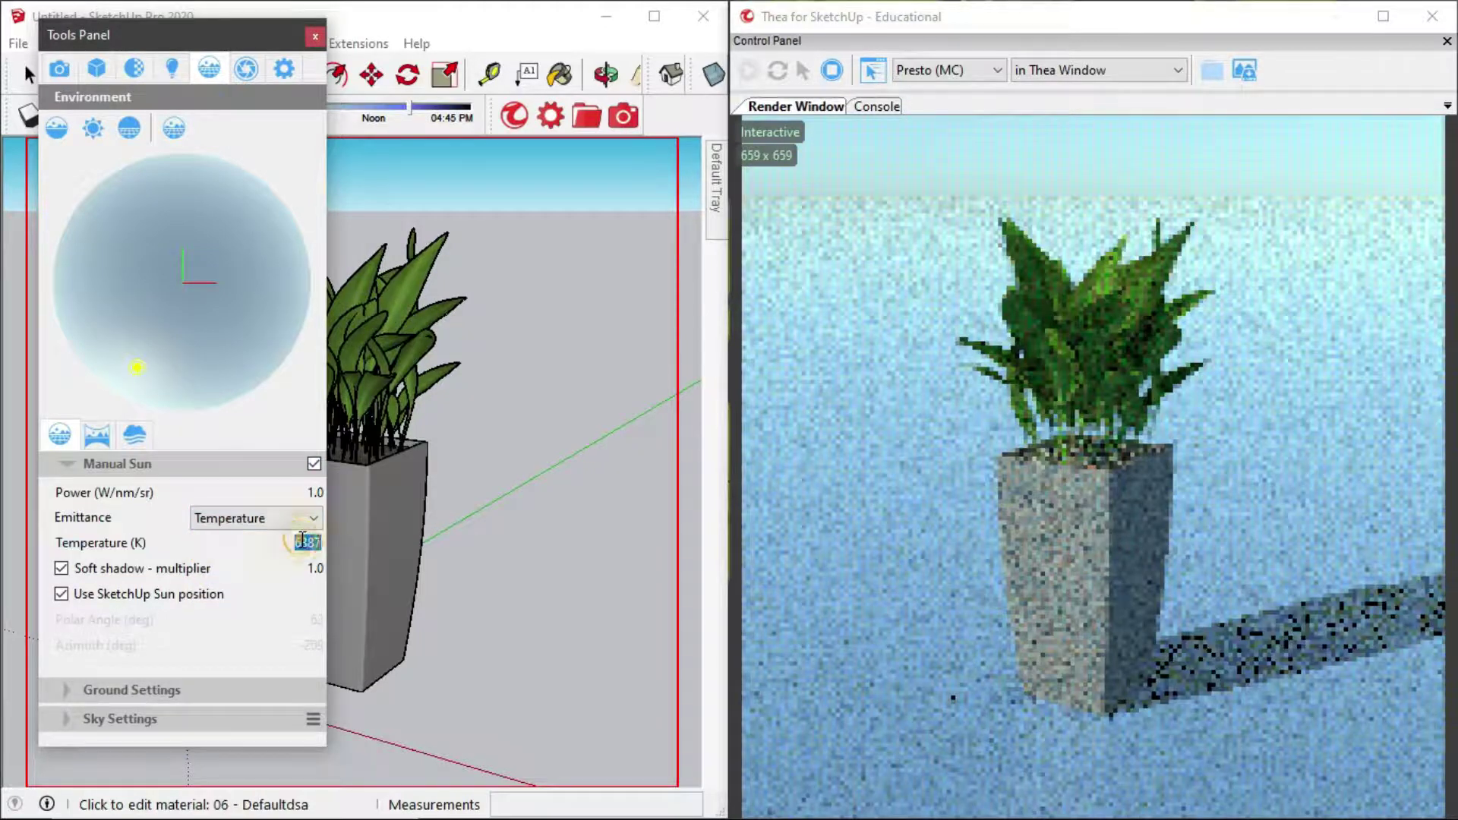
{"action": "type", "text": "4500"}
{"action": "key", "text": "Return"}
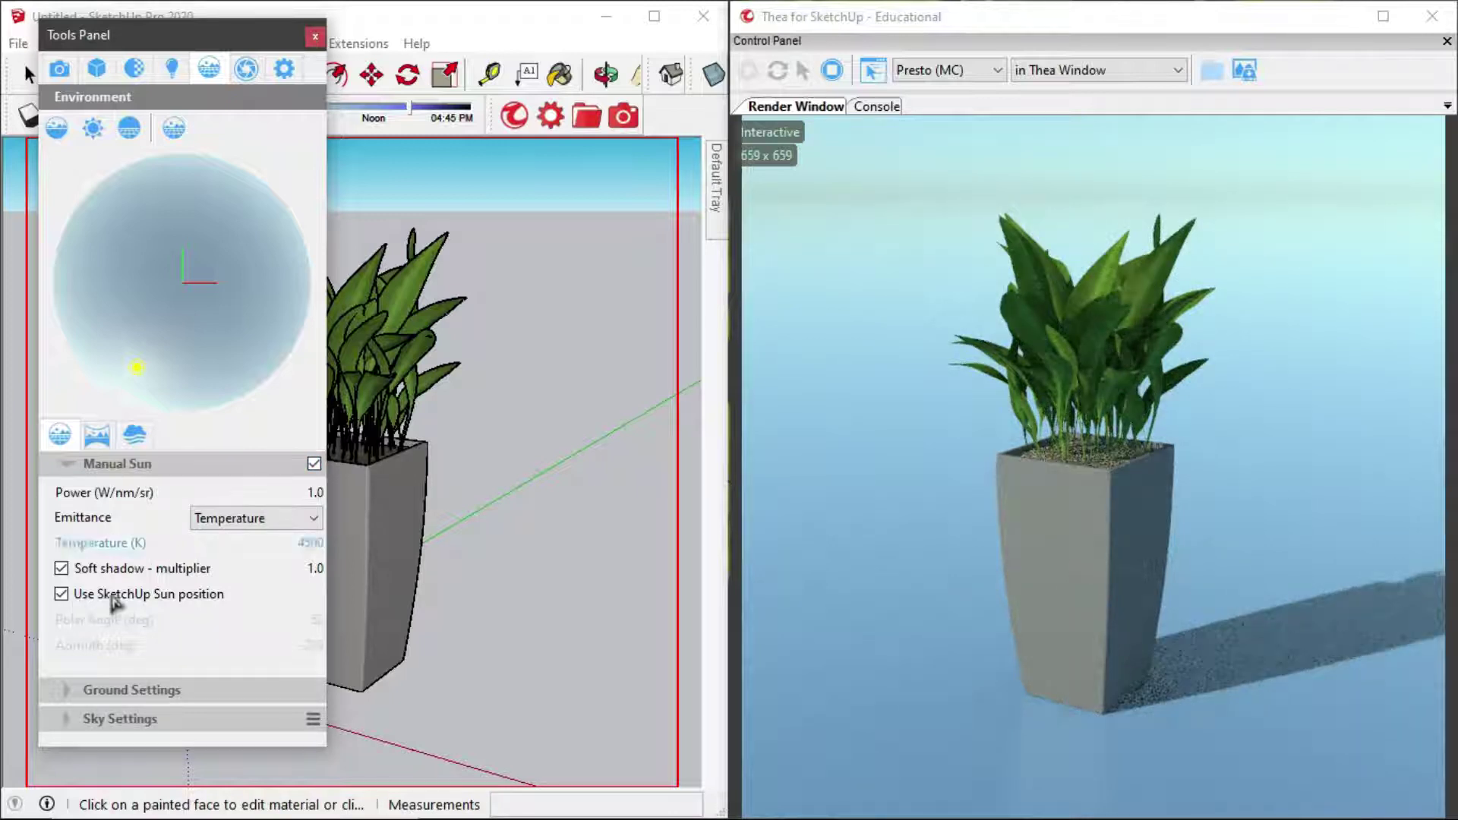
- Set the sun's soft shadow multiplier to 10
{"action": "left_click", "coordinate": [62, 569]}
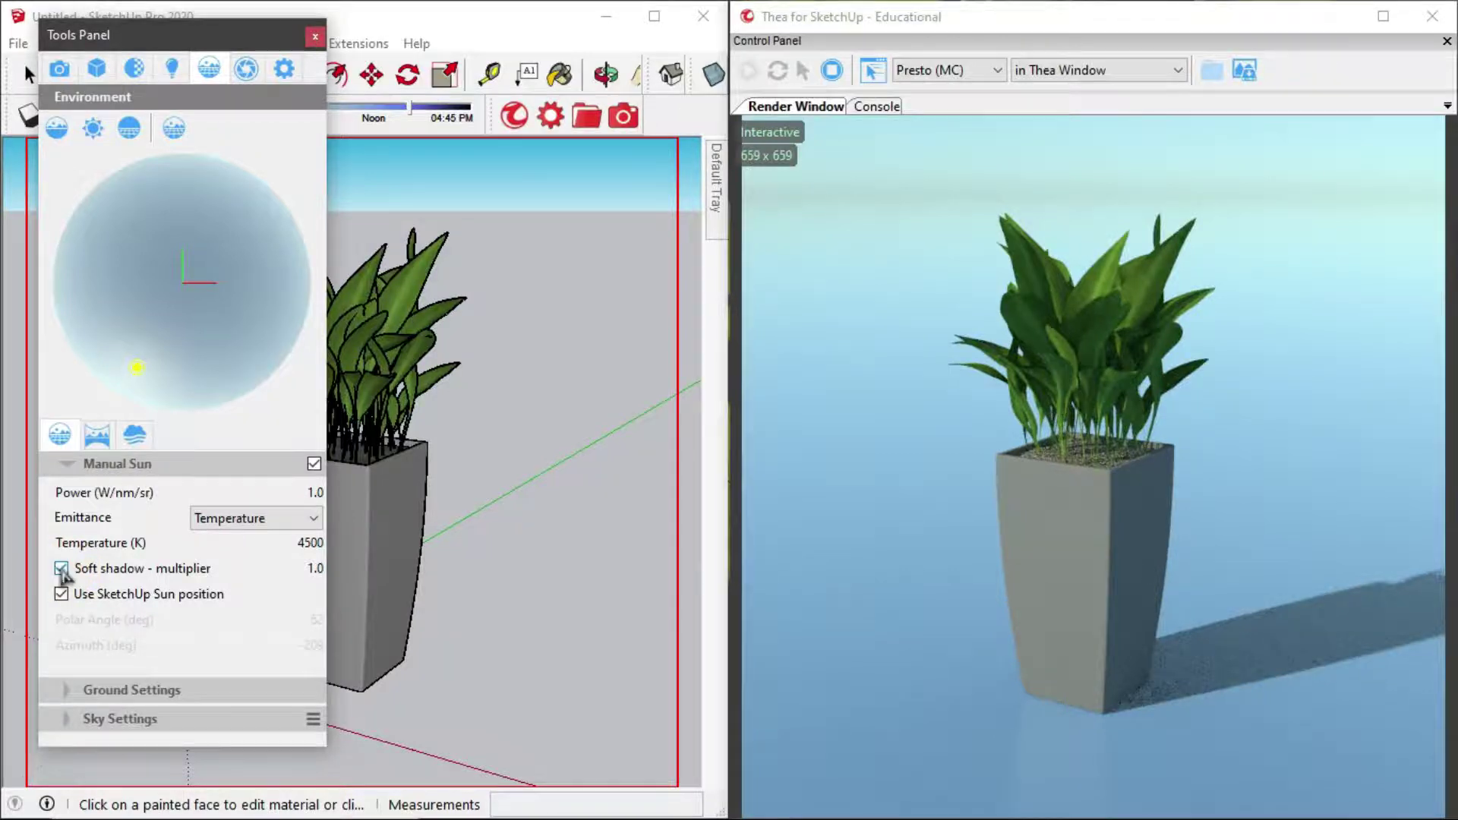
{"action": "left_click", "coordinate": [61, 569]}
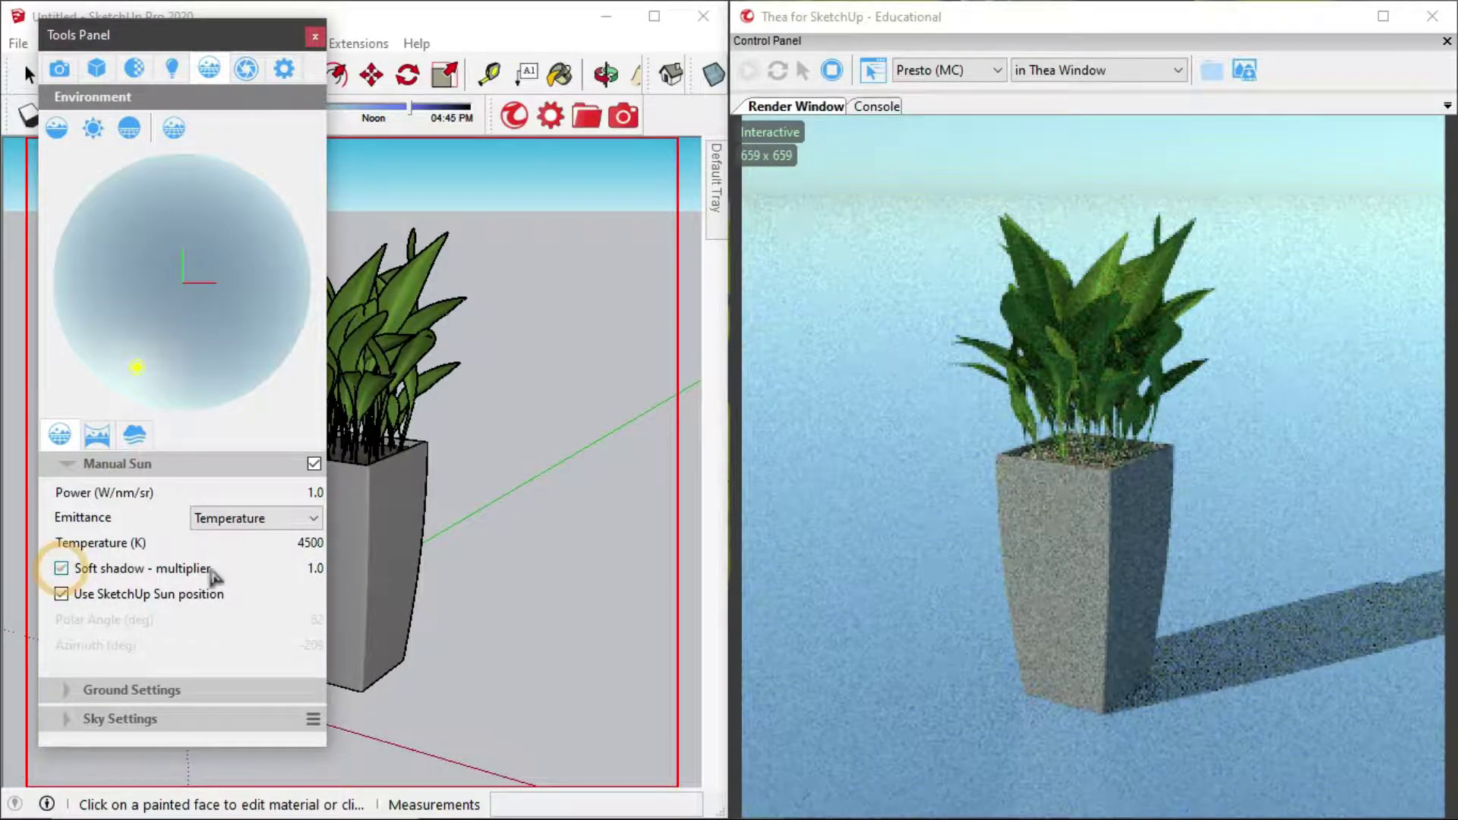
{"action": "double_click", "coordinate": [312, 568]}
{"action": "type", "text": "10"}
{"action": "key", "text": "Return"}
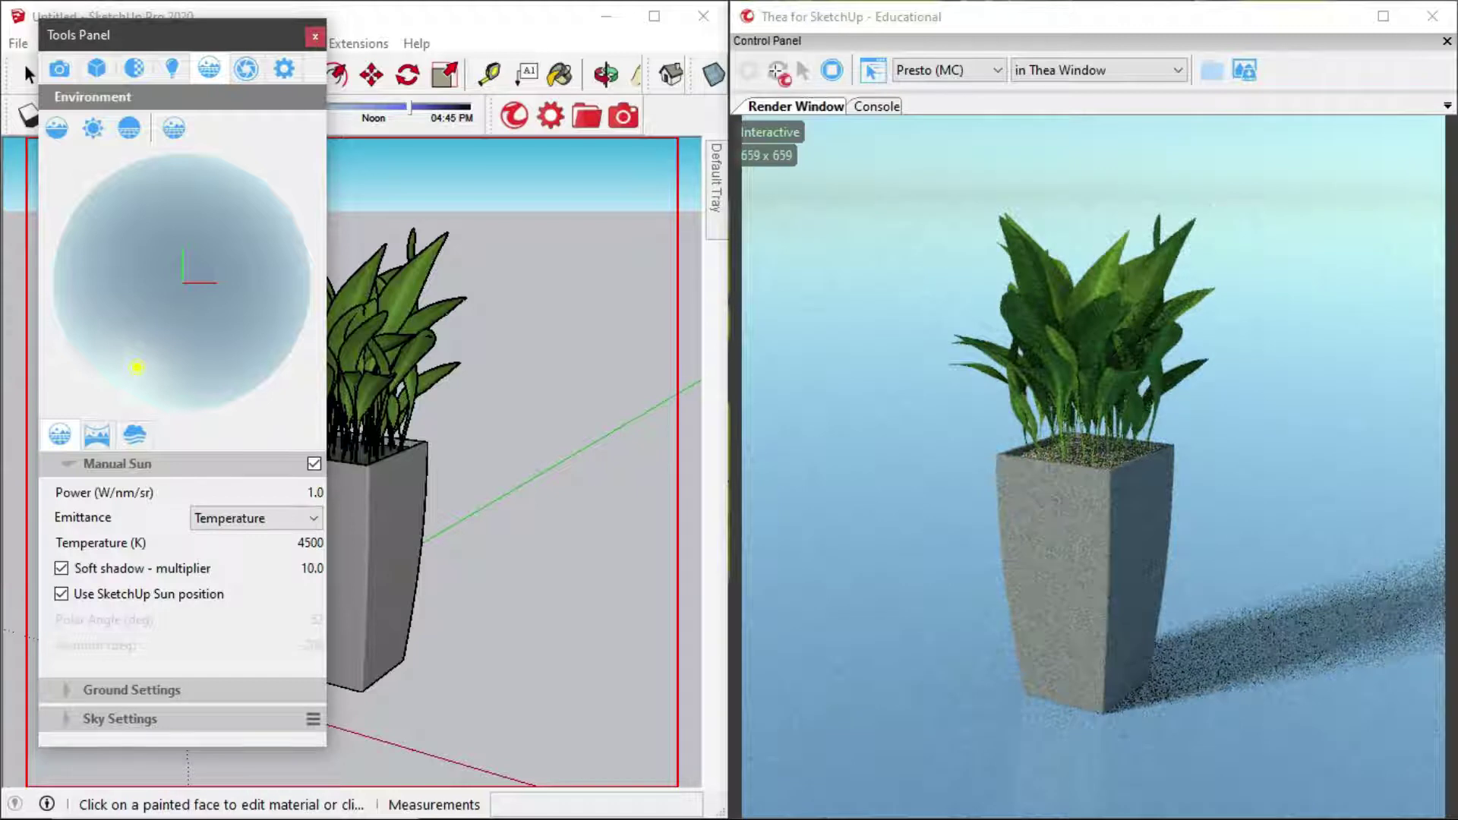
- Orbit and pan the view so the plant sits lower left
{"action": "left_click", "coordinate": [606, 74]}
{"action": "left_click_drag", "start_coordinate": [508, 433], "coordinate": [546, 435]}
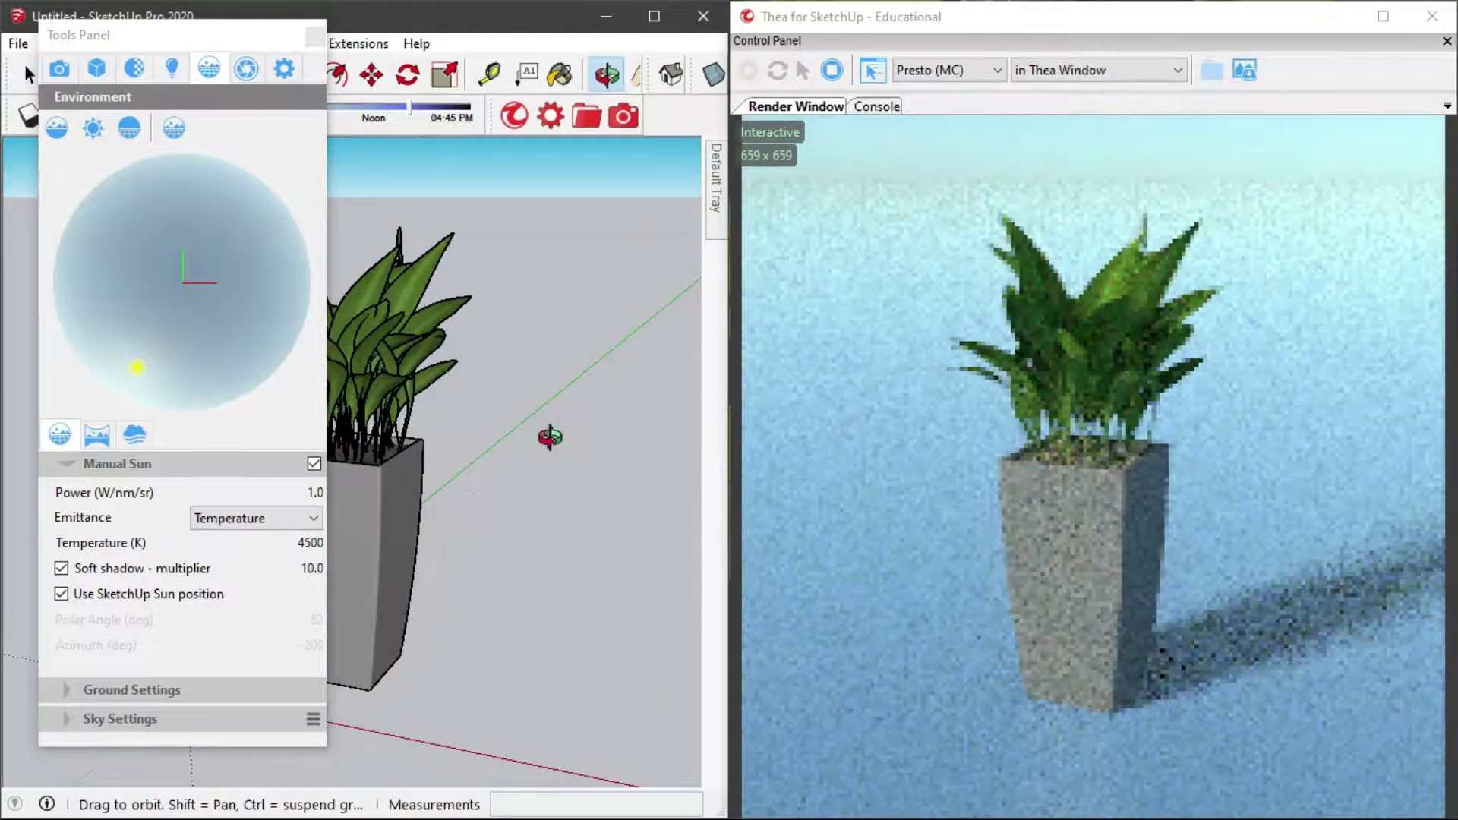
{"action": "left_click", "coordinate": [634, 74]}
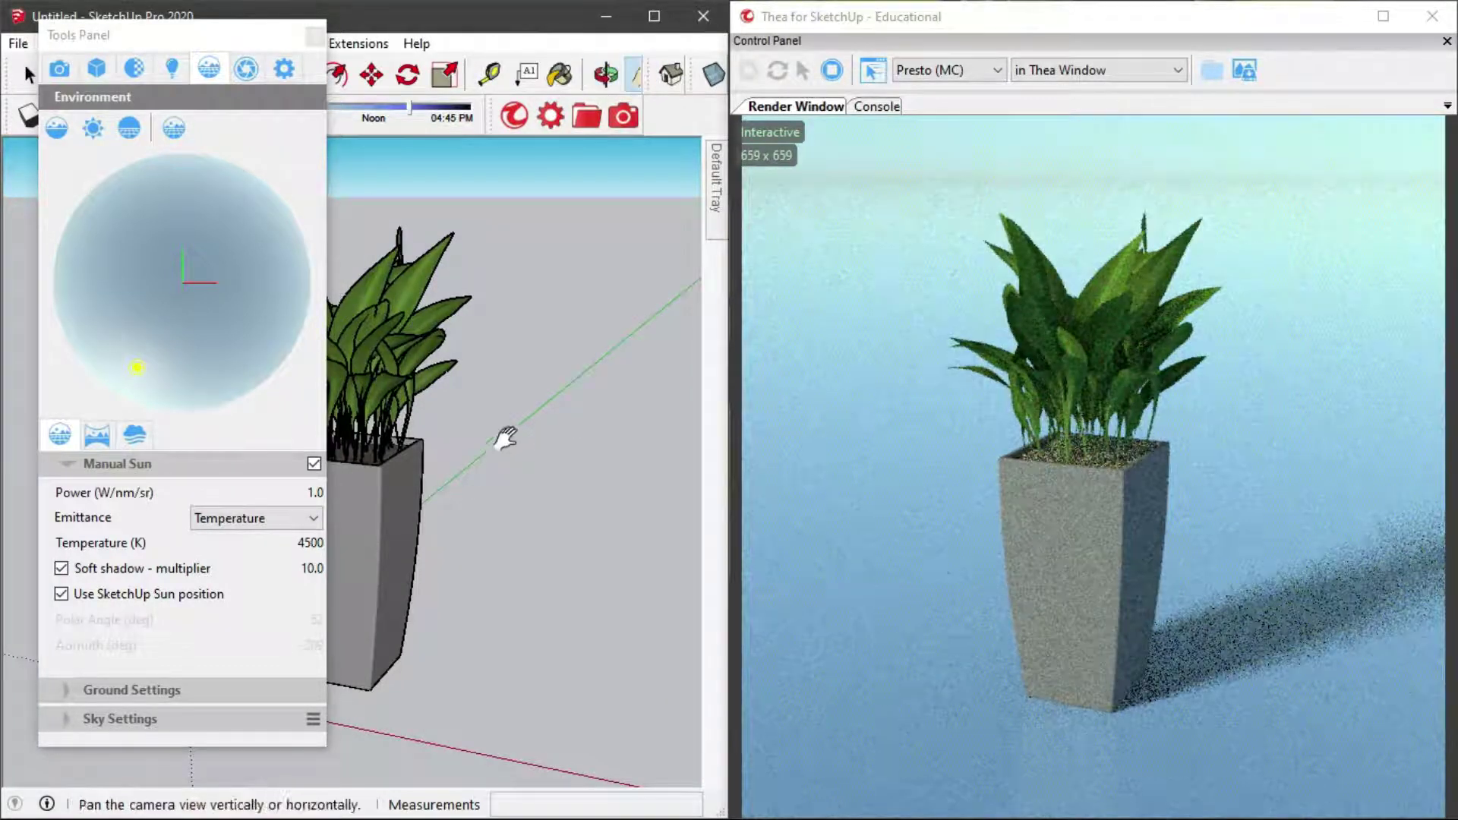
{"action": "left_click_drag", "start_coordinate": [505, 438], "coordinate": [473, 482]}
{"action": "left_click_drag", "start_coordinate": [579, 511], "coordinate": [528, 496]}
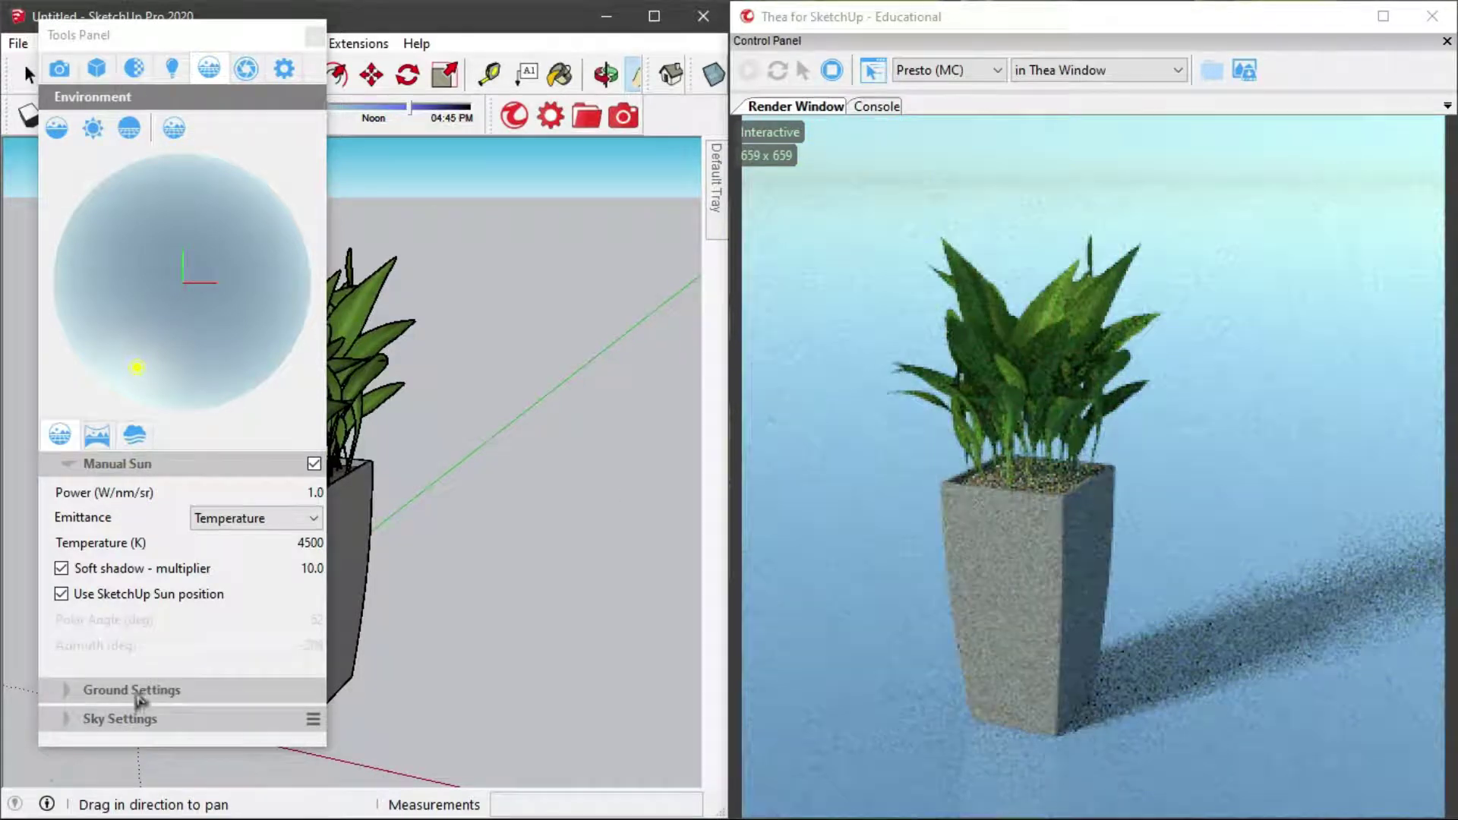
- Show Image-Based Lighting with the Illumination and Background sections collapsed
{"action": "left_click", "coordinate": [97, 435]}
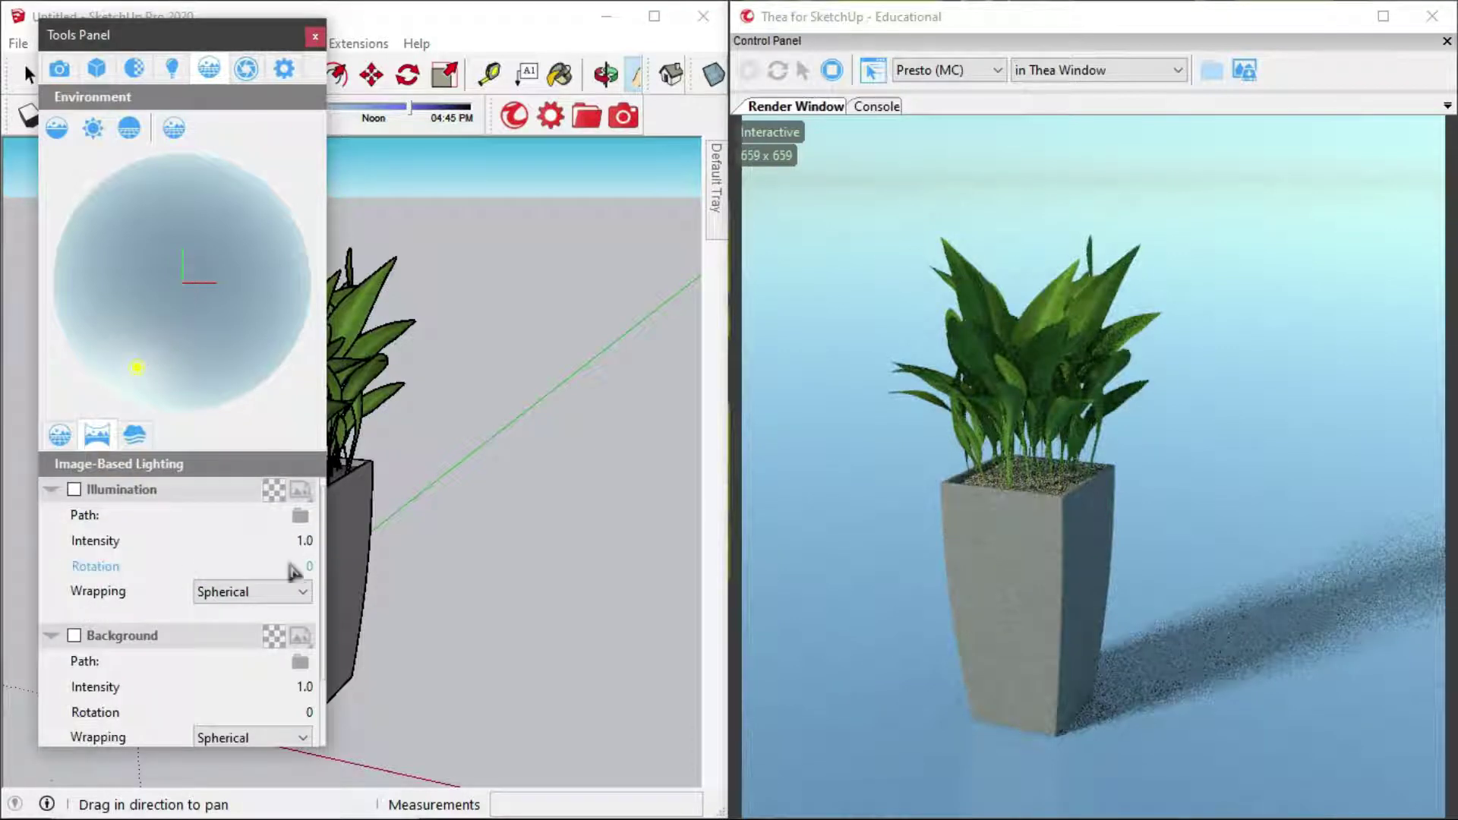
{"action": "scroll", "coordinate": [293, 577], "scroll_direction": "down", "scroll_amount": 1}
{"action": "scroll", "coordinate": [91, 543], "scroll_direction": "up", "scroll_amount": 1}
{"action": "left_click", "coordinate": [51, 489]}
{"action": "left_click", "coordinate": [49, 490]}
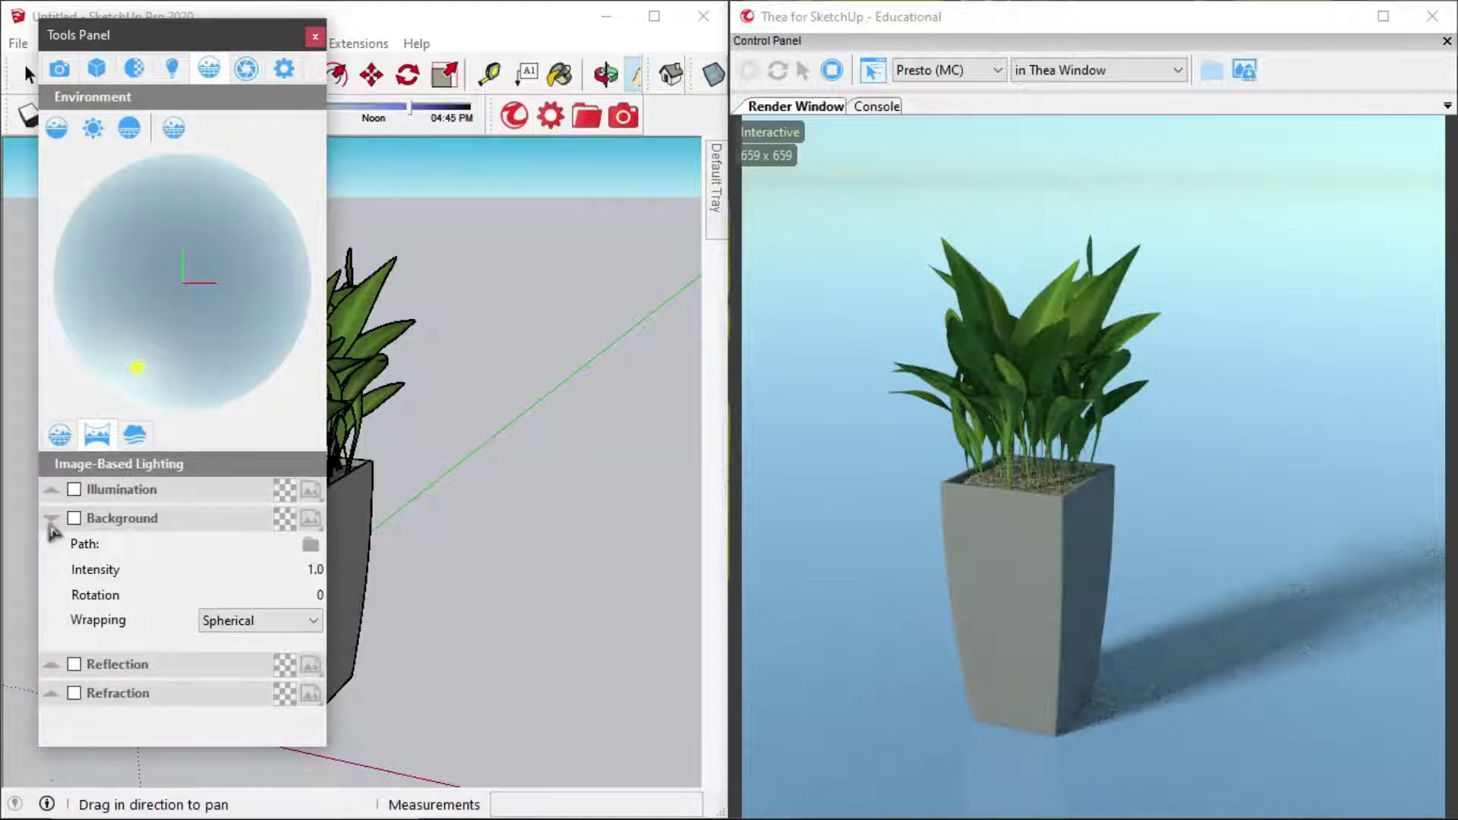
{"action": "left_click", "coordinate": [50, 519]}
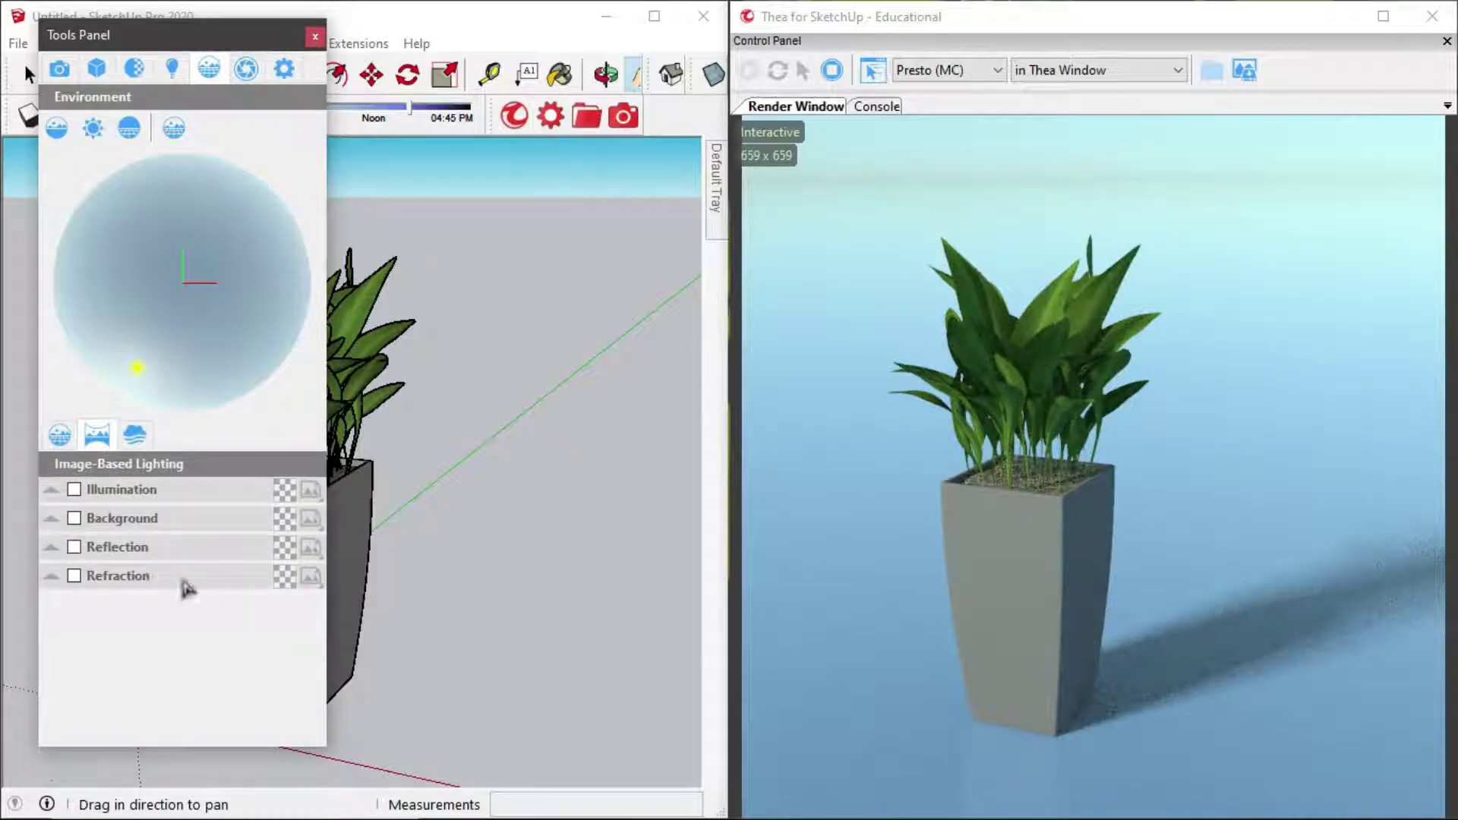
- Browse from the Illumination image chooser to Softwares > Thea Render > Thea Library
{"action": "left_click", "coordinate": [284, 490]}
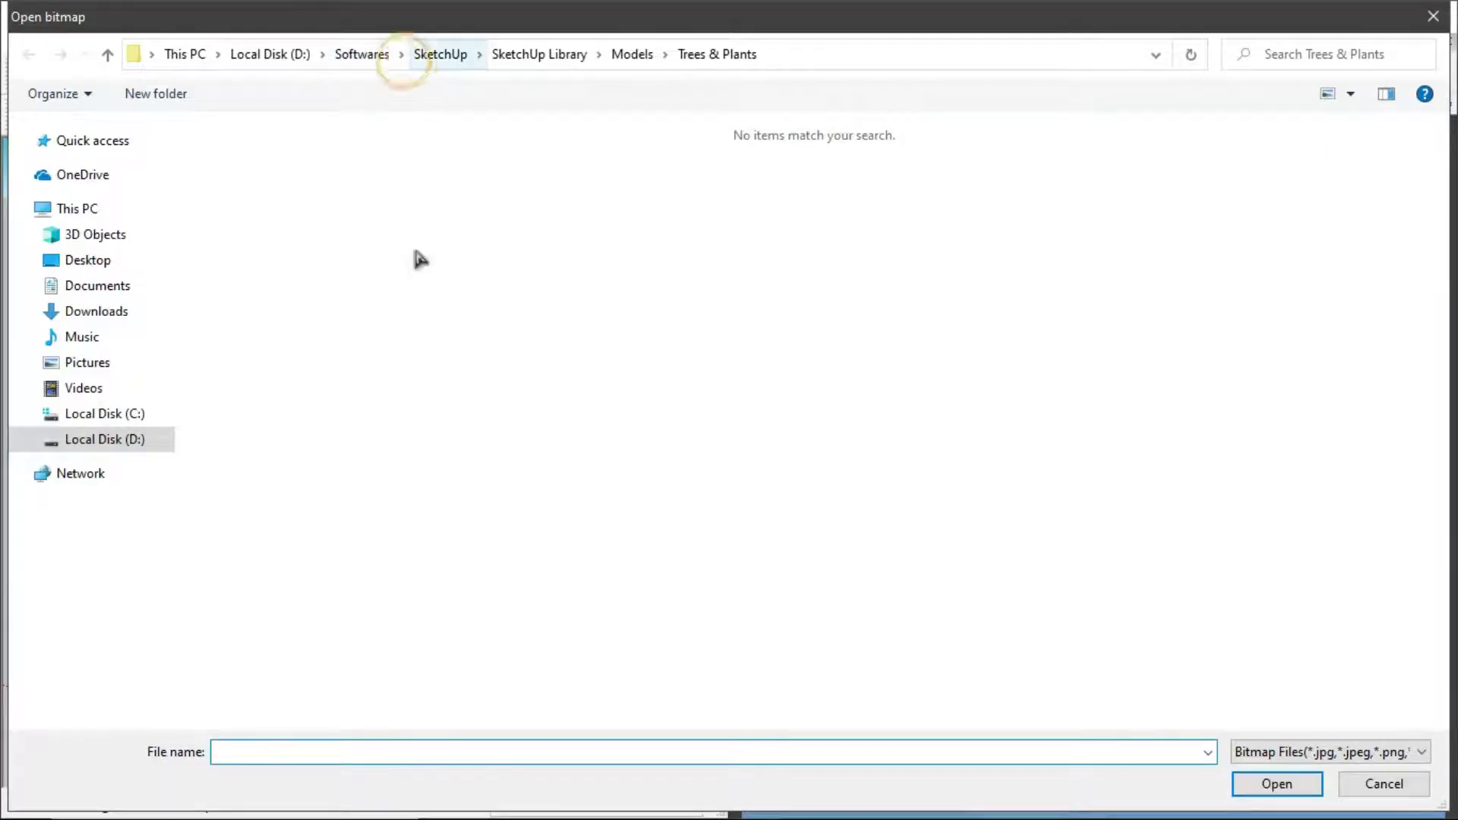
{"action": "left_click", "coordinate": [401, 54]}
{"action": "left_click", "coordinate": [439, 311]}
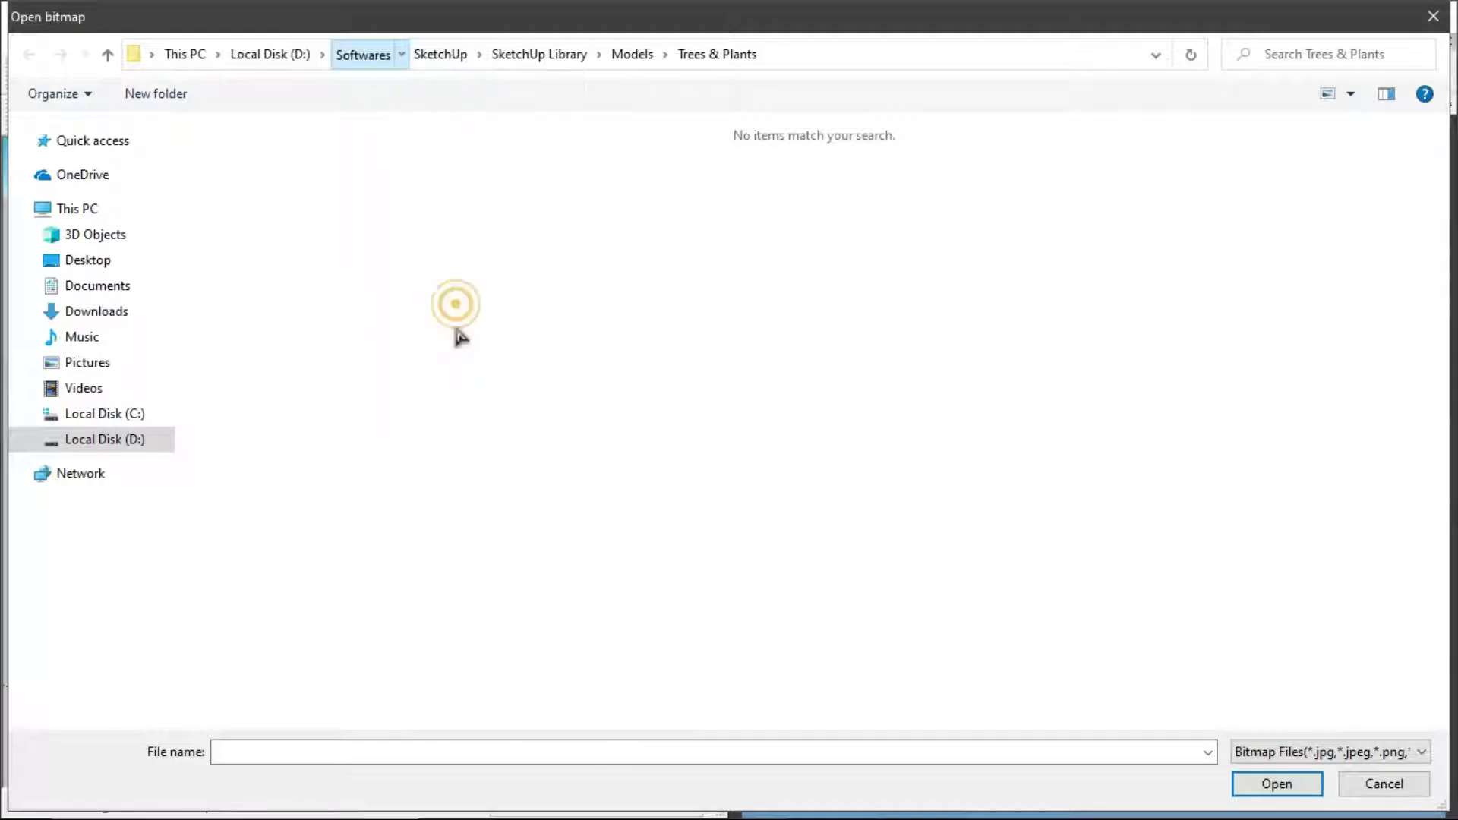
{"action": "double_click", "coordinate": [284, 156]}
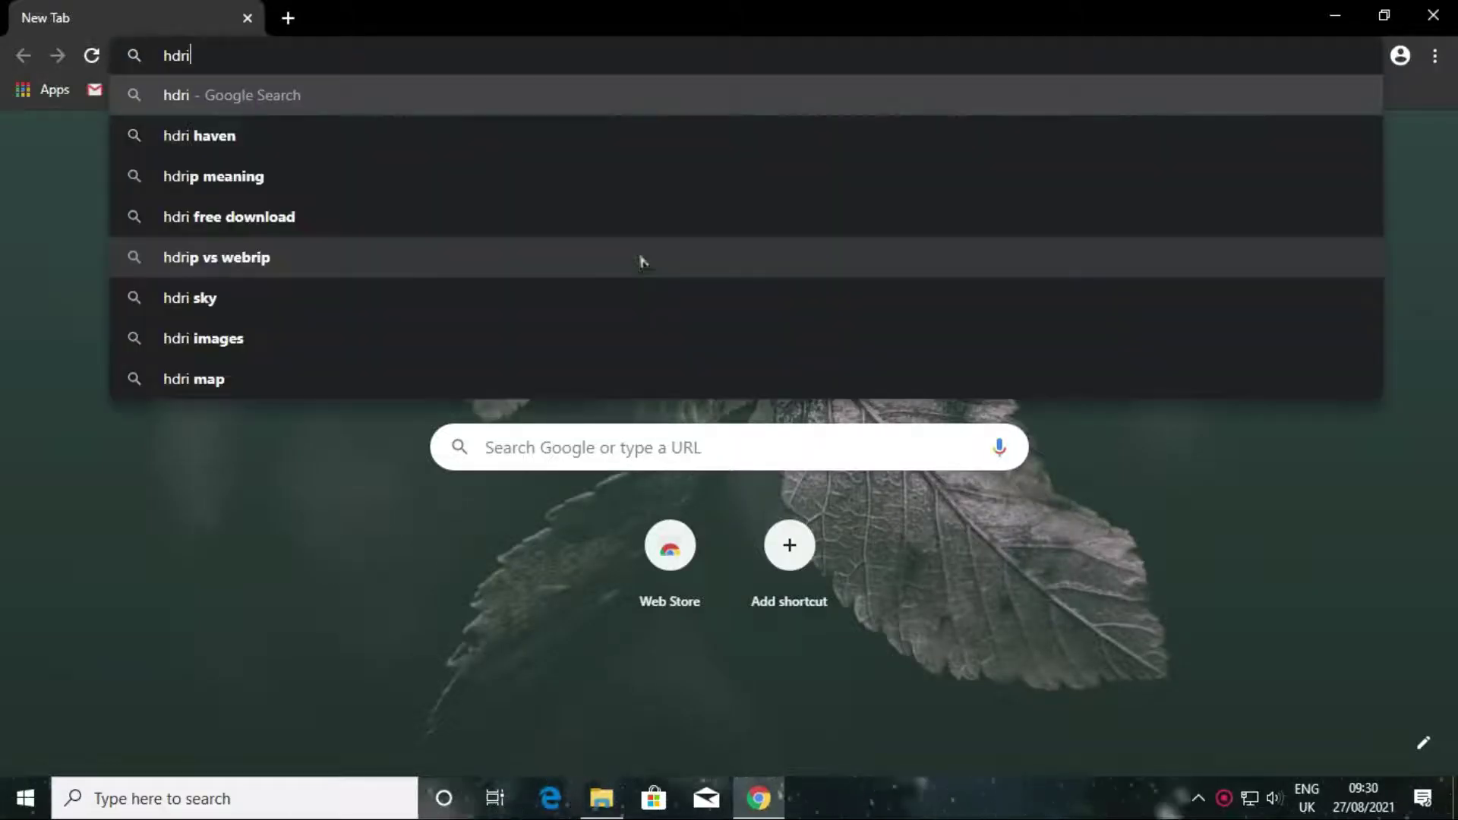
- Search Chrome for 'hdri haven' and open the HDRI Haven result
{"action": "left_click", "coordinate": [232, 137]}
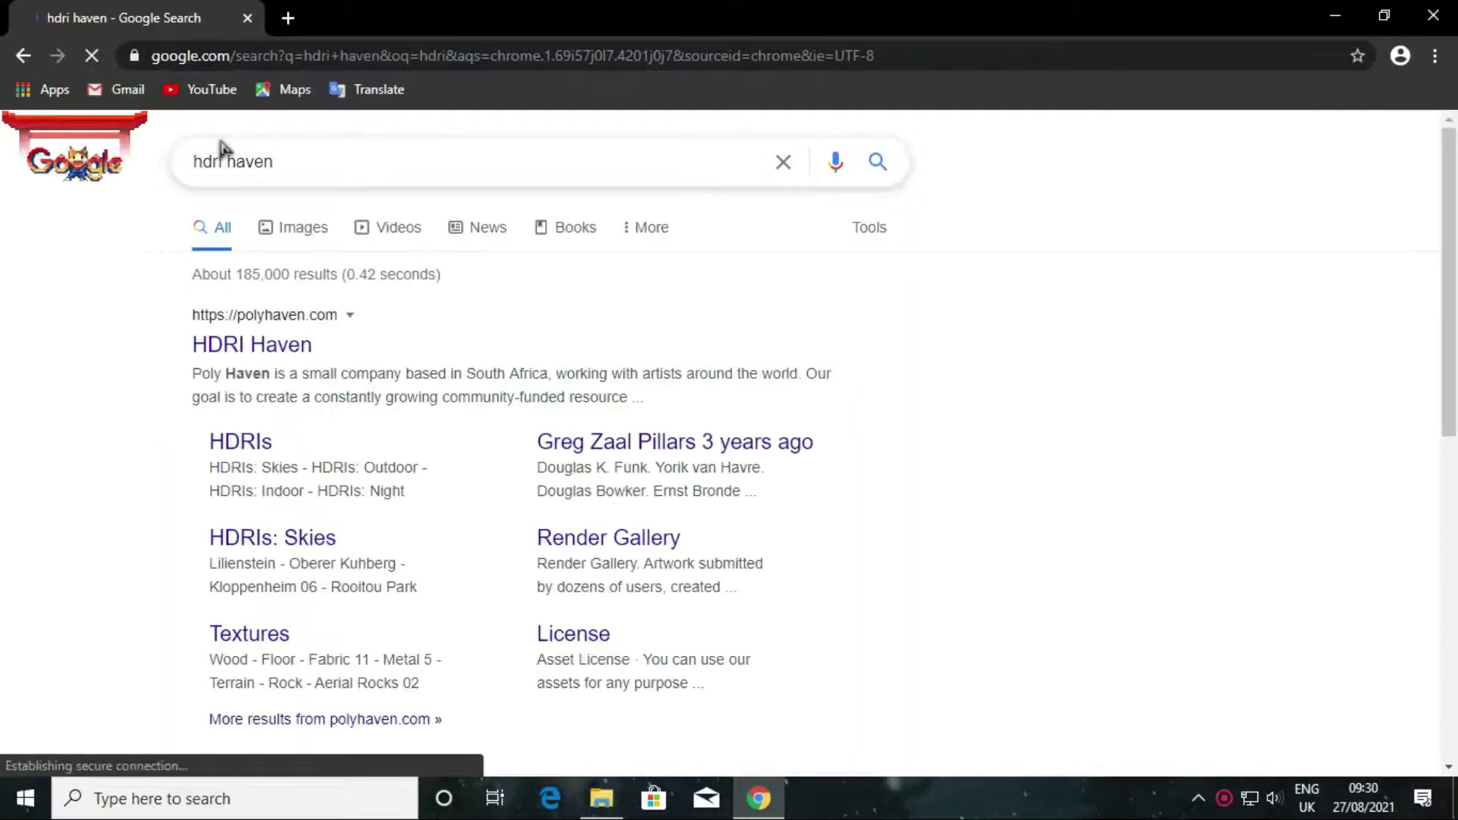
{"action": "left_click", "coordinate": [254, 347]}
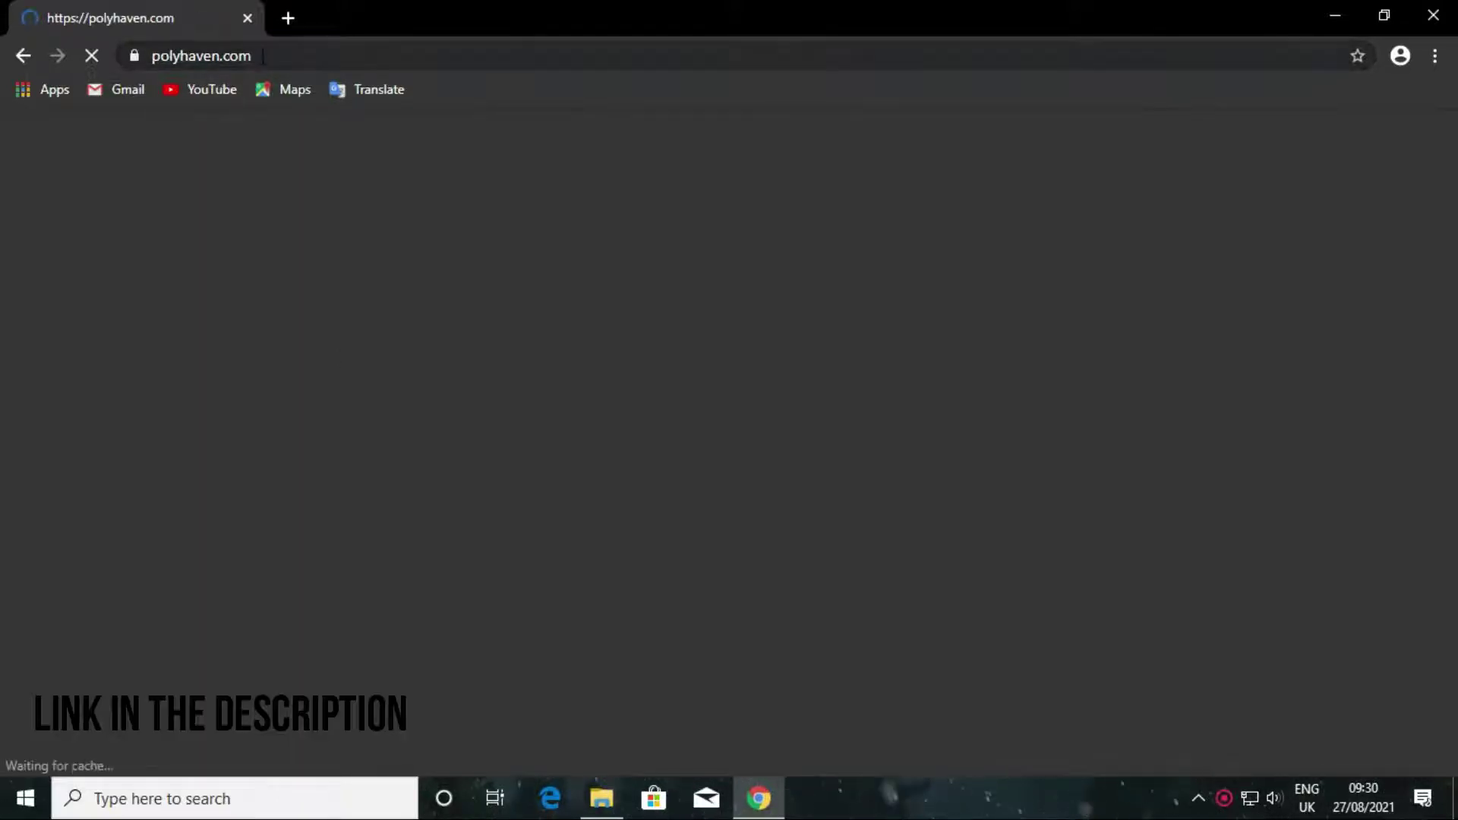
- Go from the Poly Haven home page to Browse HDRIs and scroll the preview grid
{"action": "left_click", "coordinate": [263, 55]}
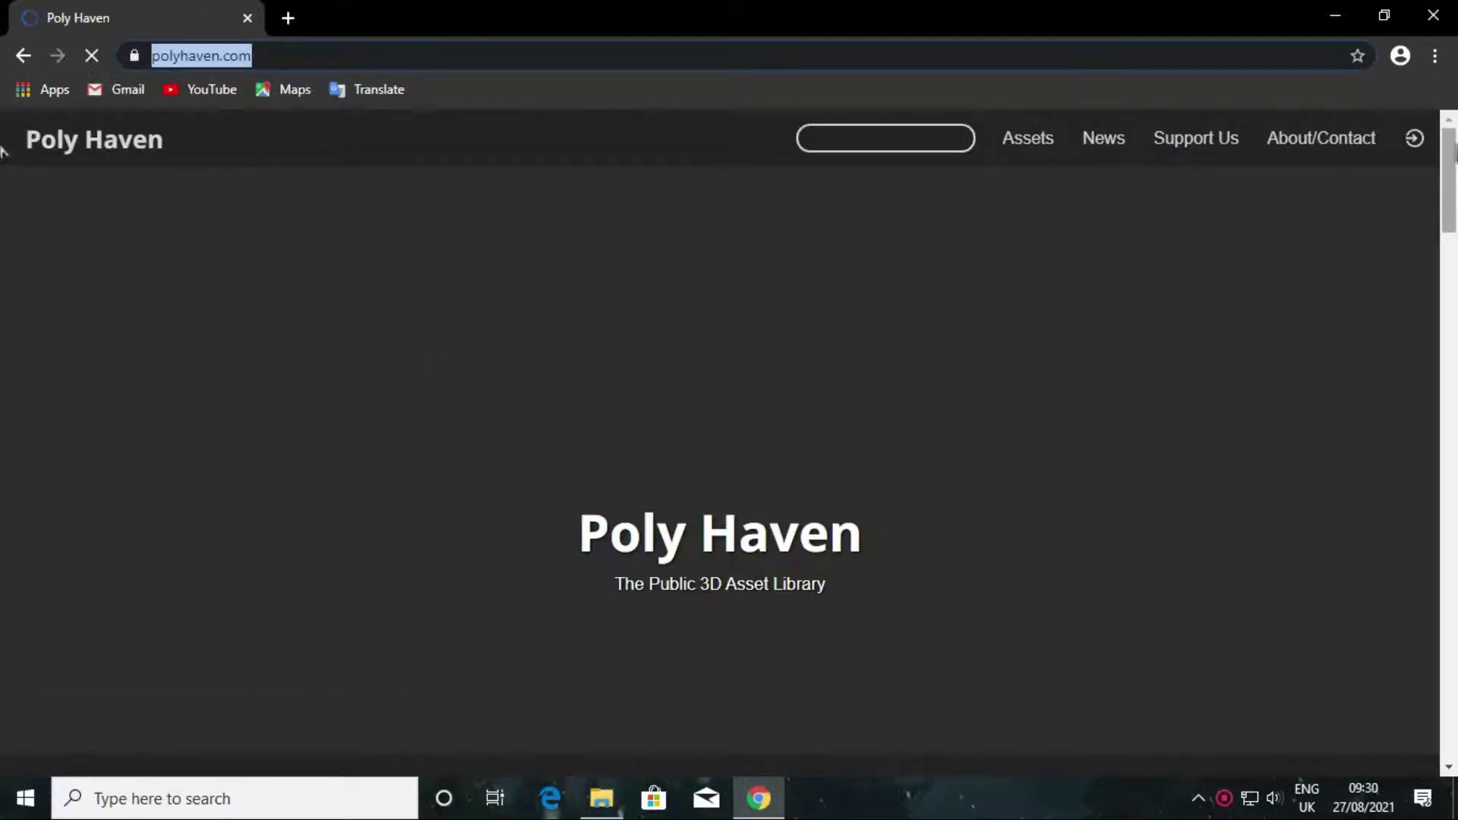
{"action": "left_click_drag", "start_coordinate": [1450, 157], "coordinate": [1453, 249]}
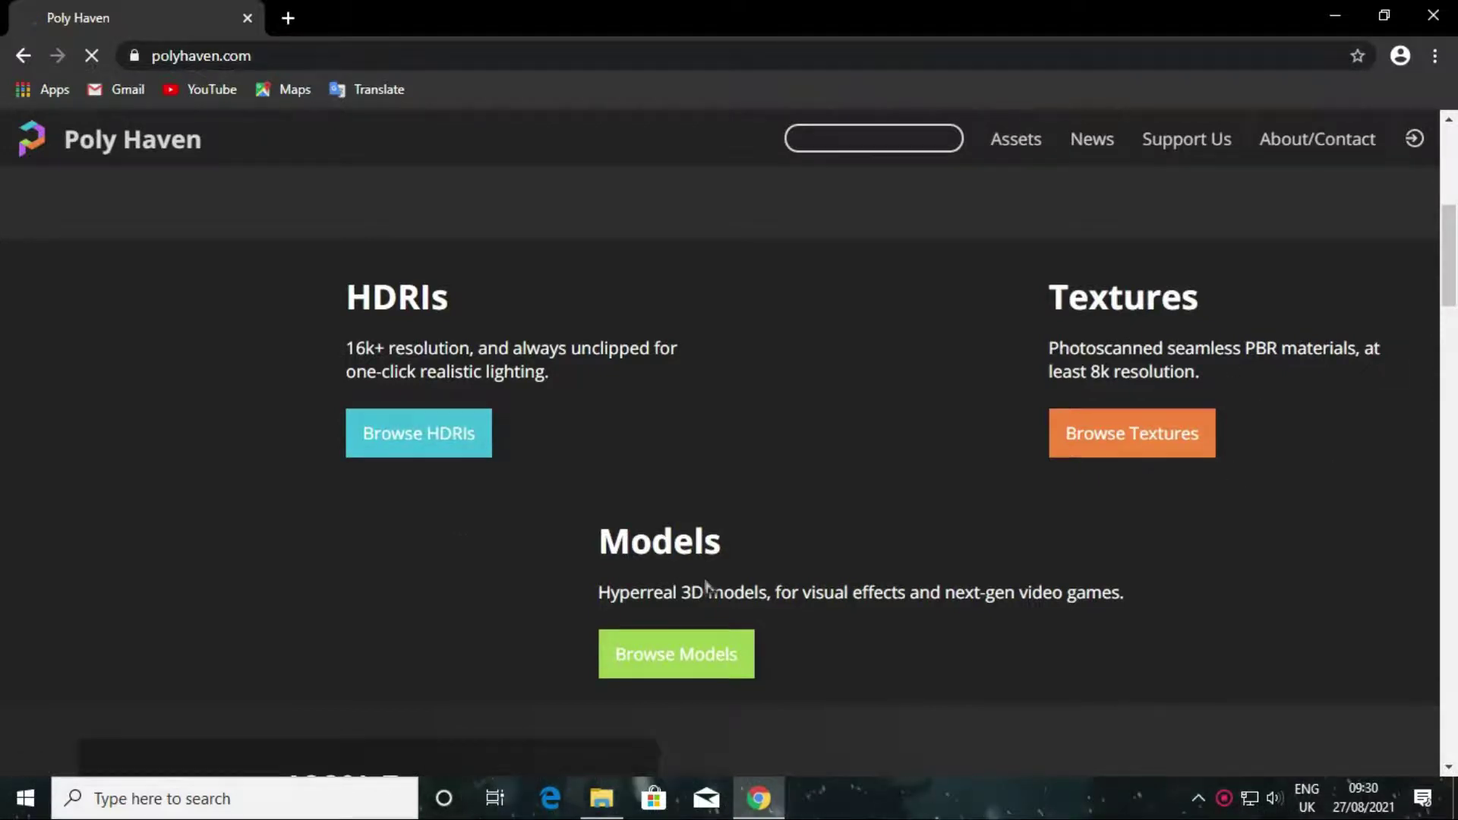
{"action": "left_click", "coordinate": [418, 450]}
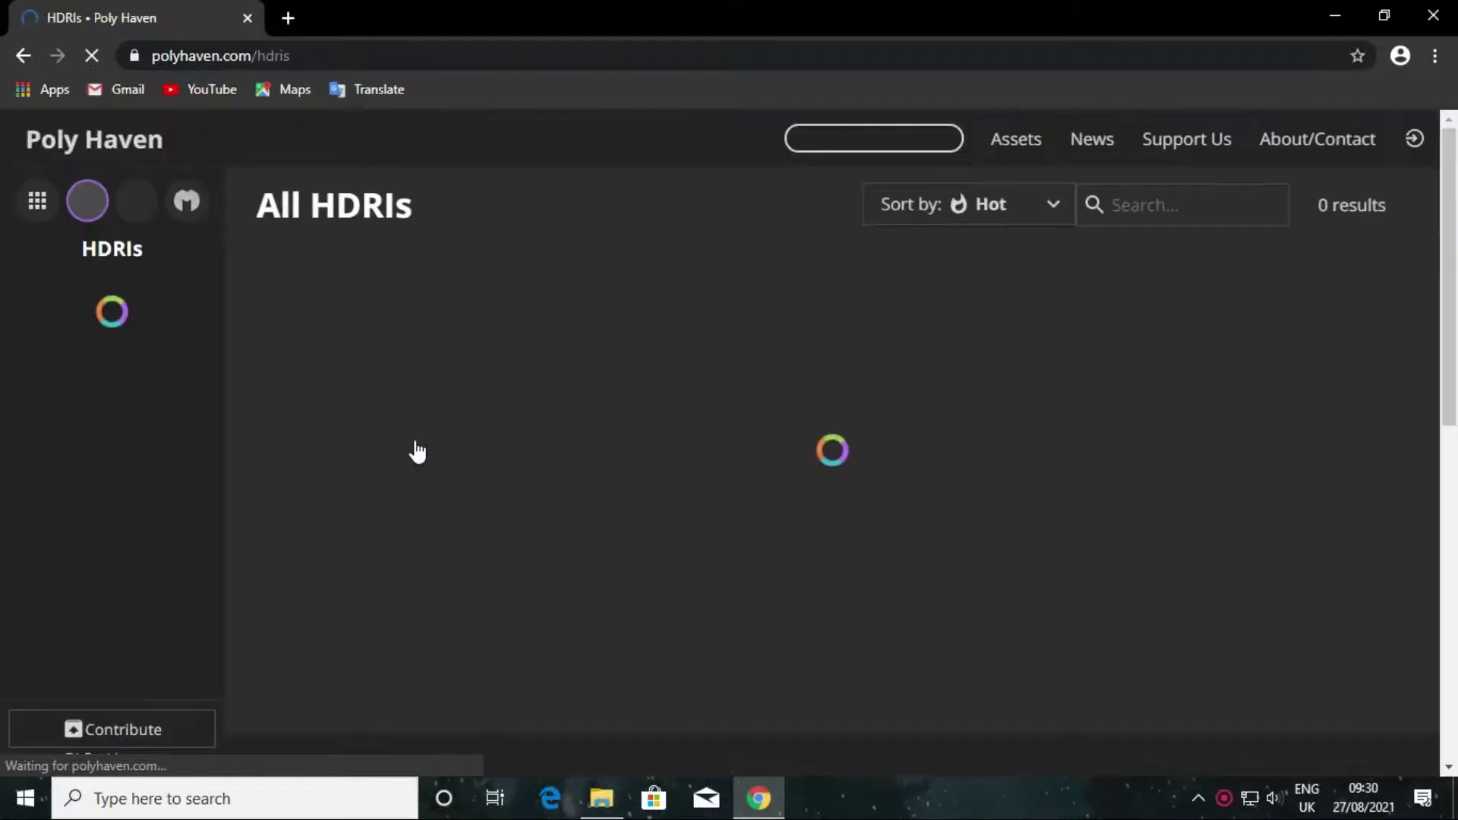
{"action": "scroll", "coordinate": [1431, 220], "scroll_direction": "down", "scroll_amount": 3}
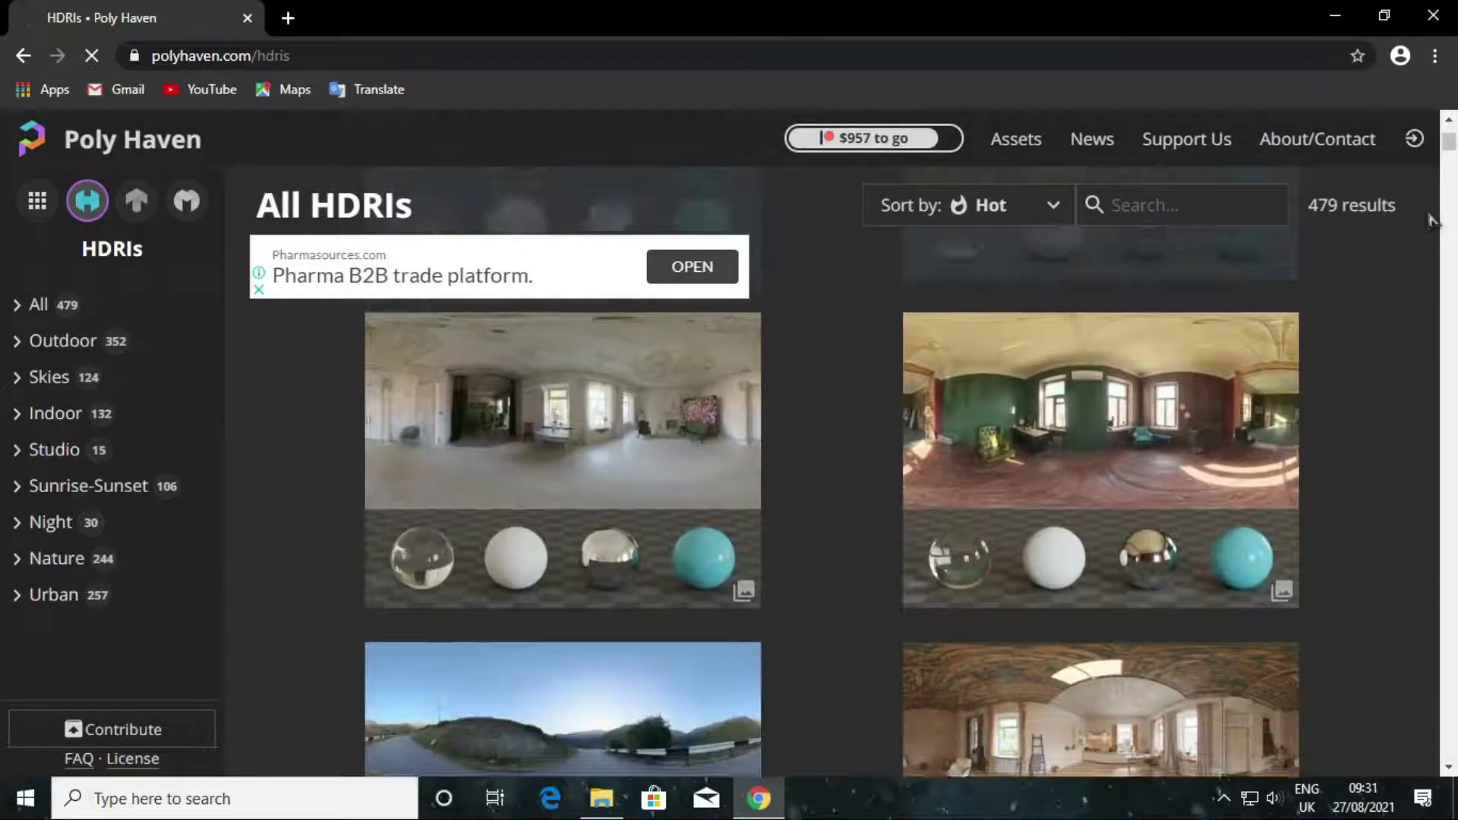
{"action": "scroll", "coordinate": [1432, 220], "scroll_direction": "down", "scroll_amount": 3}
{"action": "scroll", "coordinate": [1432, 220], "scroll_direction": "down", "scroll_amount": 3}
{"action": "scroll", "coordinate": [1432, 221], "scroll_direction": "down", "scroll_amount": 3}
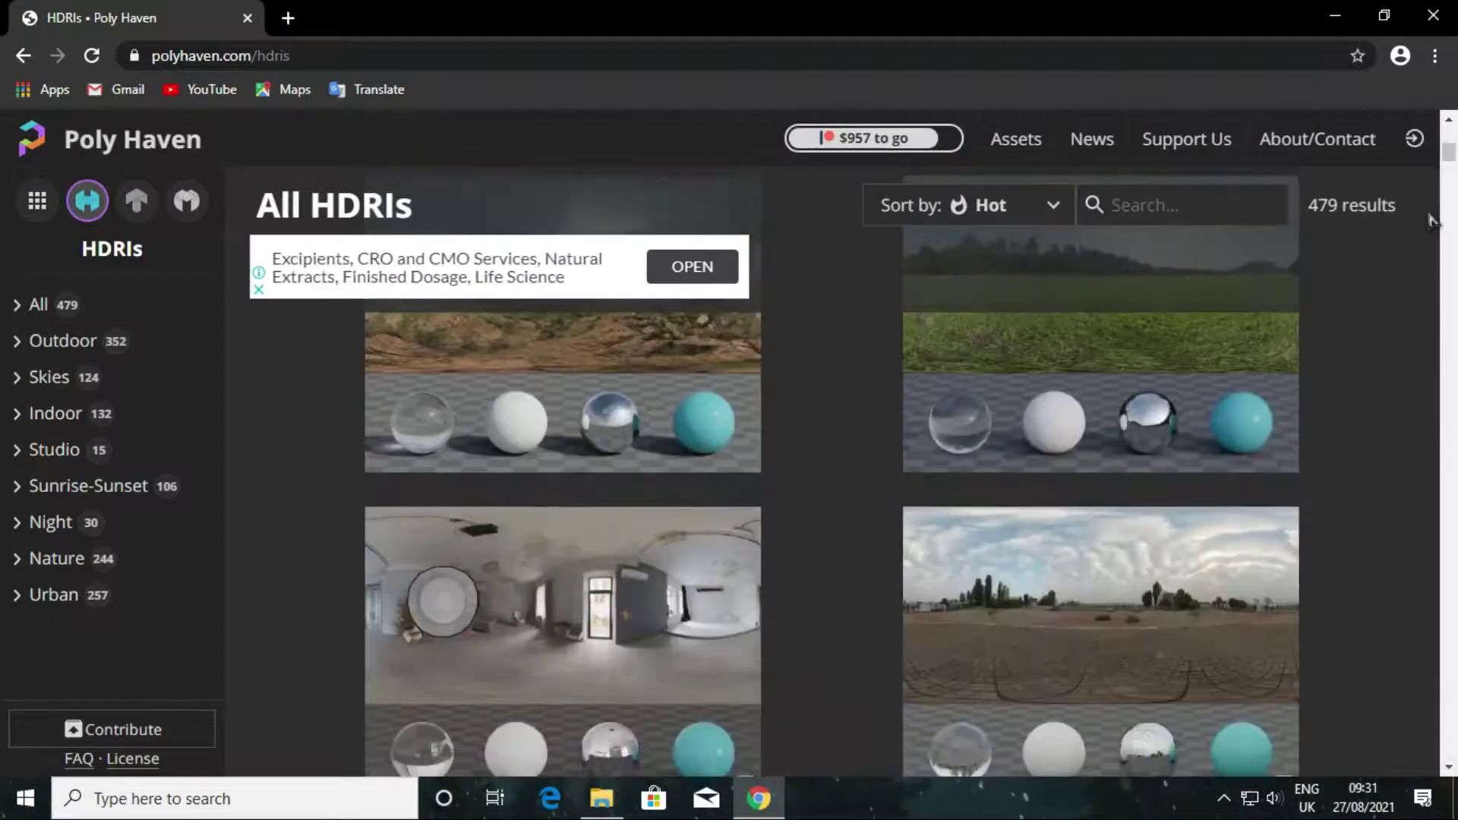
{"action": "scroll", "coordinate": [1432, 220], "scroll_direction": "down", "scroll_amount": 2}
{"action": "scroll", "coordinate": [1432, 220], "scroll_direction": "down", "scroll_amount": 3}
{"action": "scroll", "coordinate": [1432, 220], "scroll_direction": "down", "scroll_amount": 3}
{"action": "scroll", "coordinate": [1431, 220], "scroll_direction": "down", "scroll_amount": 3}
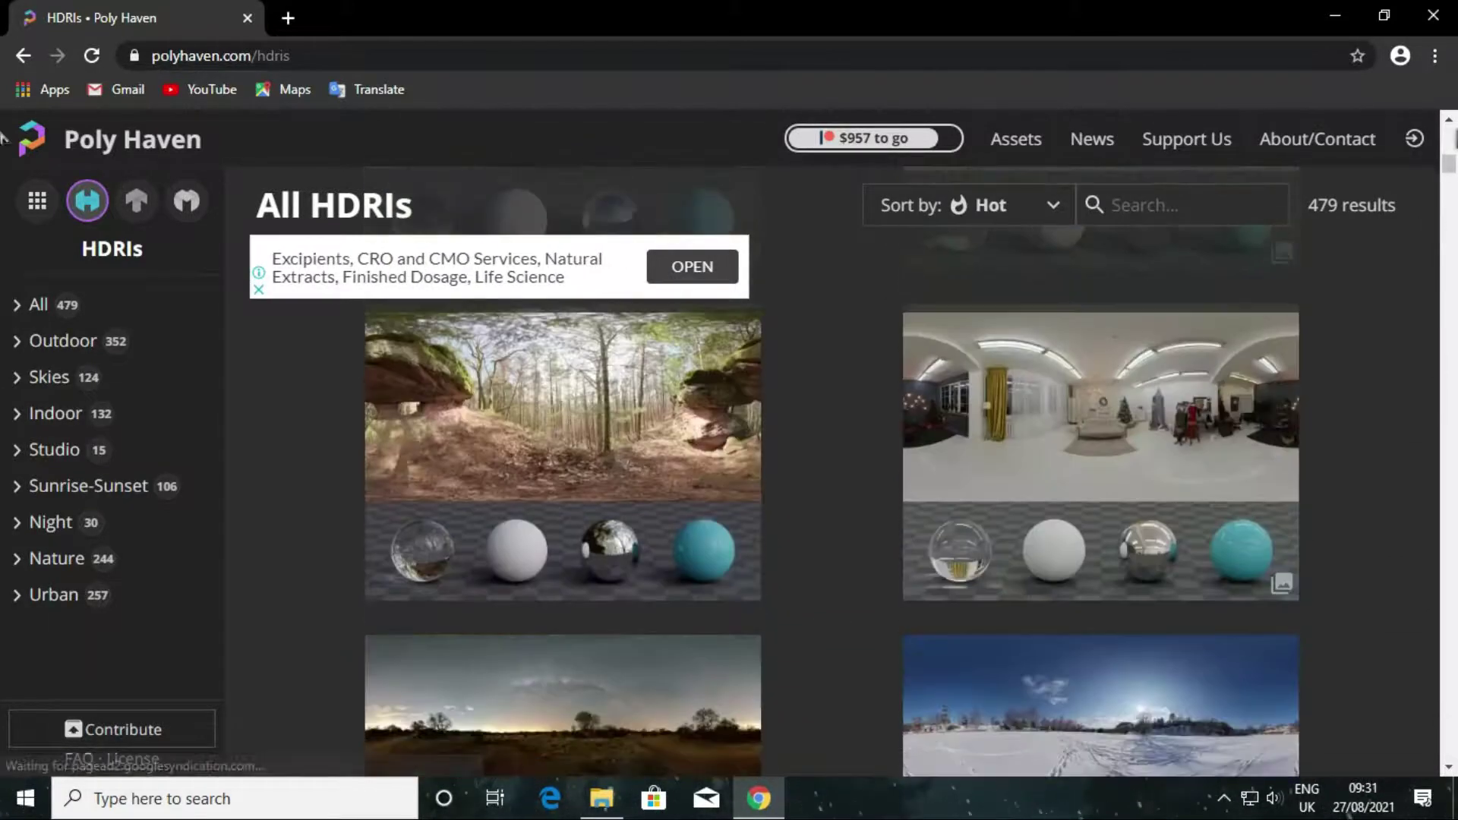
{"action": "scroll", "coordinate": [1443, 260], "scroll_direction": "up", "scroll_amount": 15}
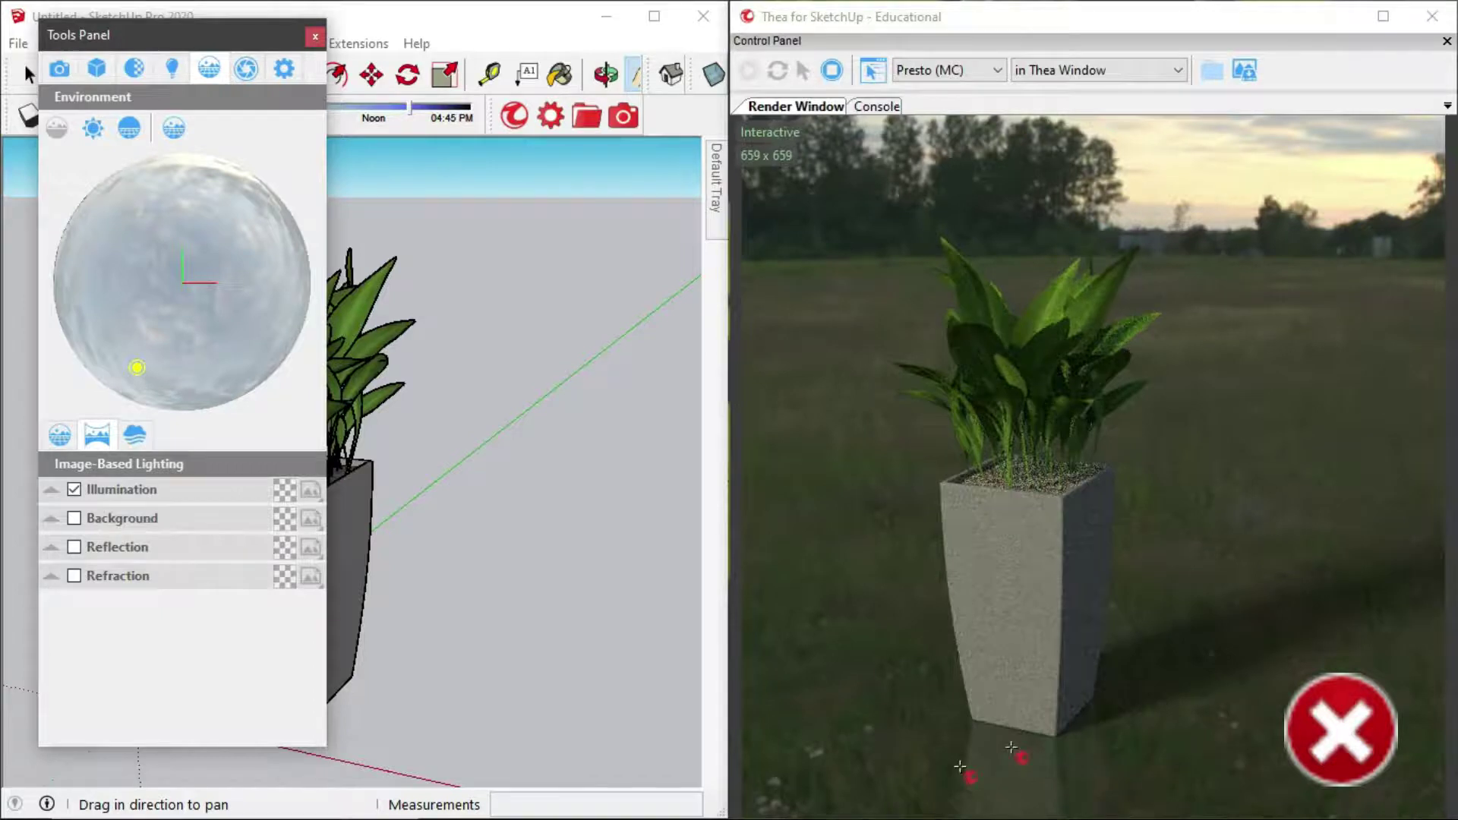
- Raise ground roughness to 100% and pick an HDR file for an image-based lighting slot
{"action": "left_click", "coordinate": [59, 434]}
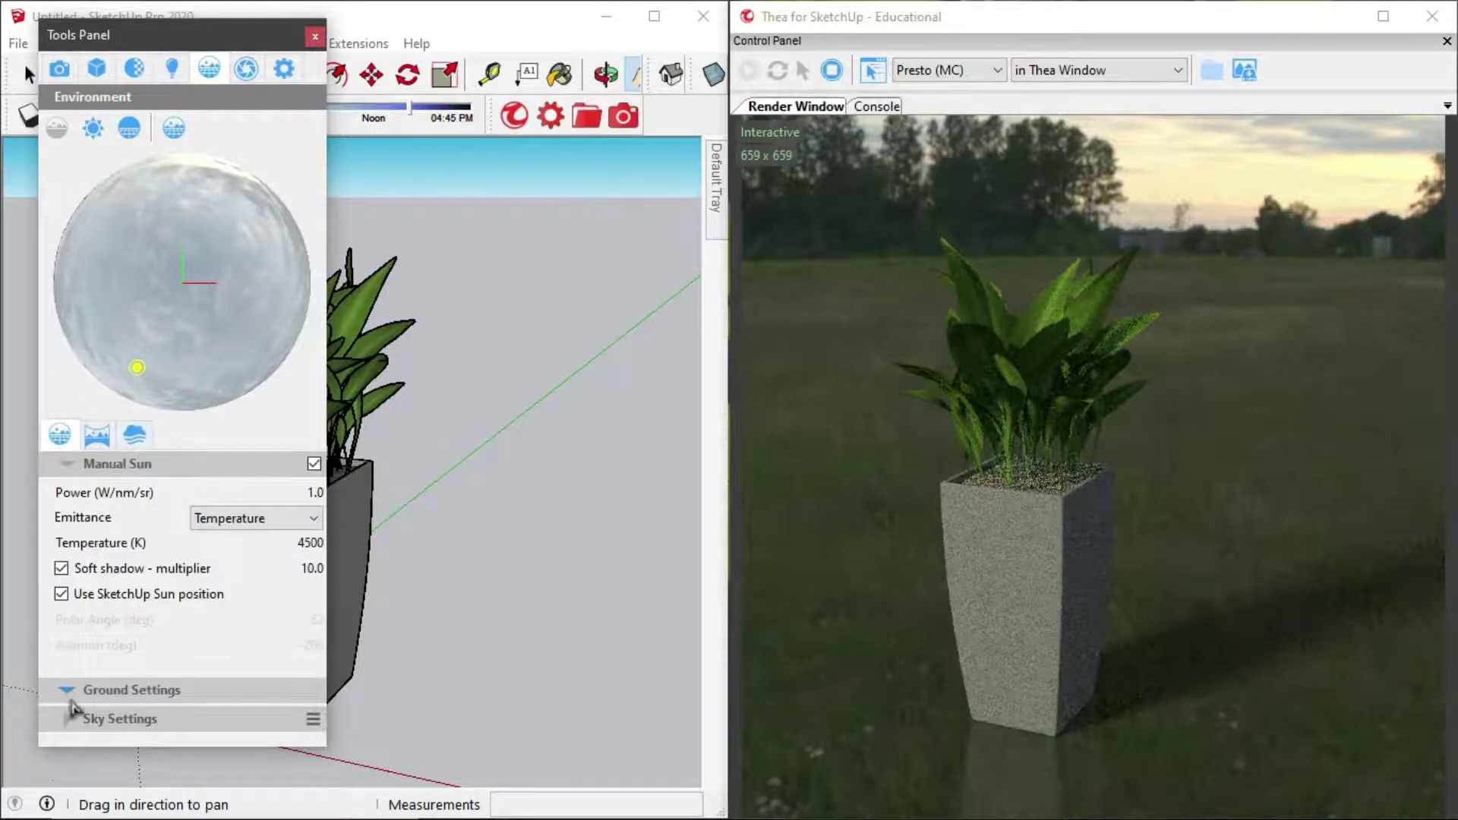
{"action": "left_click", "coordinate": [72, 691]}
{"action": "left_click", "coordinate": [67, 638]}
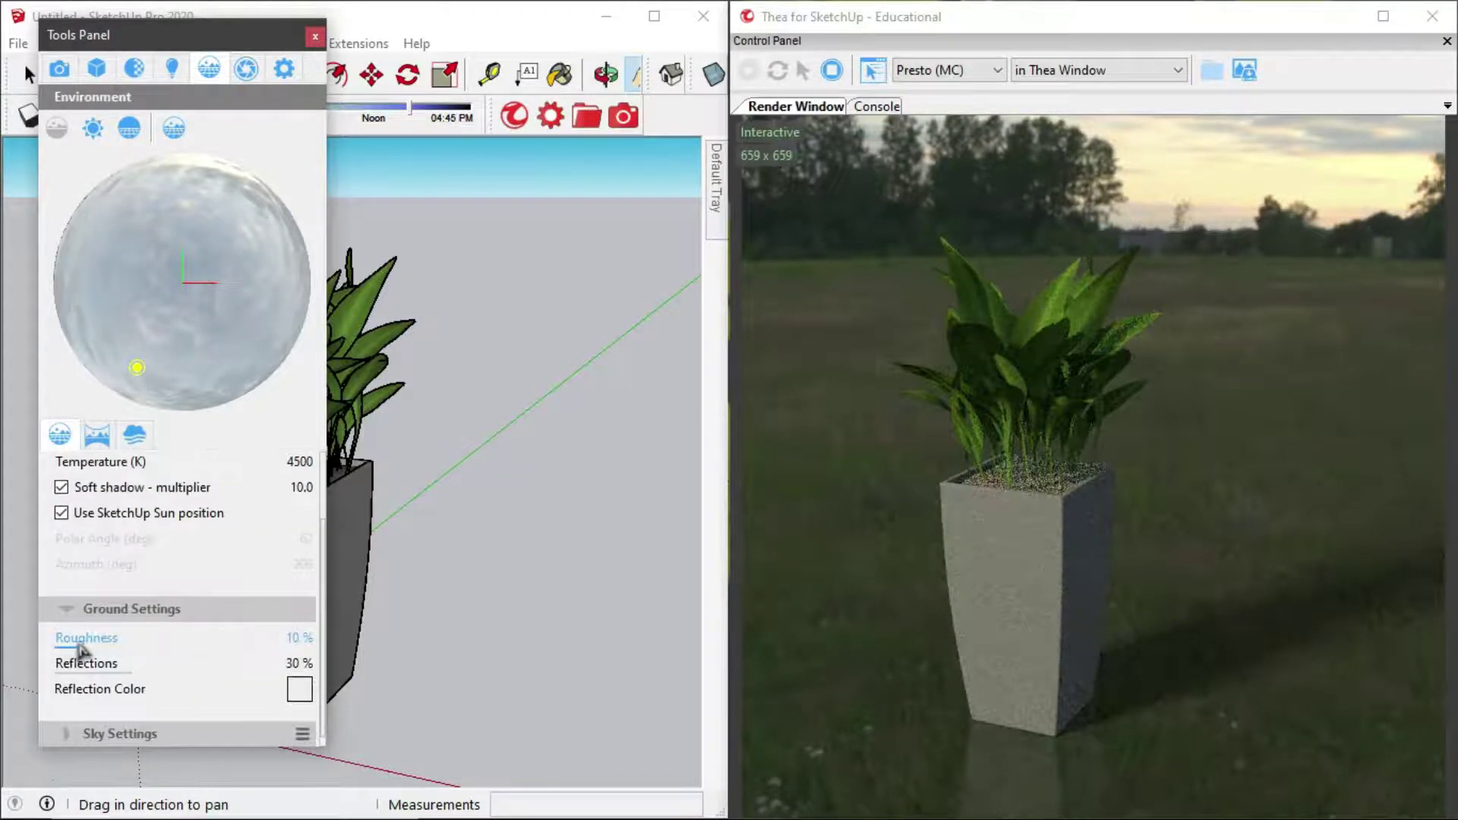
{"action": "left_click_drag", "start_coordinate": [180, 647], "coordinate": [328, 650]}
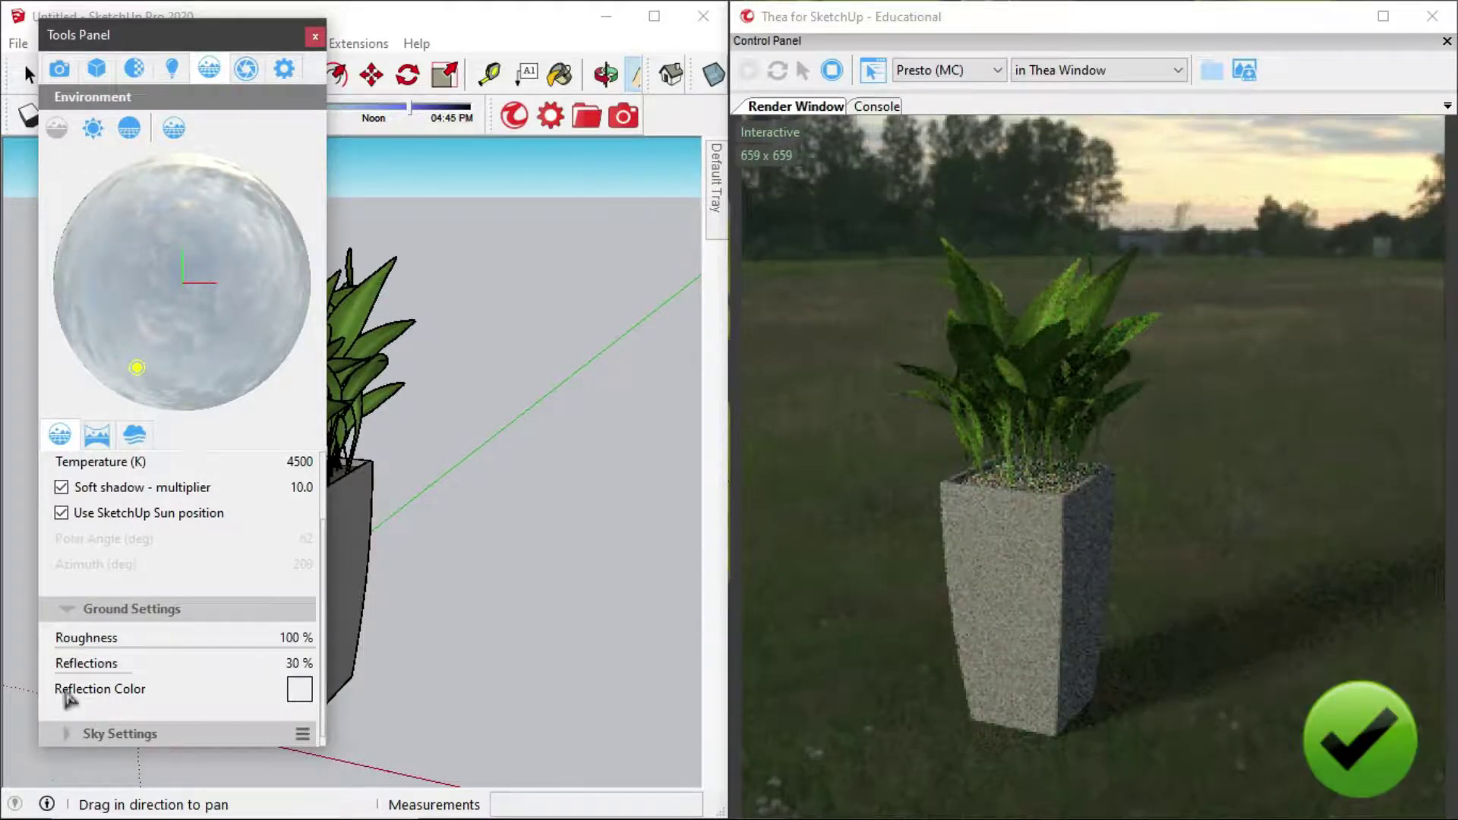
{"action": "left_click", "coordinate": [97, 435]}
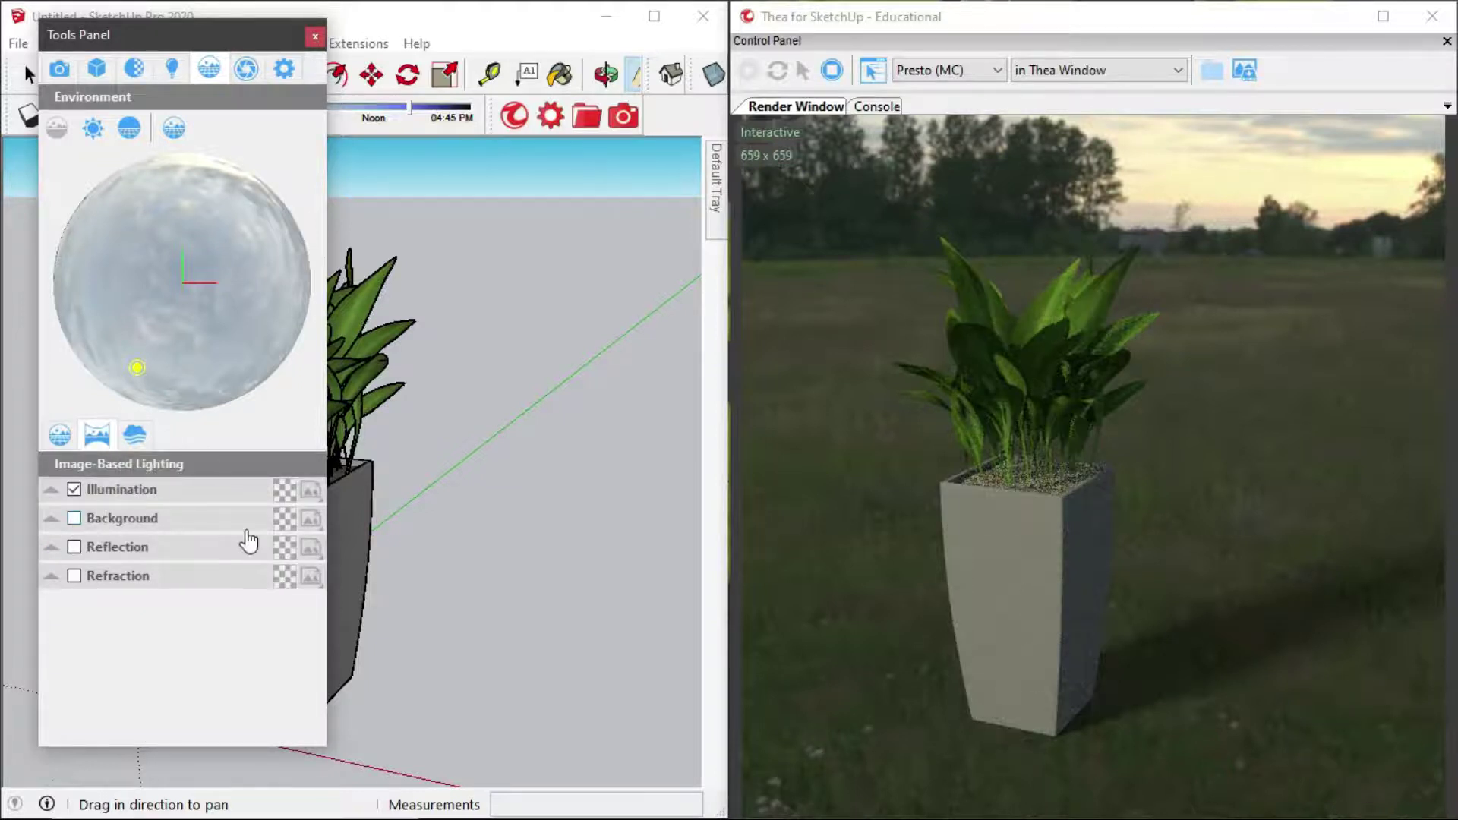
{"action": "left_click", "coordinate": [287, 520]}
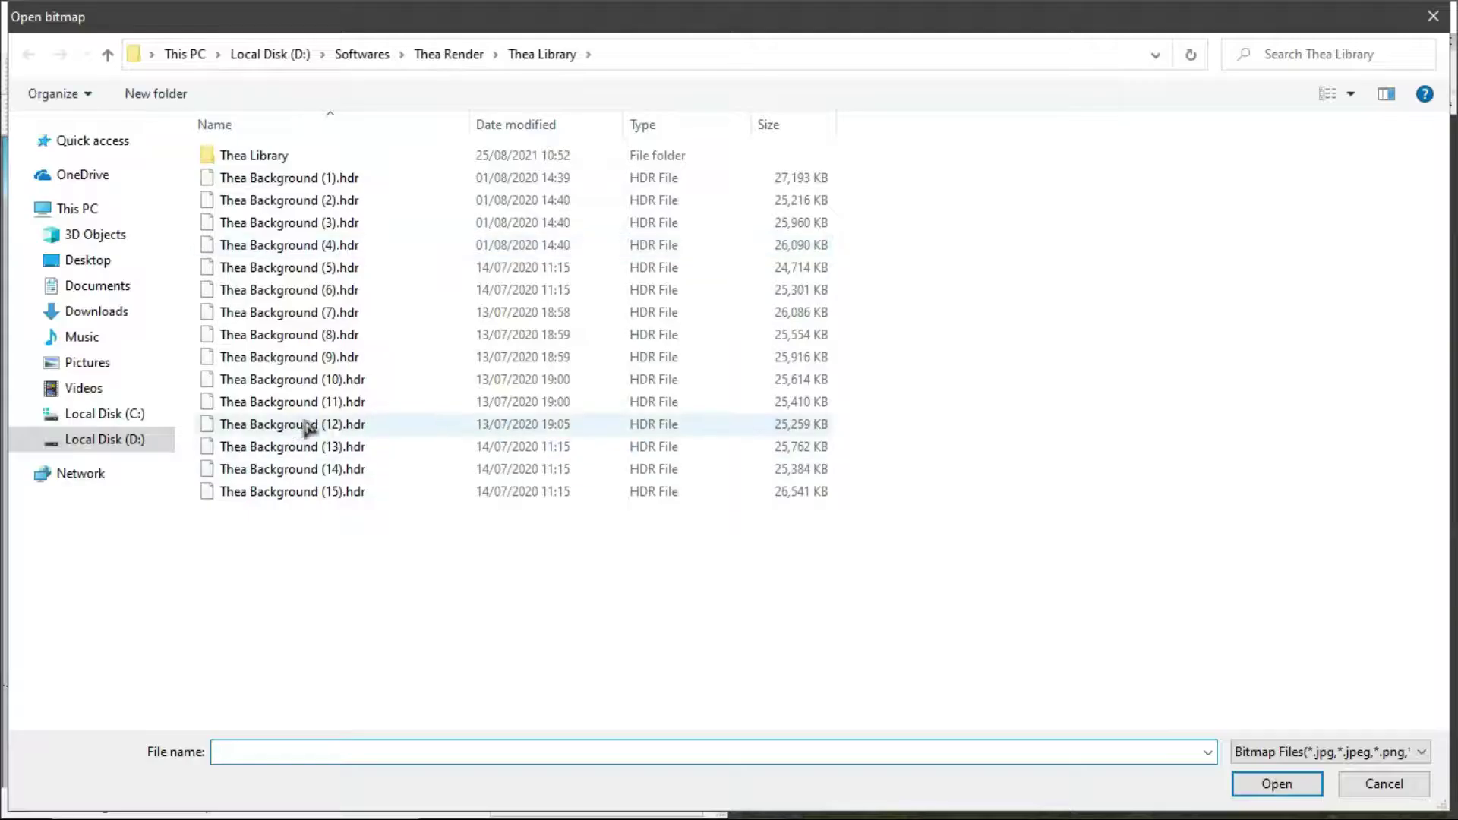
- Load Thea Background HDR files into the Illumination, Background, Reflection and Refraction slots
{"action": "double_click", "coordinate": [792, 430]}
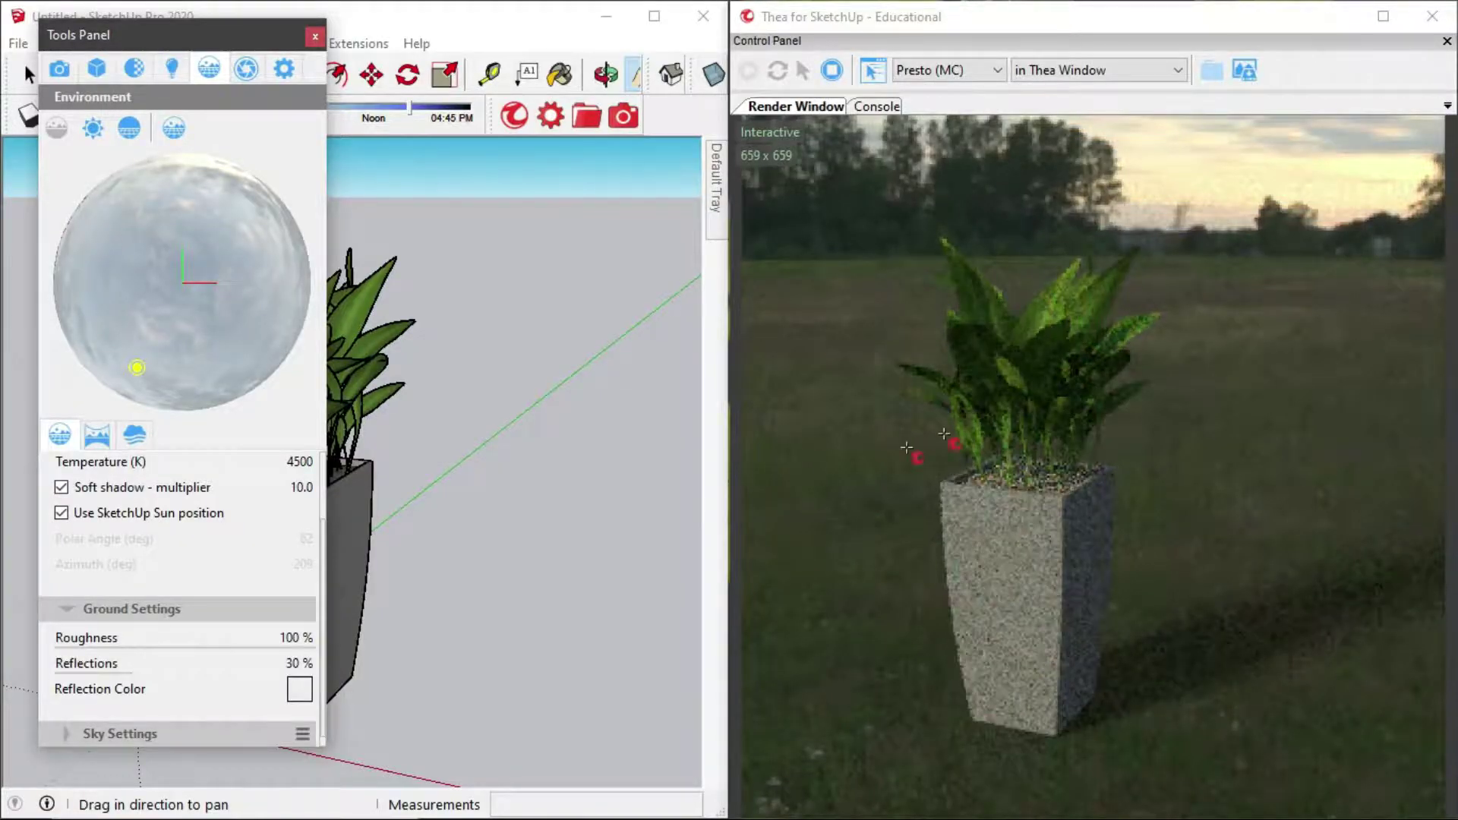
{"action": "left_click", "coordinate": [97, 435]}
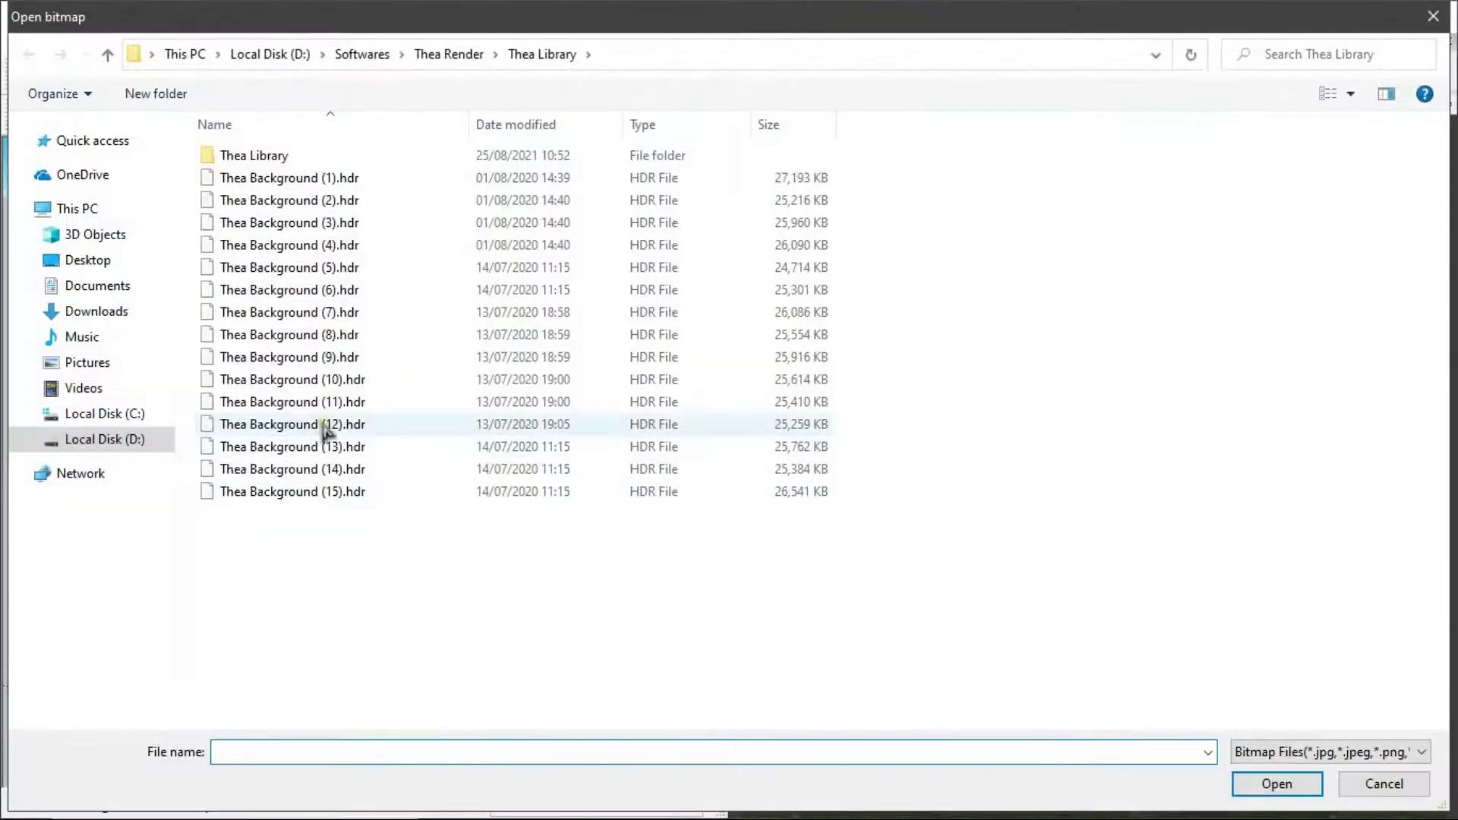
{"action": "double_click", "coordinate": [325, 426]}
{"action": "left_click", "coordinate": [286, 578]}
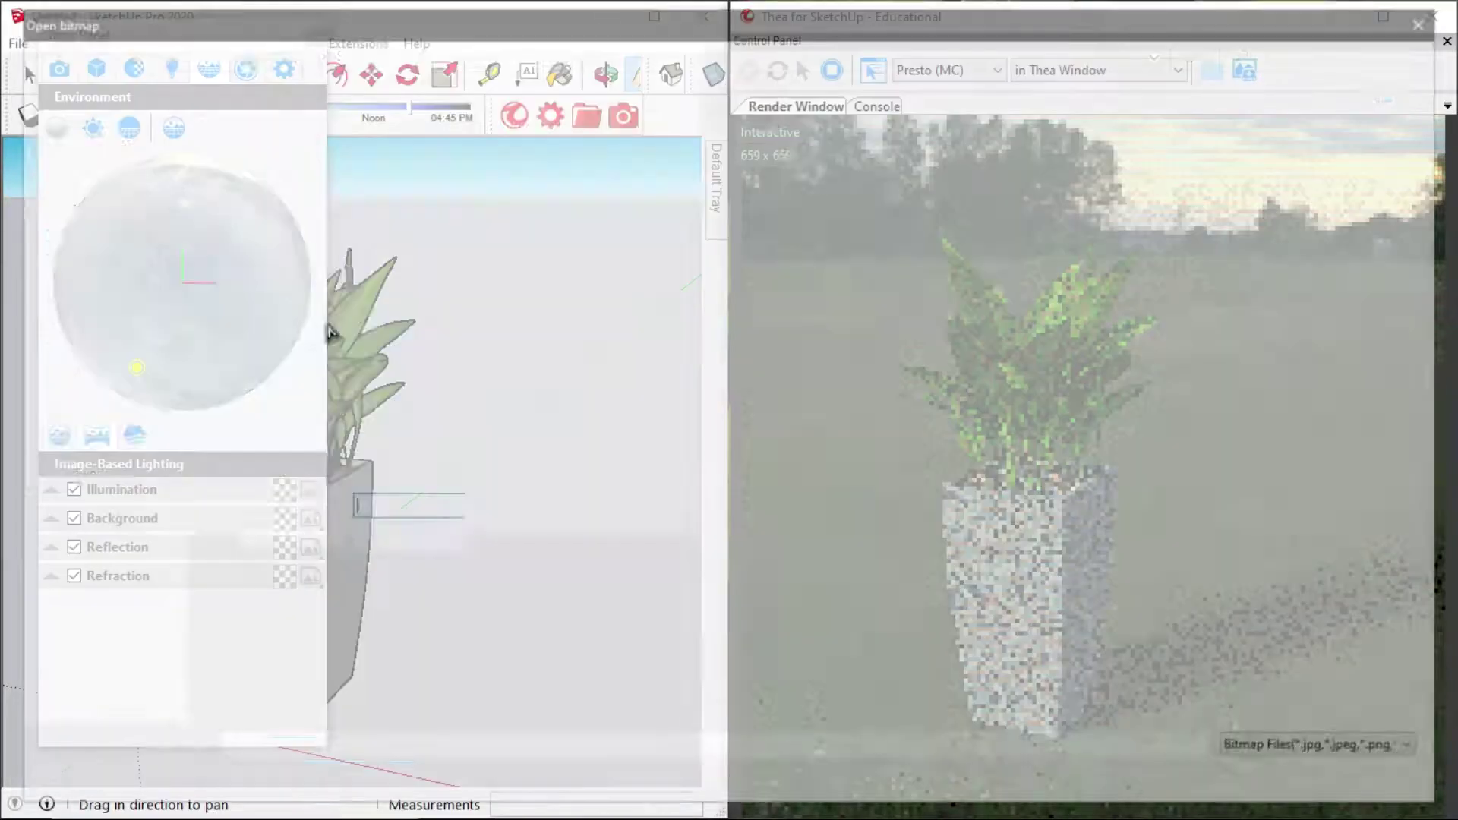
{"action": "double_click", "coordinate": [311, 426]}
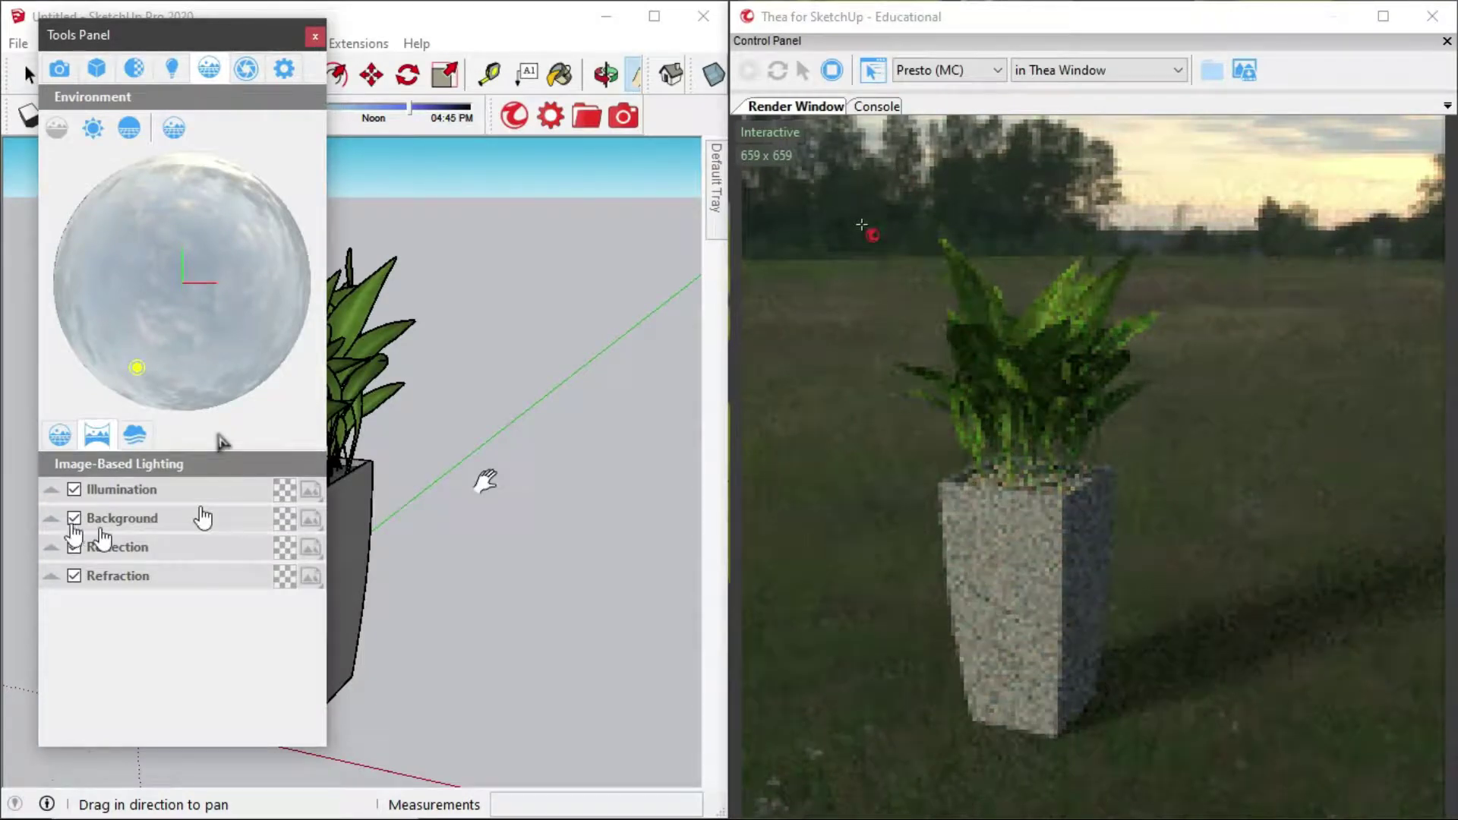
- Try background intensities 10.0, 0.5 and 1.0, settling on 2.0
{"action": "left_click", "coordinate": [48, 516]}
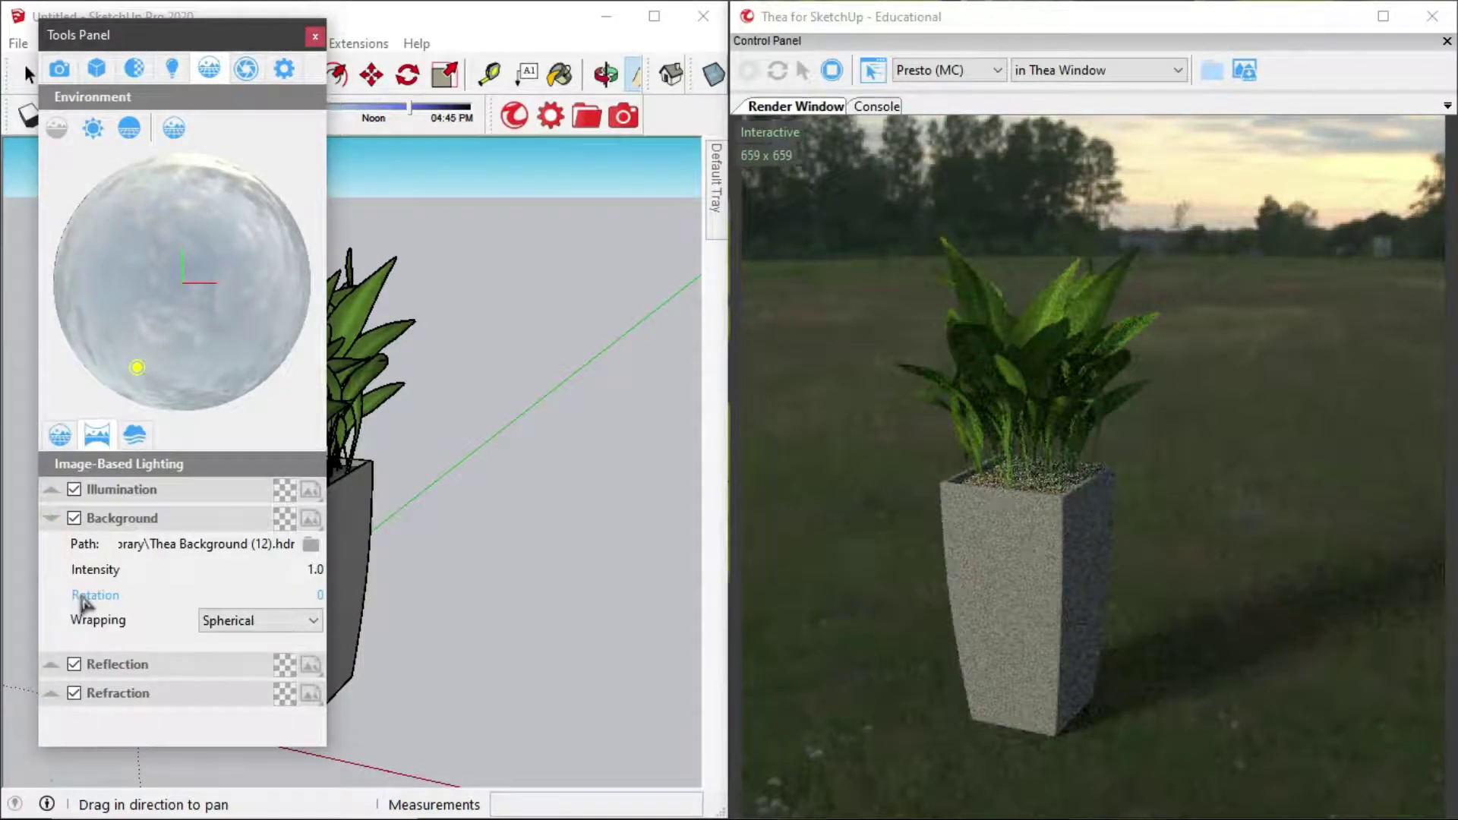
{"action": "left_click", "coordinate": [113, 577]}
{"action": "type", "text": "10"}
{"action": "key", "text": "Return"}
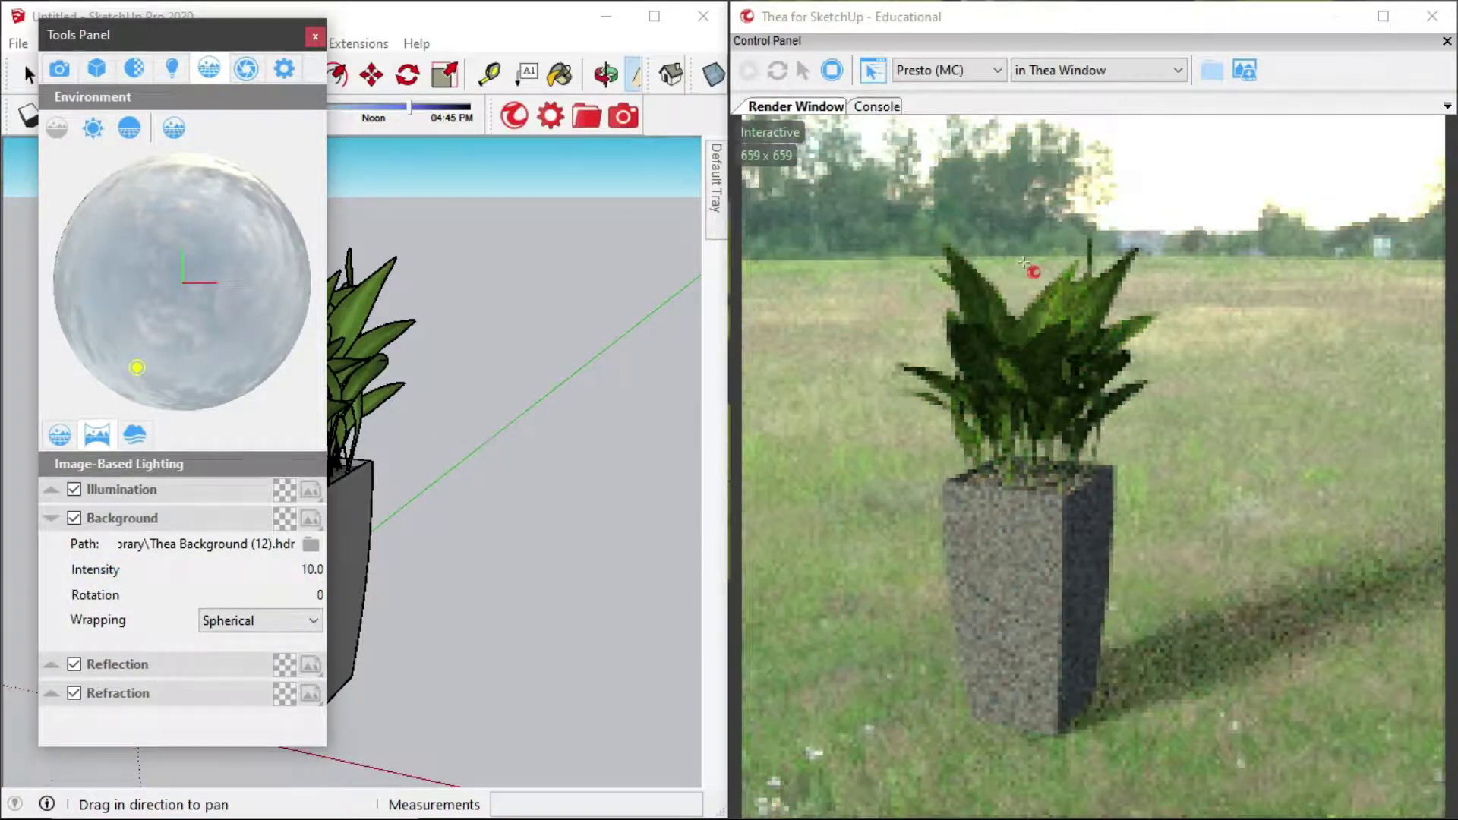
{"action": "left_click", "coordinate": [308, 570]}
{"action": "type", "text": "0.5"}
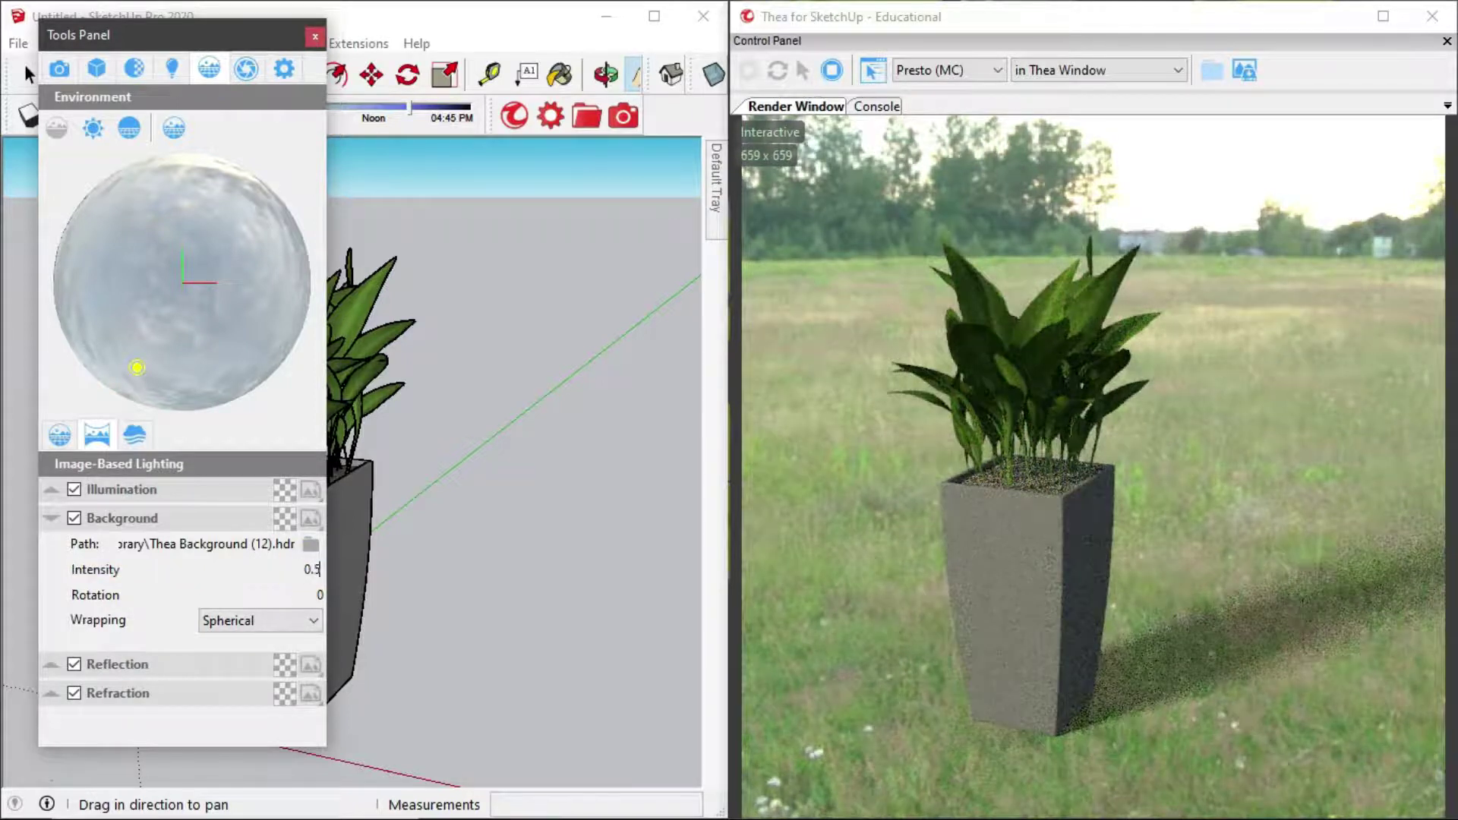
{"action": "key", "text": "Return"}
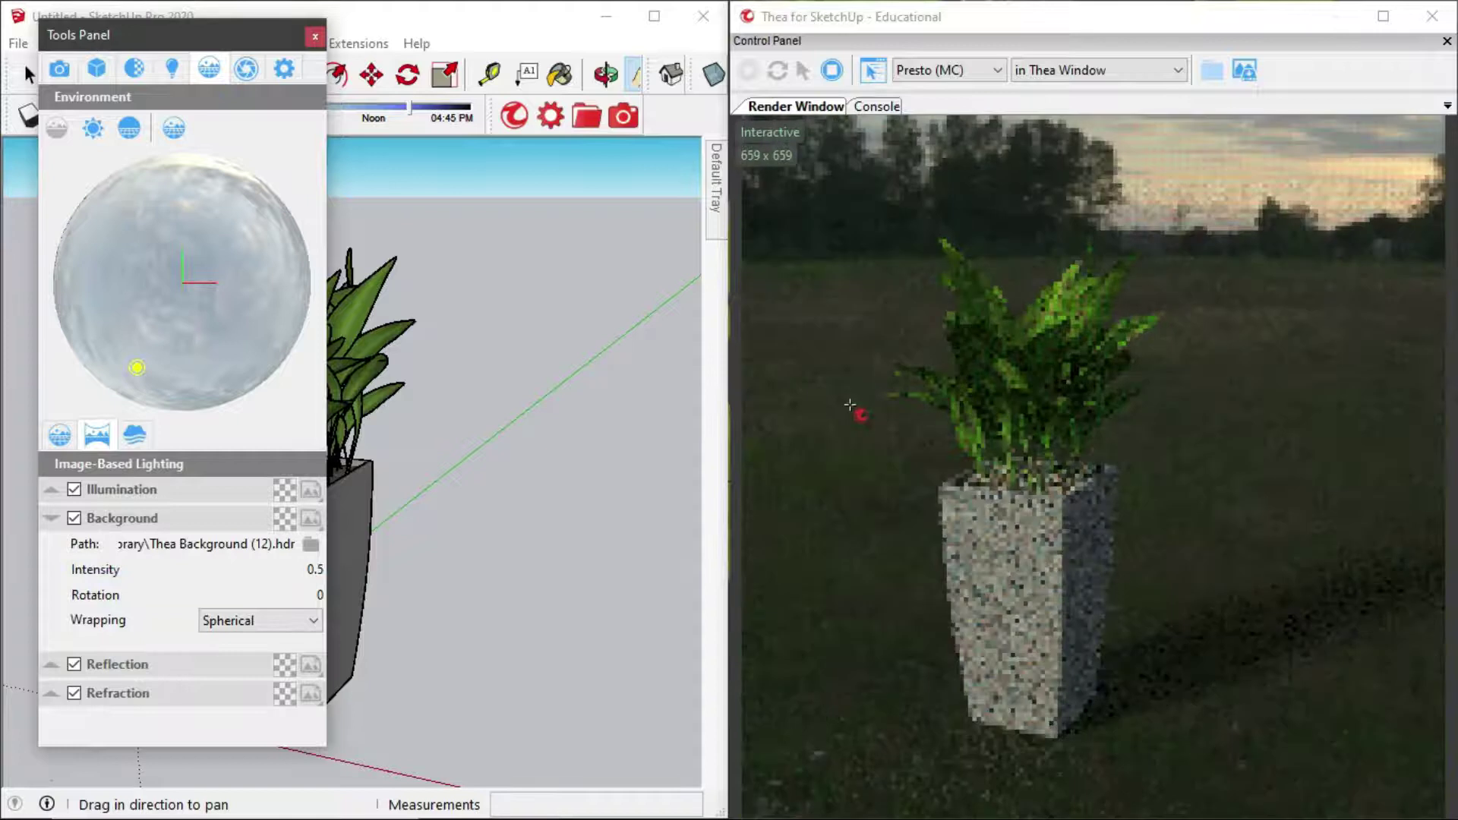
{"action": "left_click", "coordinate": [312, 569]}
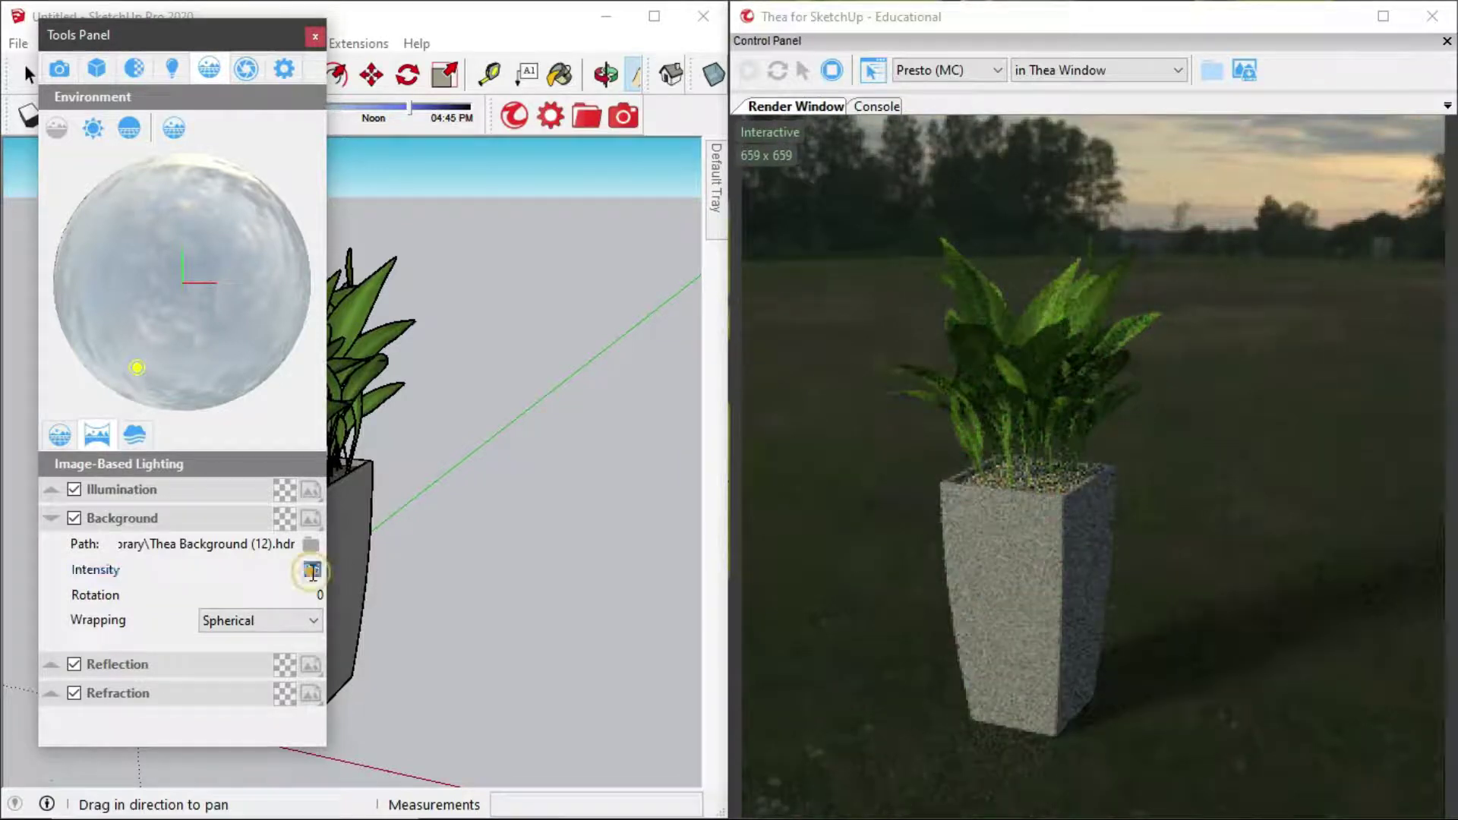
{"action": "type", "text": "1"}
{"action": "key", "text": "Return"}
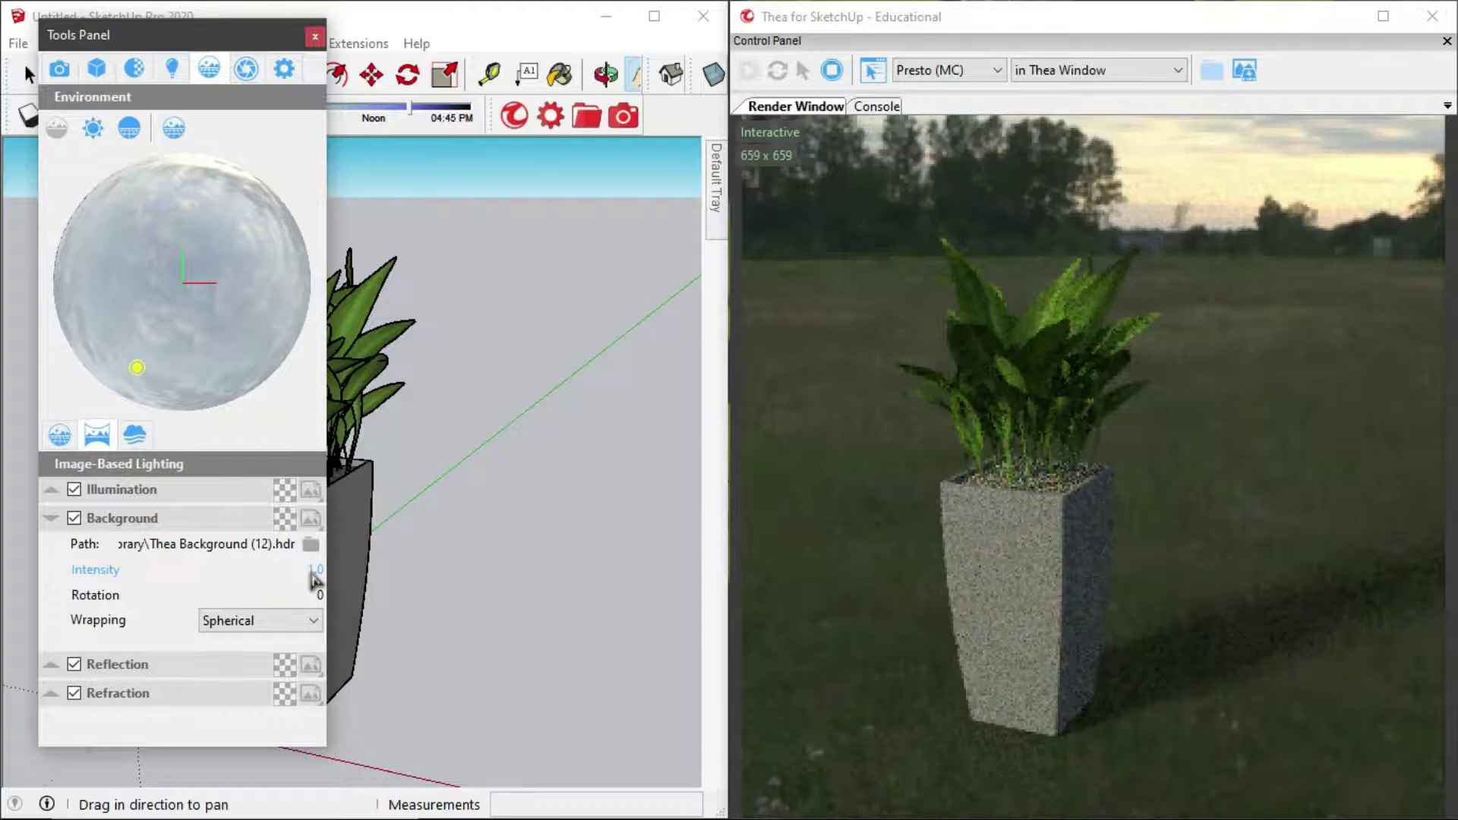
{"action": "left_click", "coordinate": [313, 571]}
{"action": "type", "text": "2"}
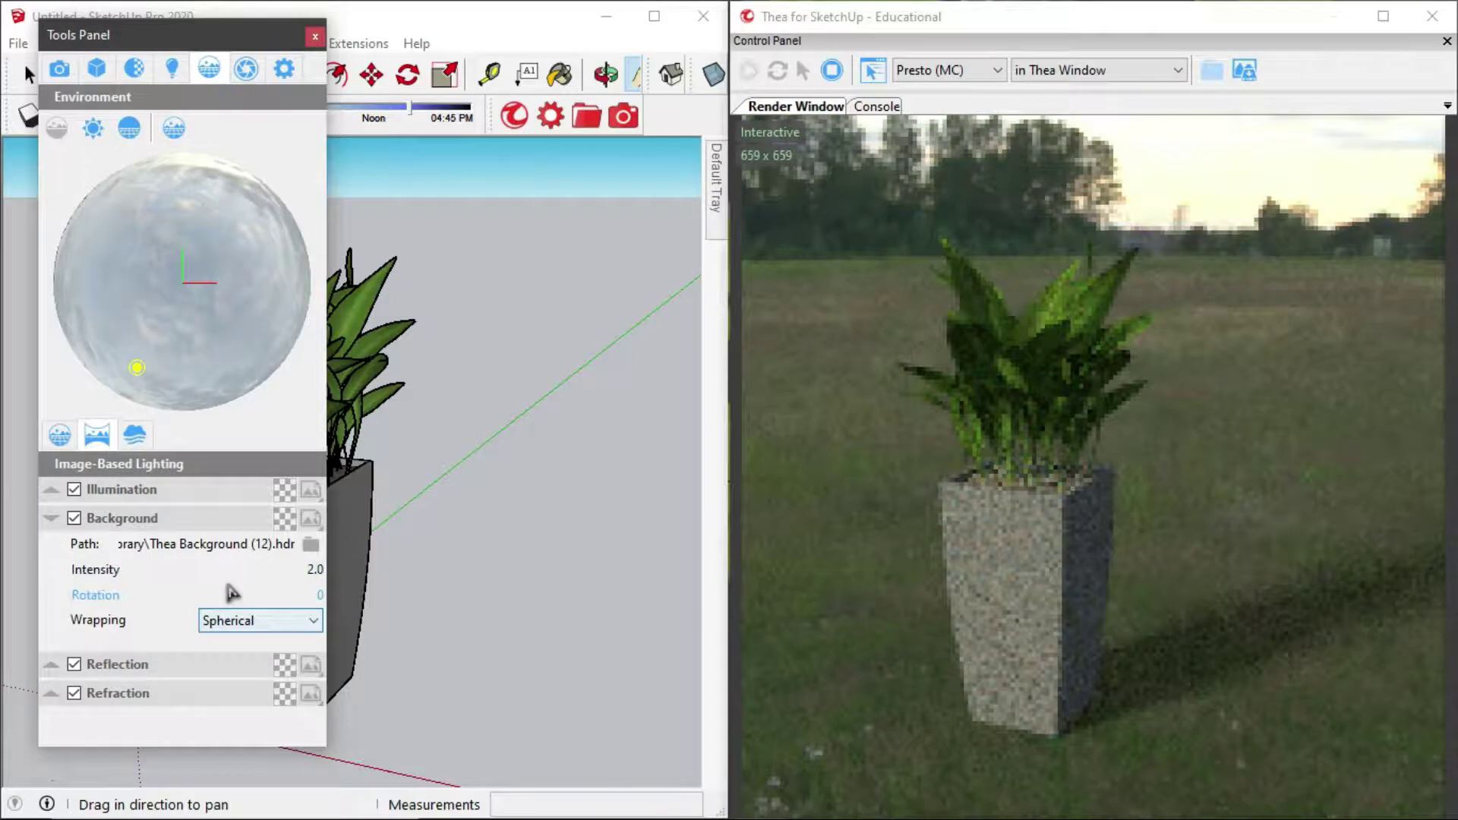
- Edit the background rotation value, left at 0, and bring up the Thea Render extension commands
{"action": "left_click", "coordinate": [319, 596]}
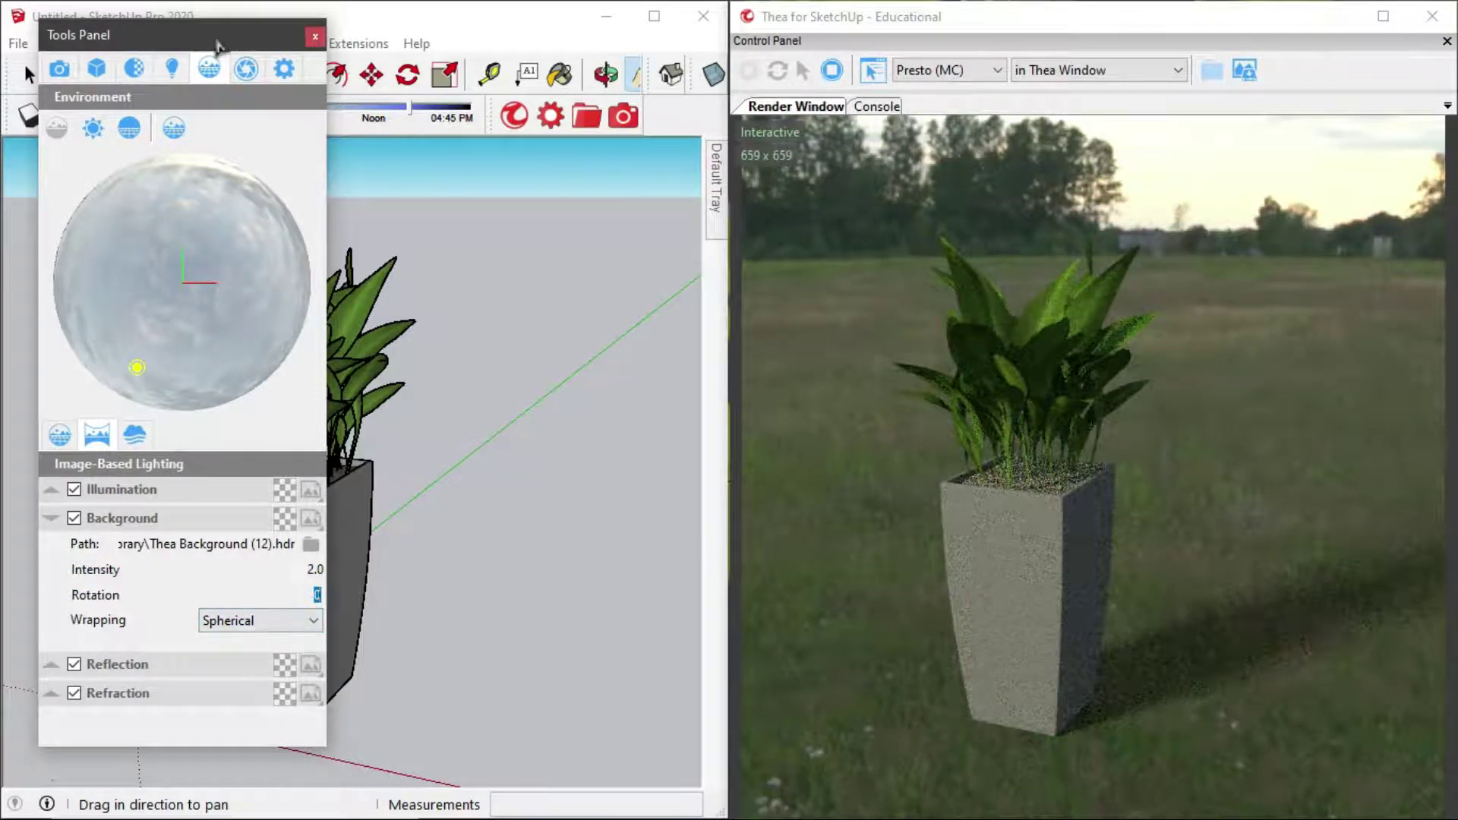
{"action": "left_click_drag", "start_coordinate": [217, 37], "coordinate": [200, 42]}
{"action": "left_click", "coordinate": [374, 44]}
{"action": "mouse_move", "coordinate": [393, 67]}
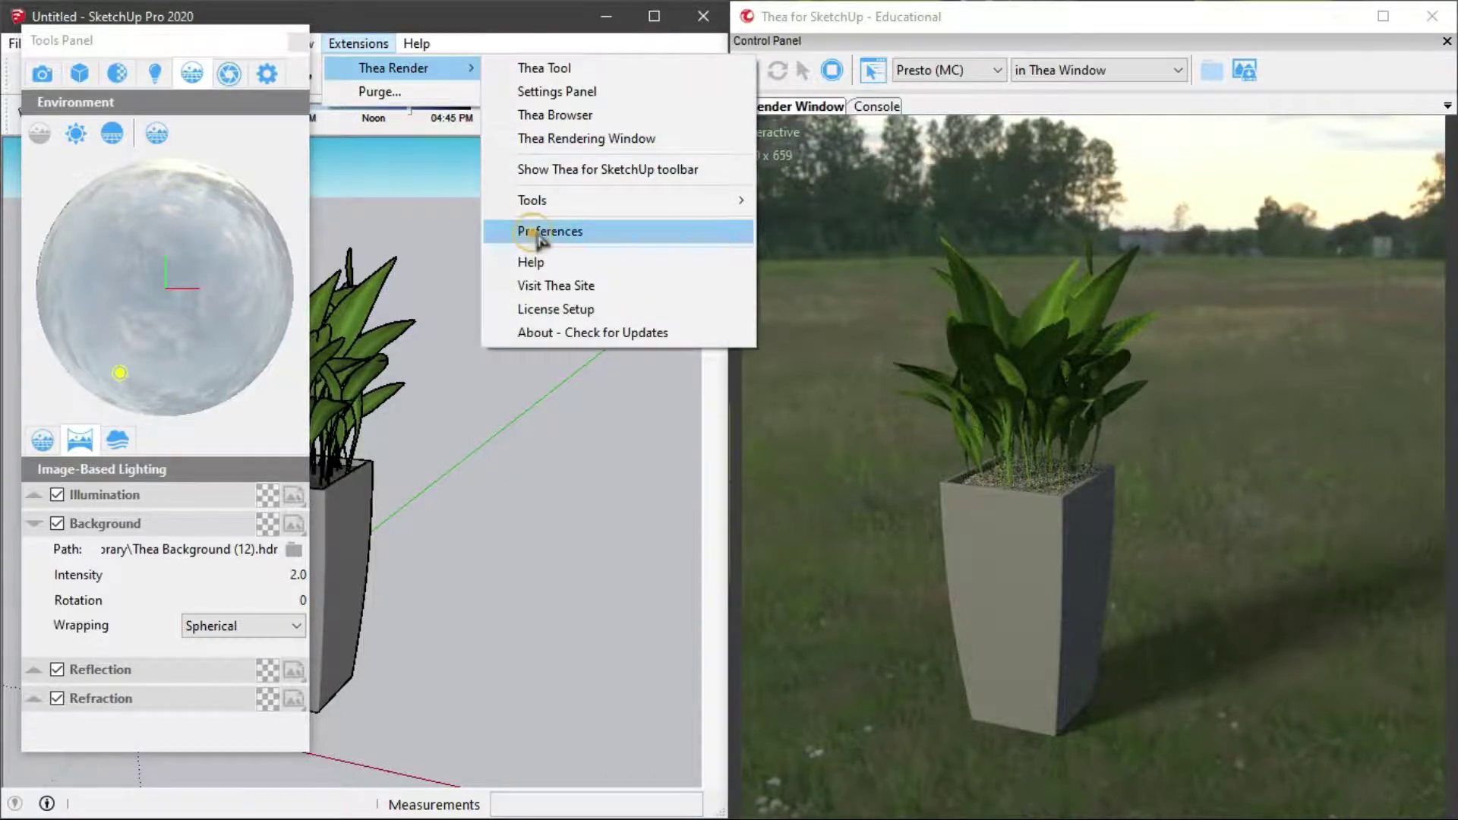
{"action": "left_click", "coordinate": [539, 232]}
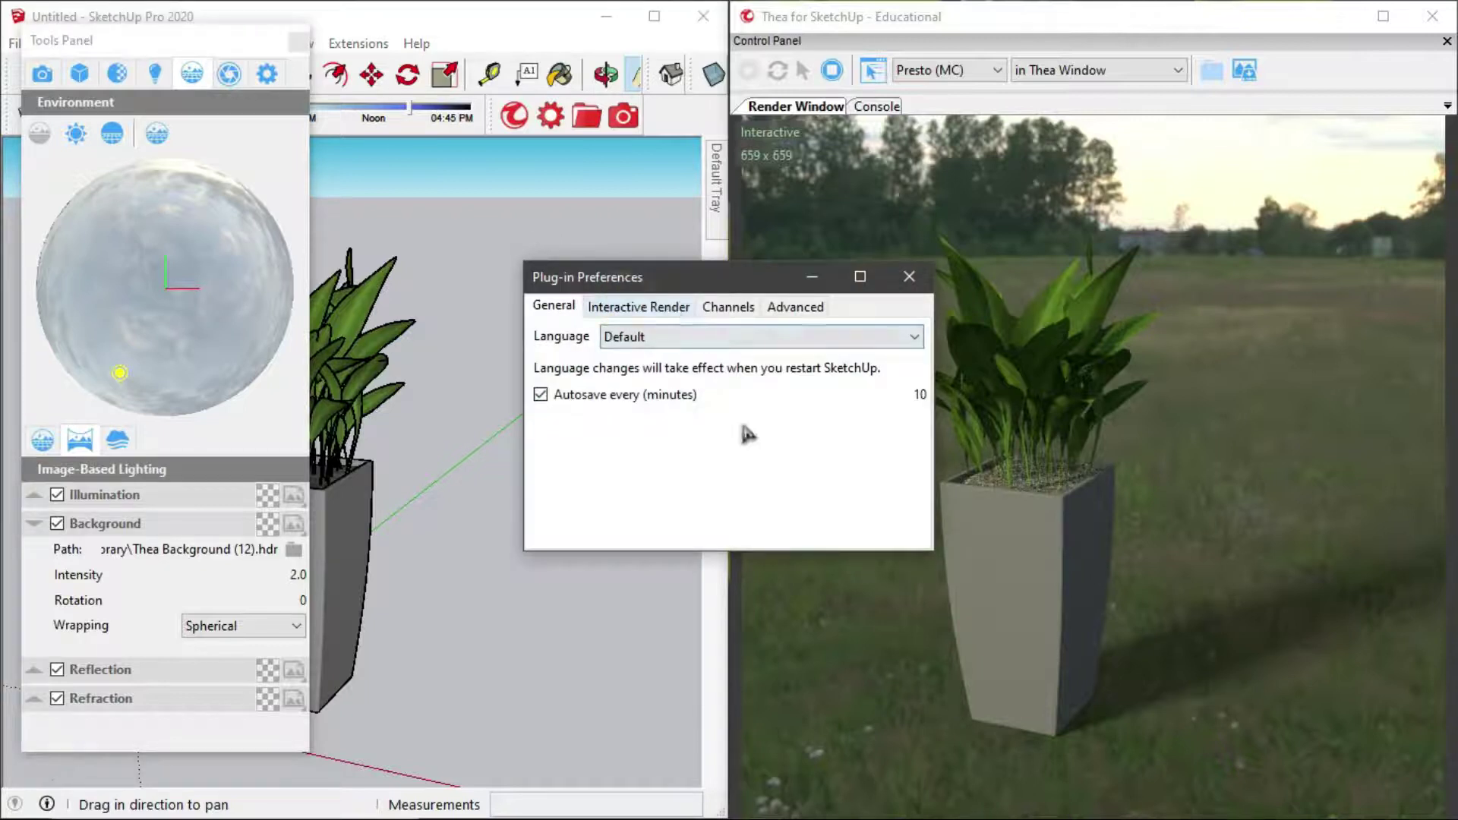
{"action": "left_click", "coordinate": [612, 310]}
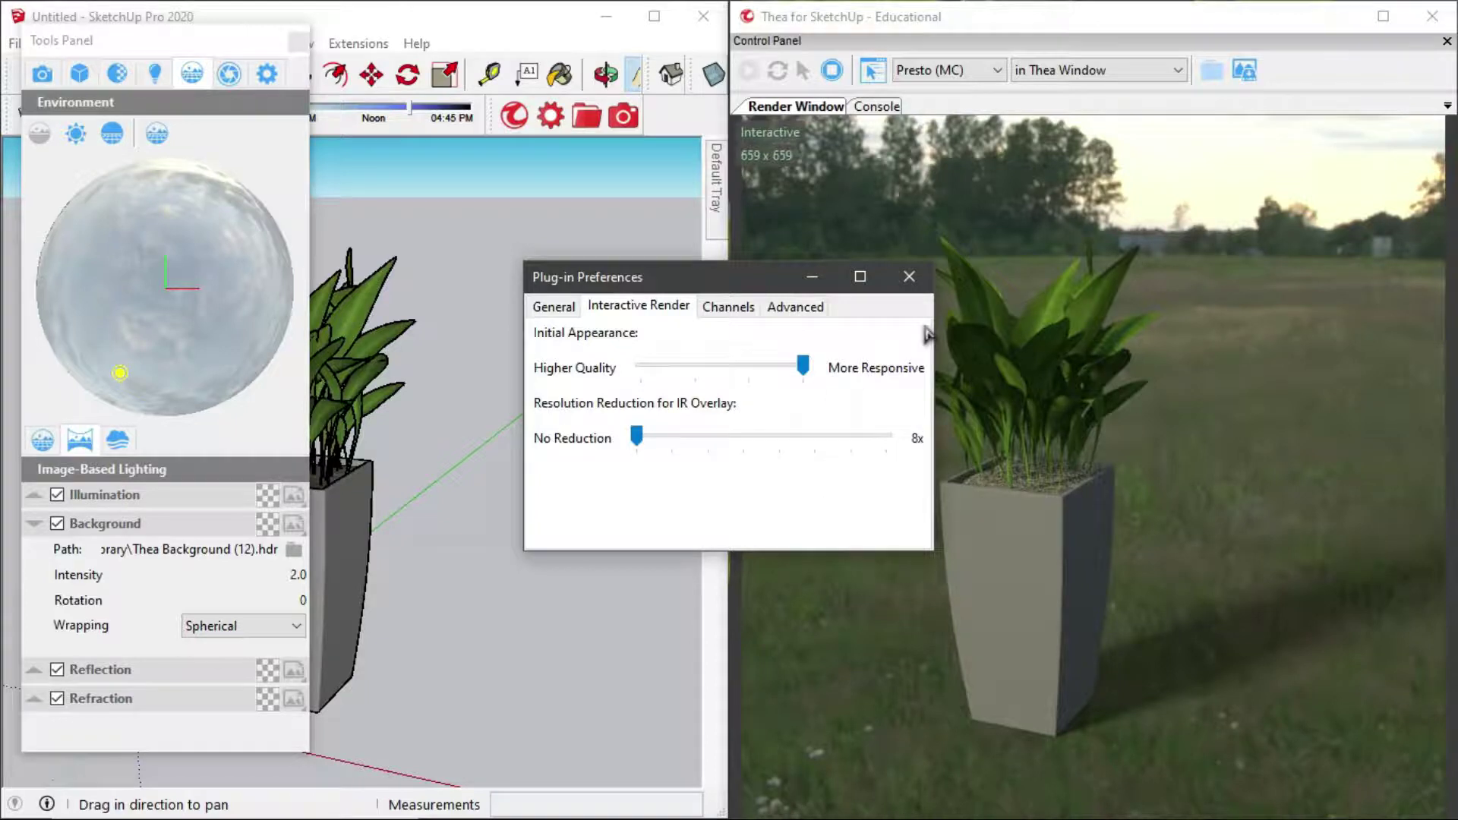
{"action": "left_click", "coordinate": [283, 25]}
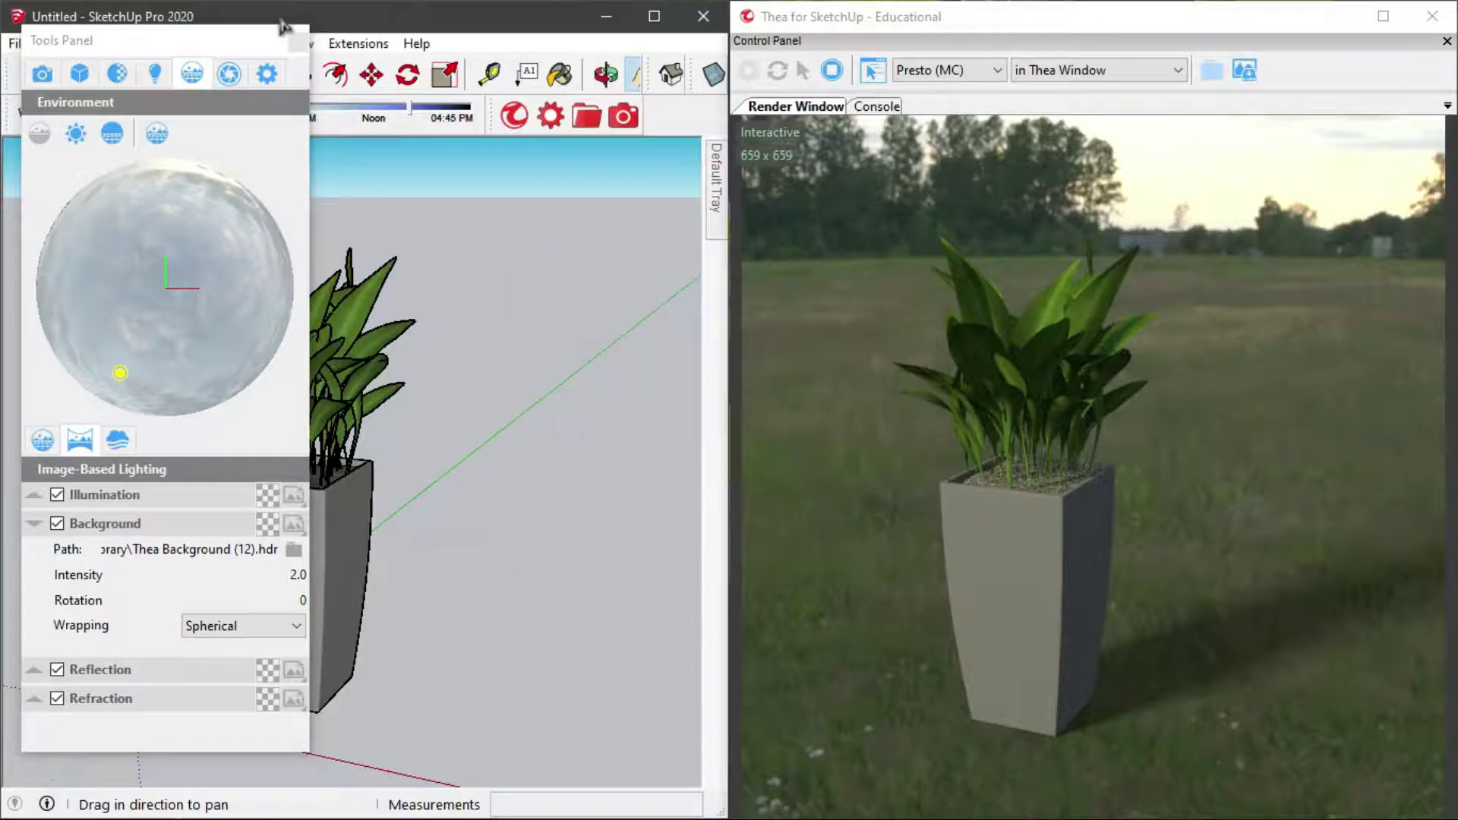
- Set the HDRI background rotation to 90, then raise it to about 119
{"action": "left_click", "coordinate": [300, 599]}
{"action": "type", "text": "90"}
{"action": "key", "text": "Return"}
{"action": "mouse_move", "coordinate": [97, 603]}
{"action": "left_mouse_down"}
{"action": "mouse_move", "coordinate": [155, 605]}
{"action": "mouse_move", "coordinate": [119, 605]}
{"action": "left_mouse_up"}
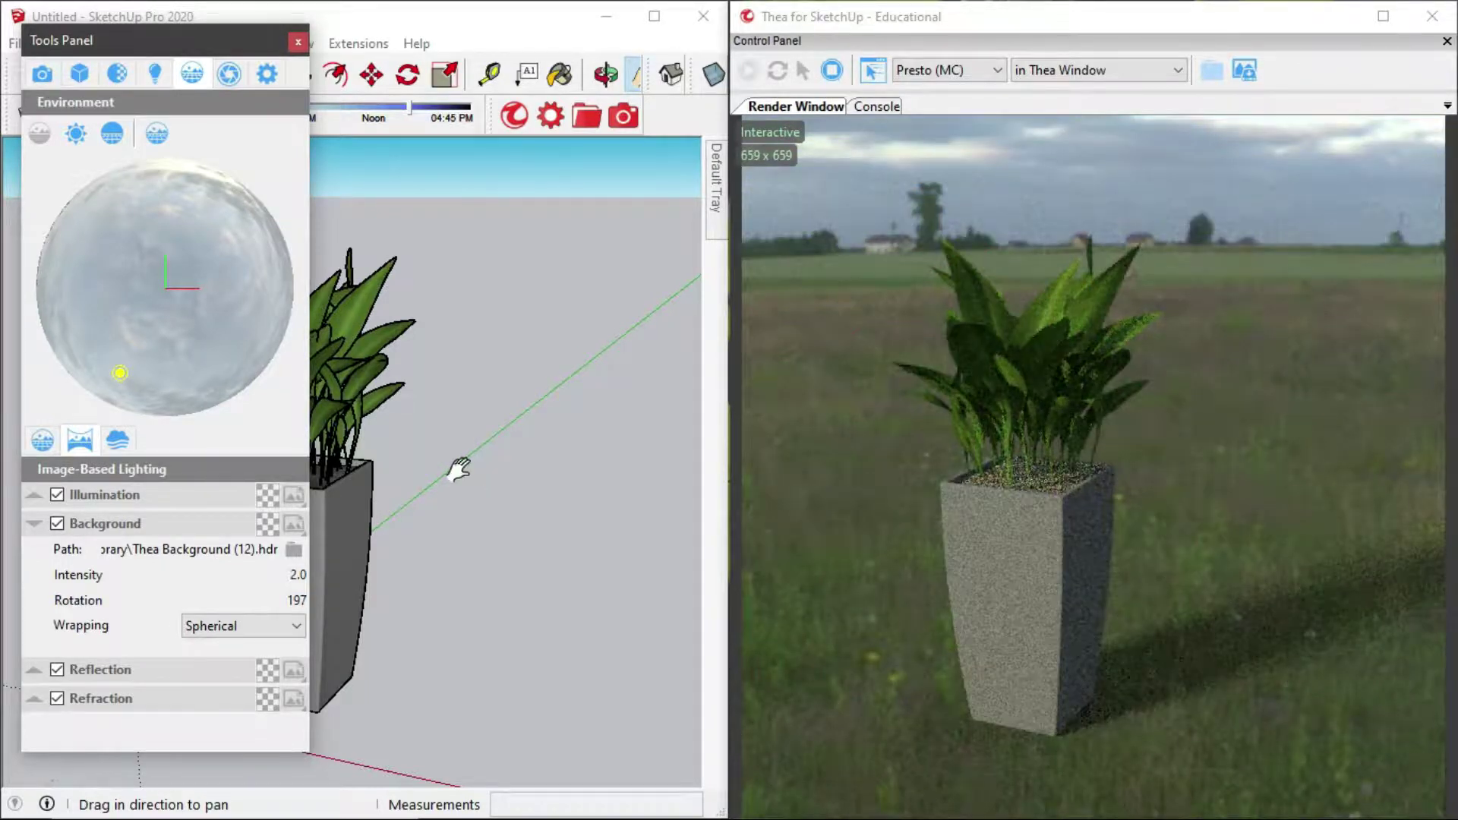
{"action": "left_click", "coordinate": [34, 524]}
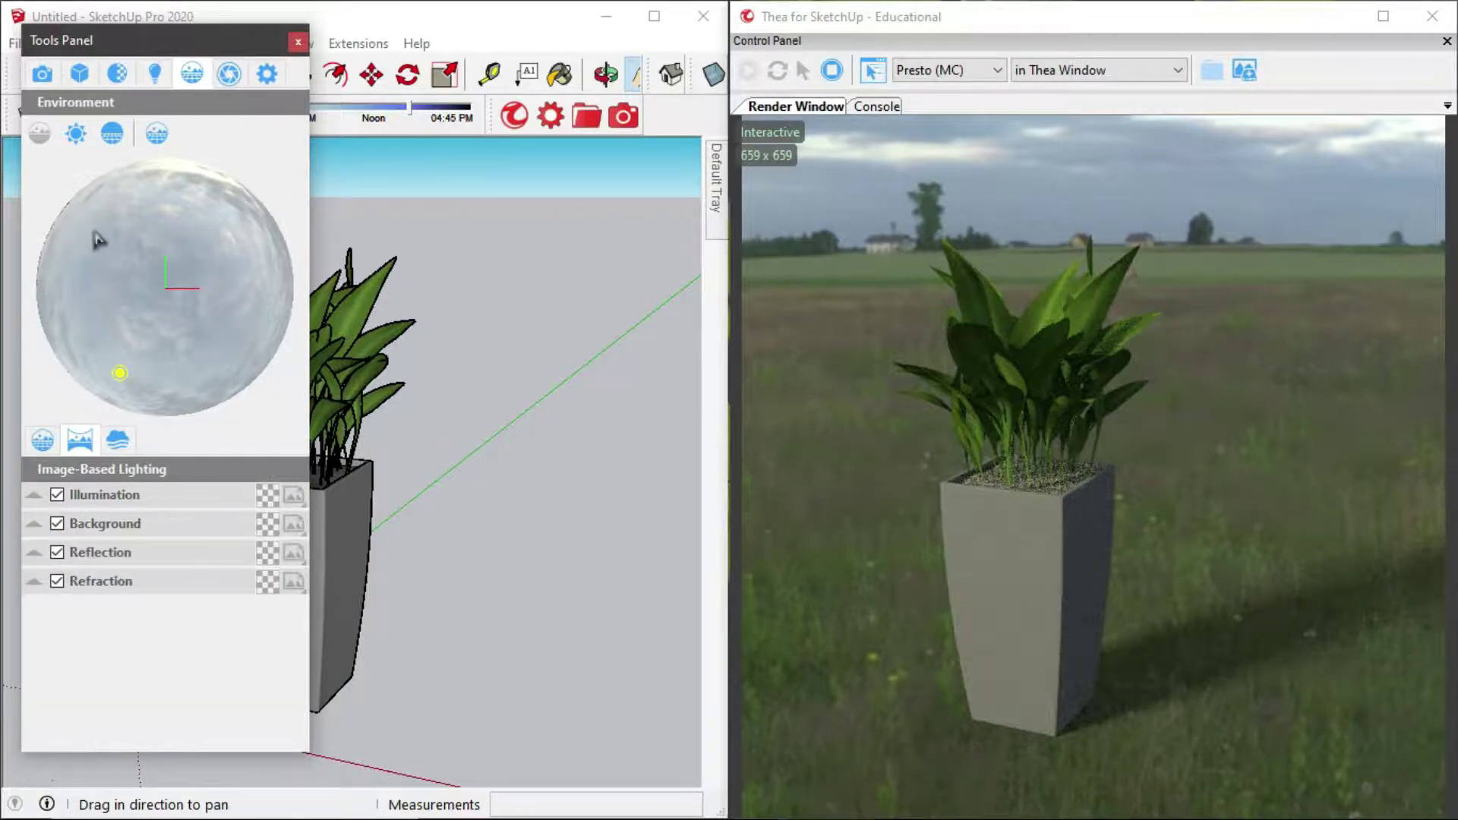
- Spin the environment sphere so trees sit behind the plant, then close the environment settings
{"action": "left_click", "coordinate": [120, 375]}
{"action": "left_click_drag", "start_coordinate": [261, 348], "coordinate": [268, 311]}
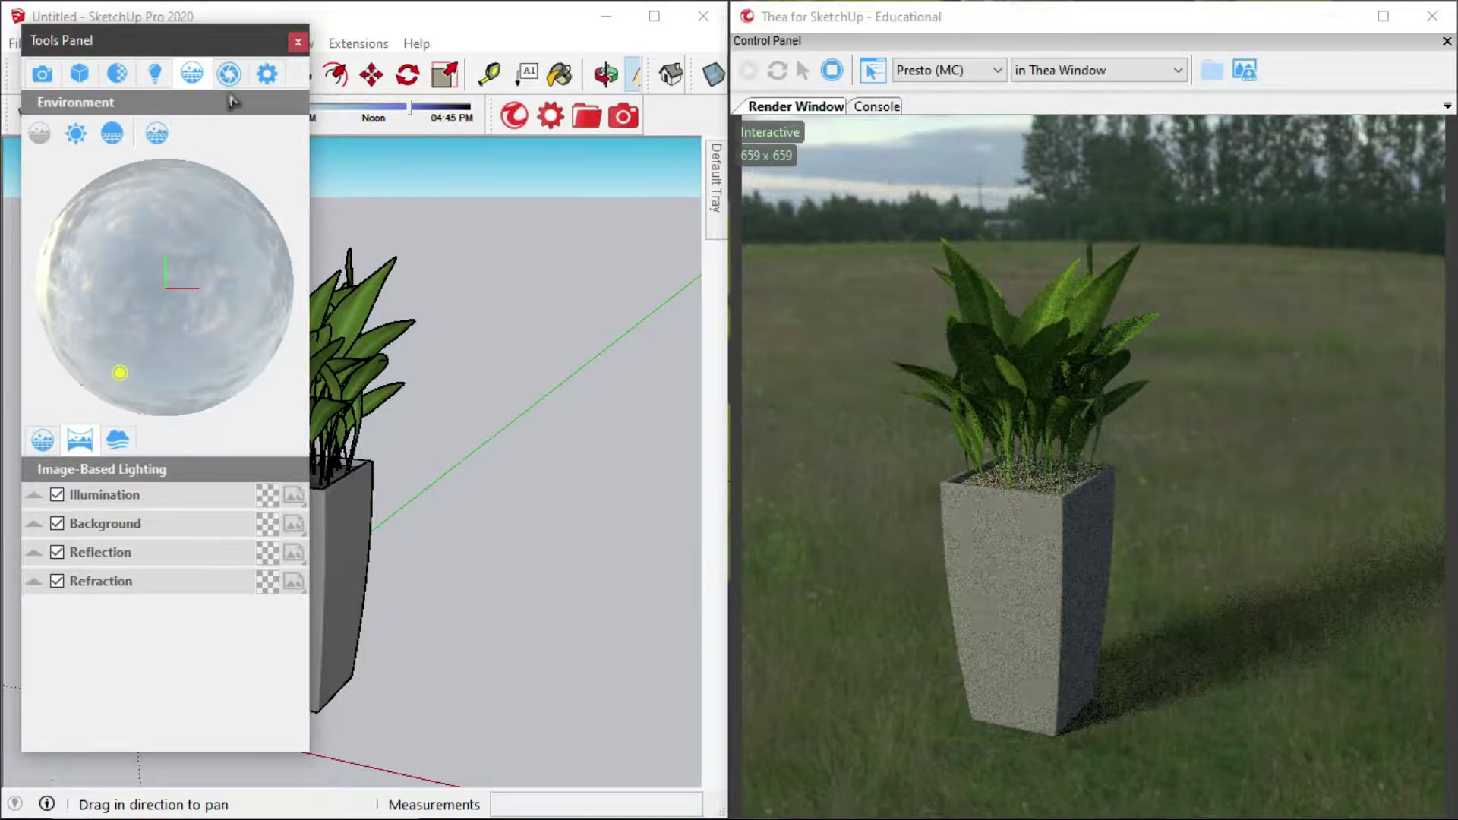
{"action": "left_click", "coordinate": [298, 42]}
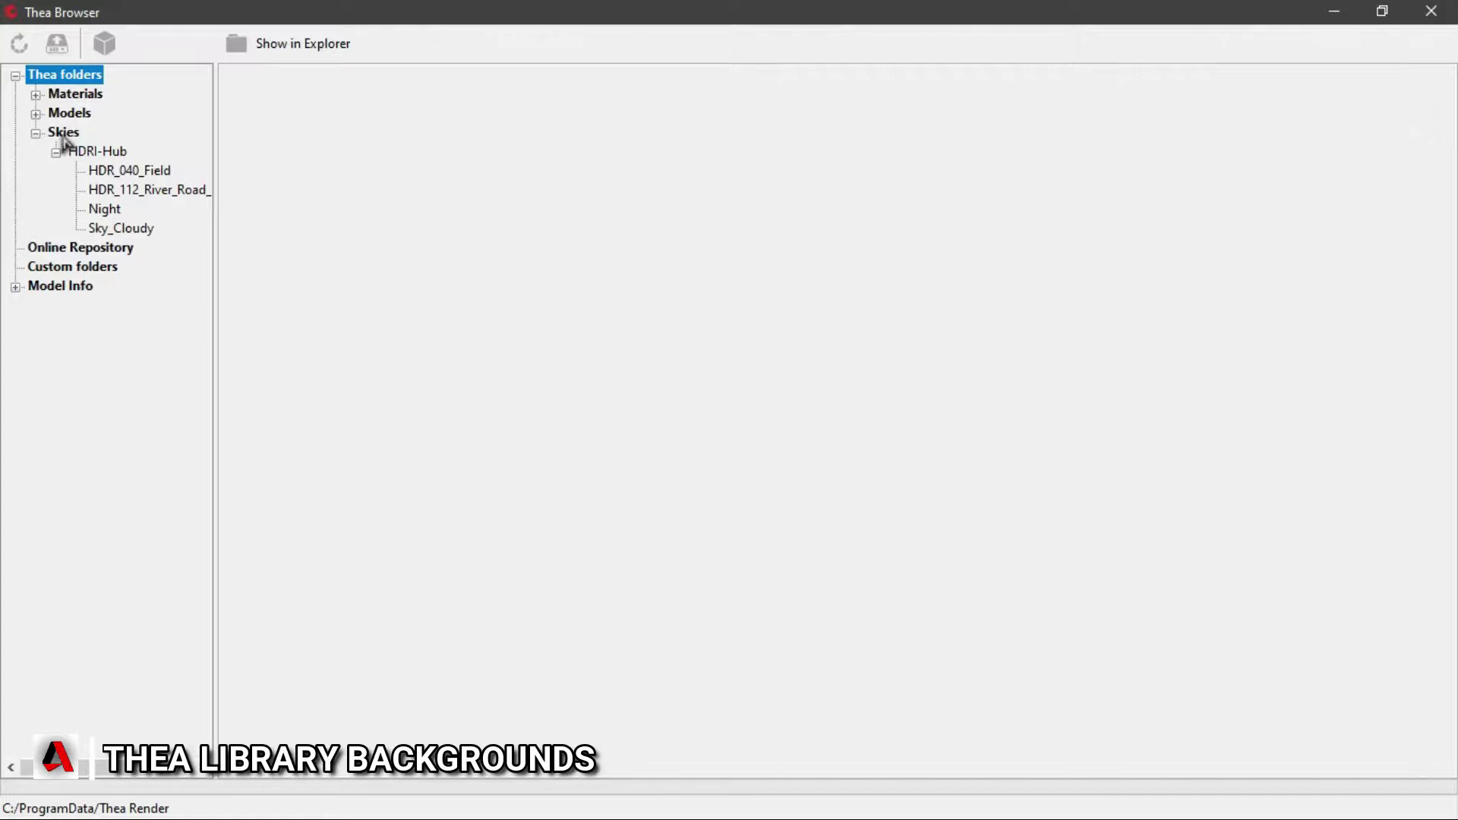
- Preview Skies > HDRI-Hub skies and apply HDR_040_Field.sky.thea as the scene environment
{"action": "left_click", "coordinate": [61, 133]}
{"action": "left_click", "coordinate": [97, 152]}
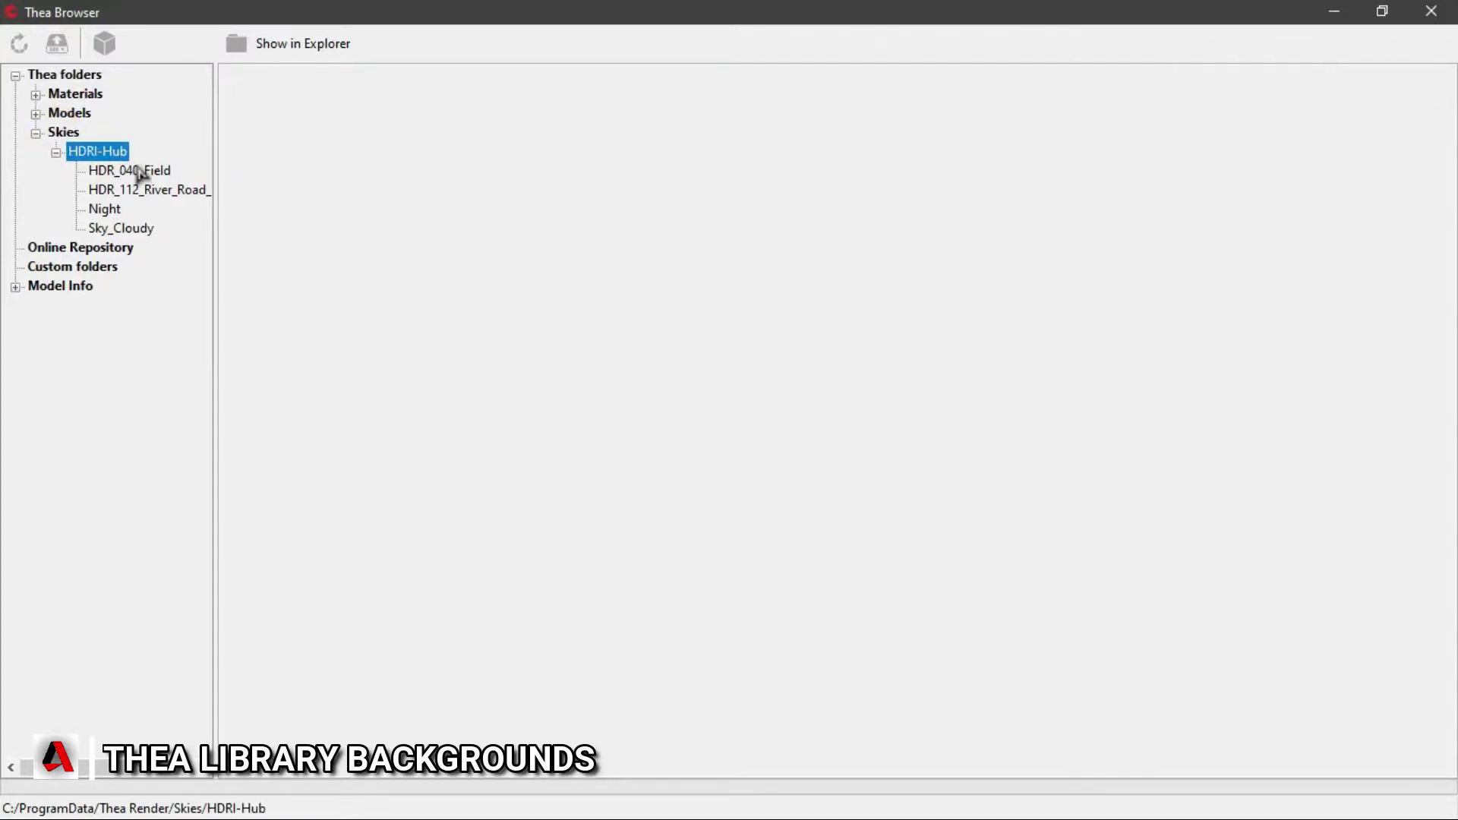
{"action": "left_click", "coordinate": [130, 170]}
{"action": "left_click", "coordinate": [104, 209]}
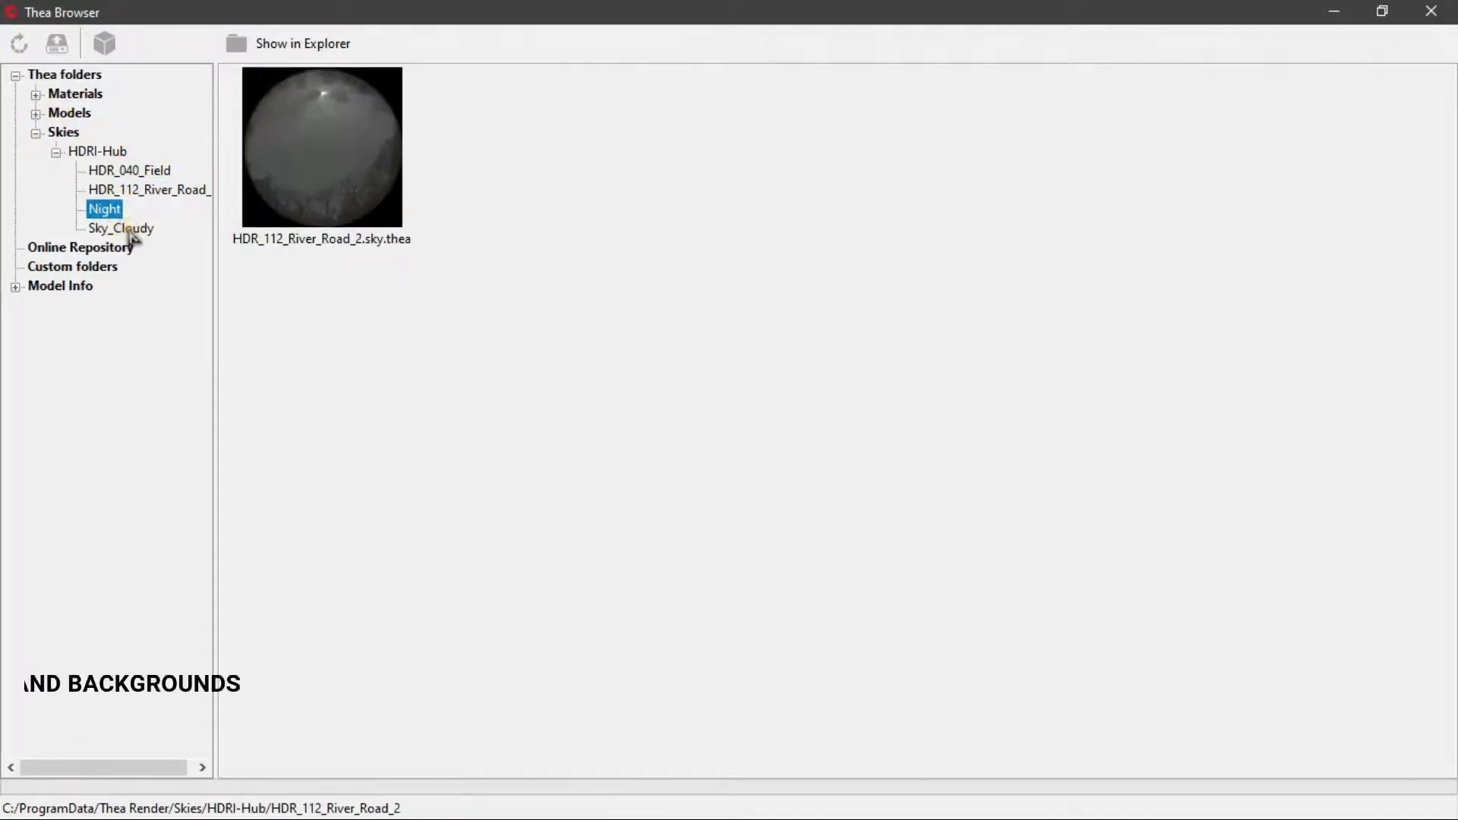
{"action": "left_click", "coordinate": [104, 211]}
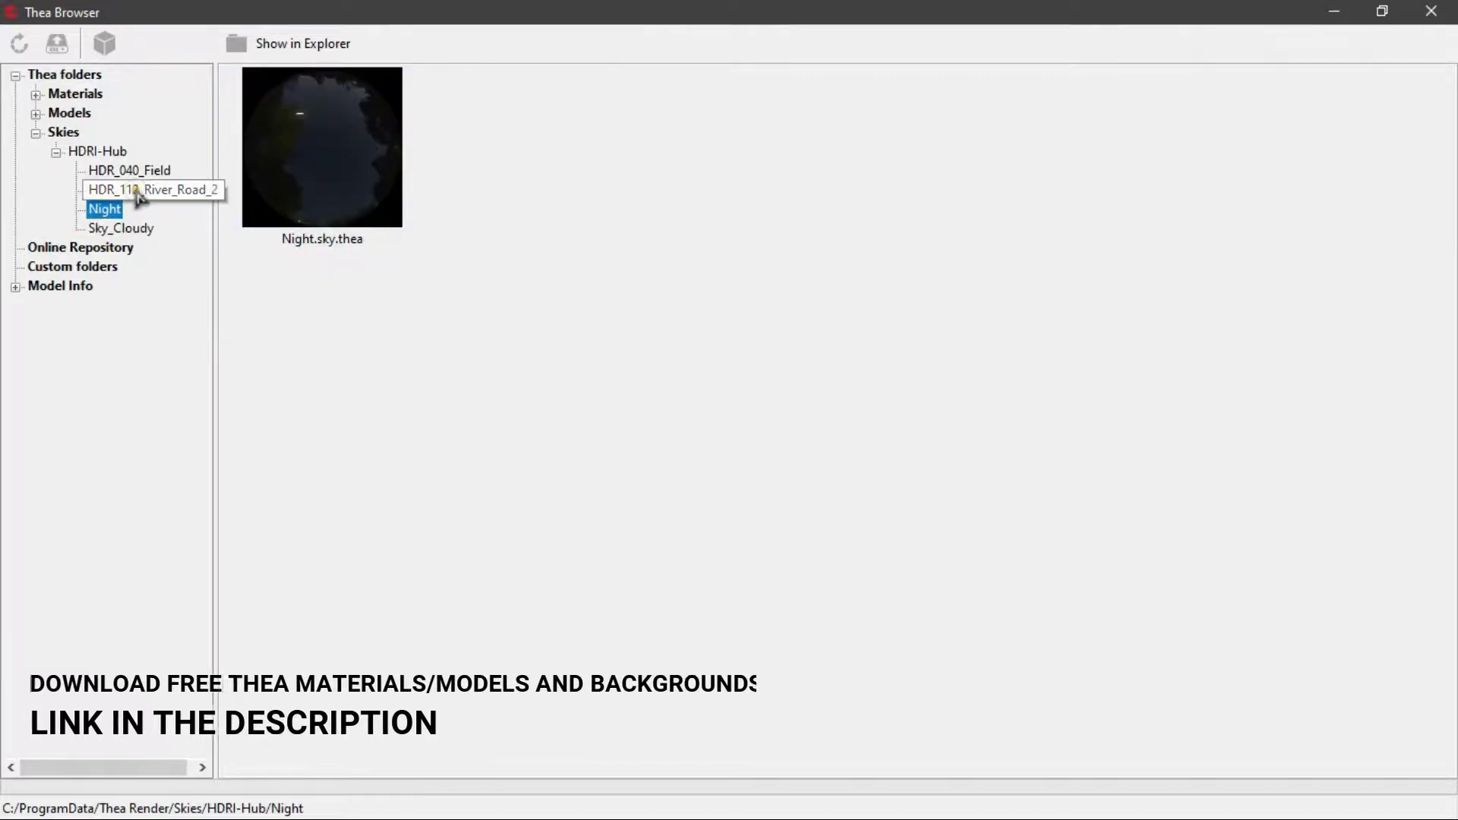
{"action": "left_click", "coordinate": [131, 191]}
{"action": "left_click", "coordinate": [127, 172]}
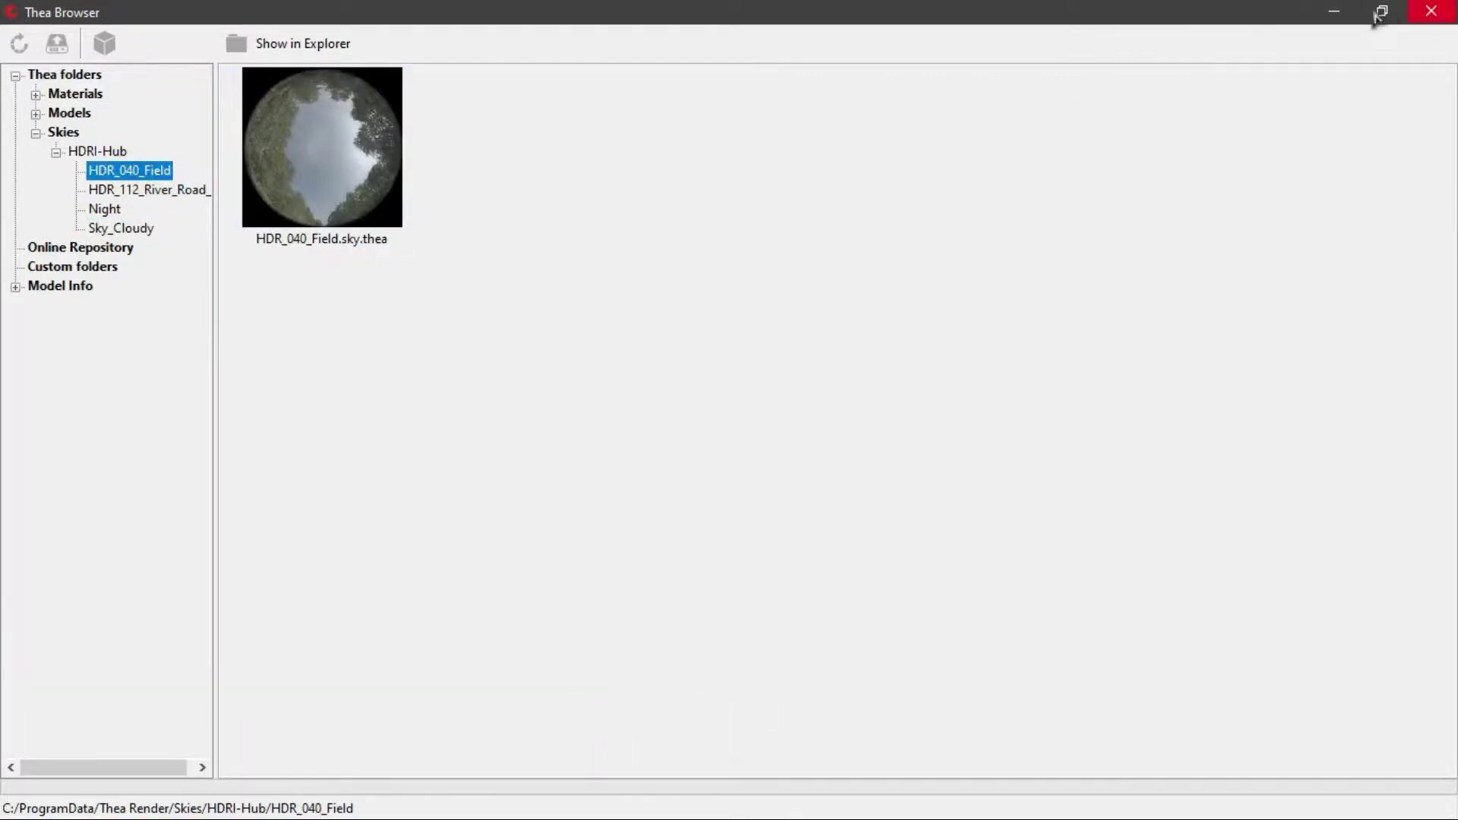
{"action": "double_click", "coordinate": [325, 166]}
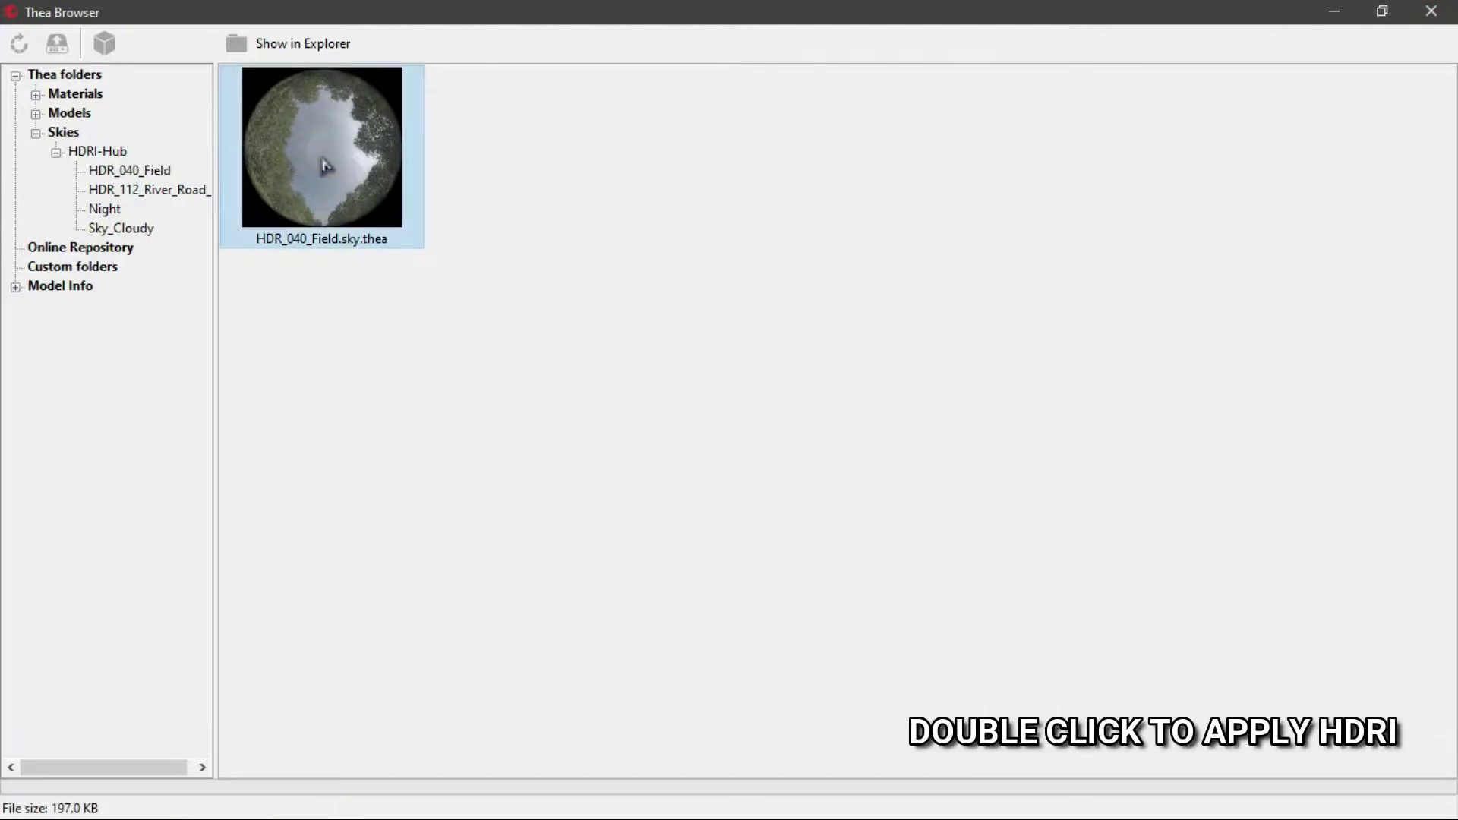
{"action": "left_click", "coordinate": [1431, 12]}
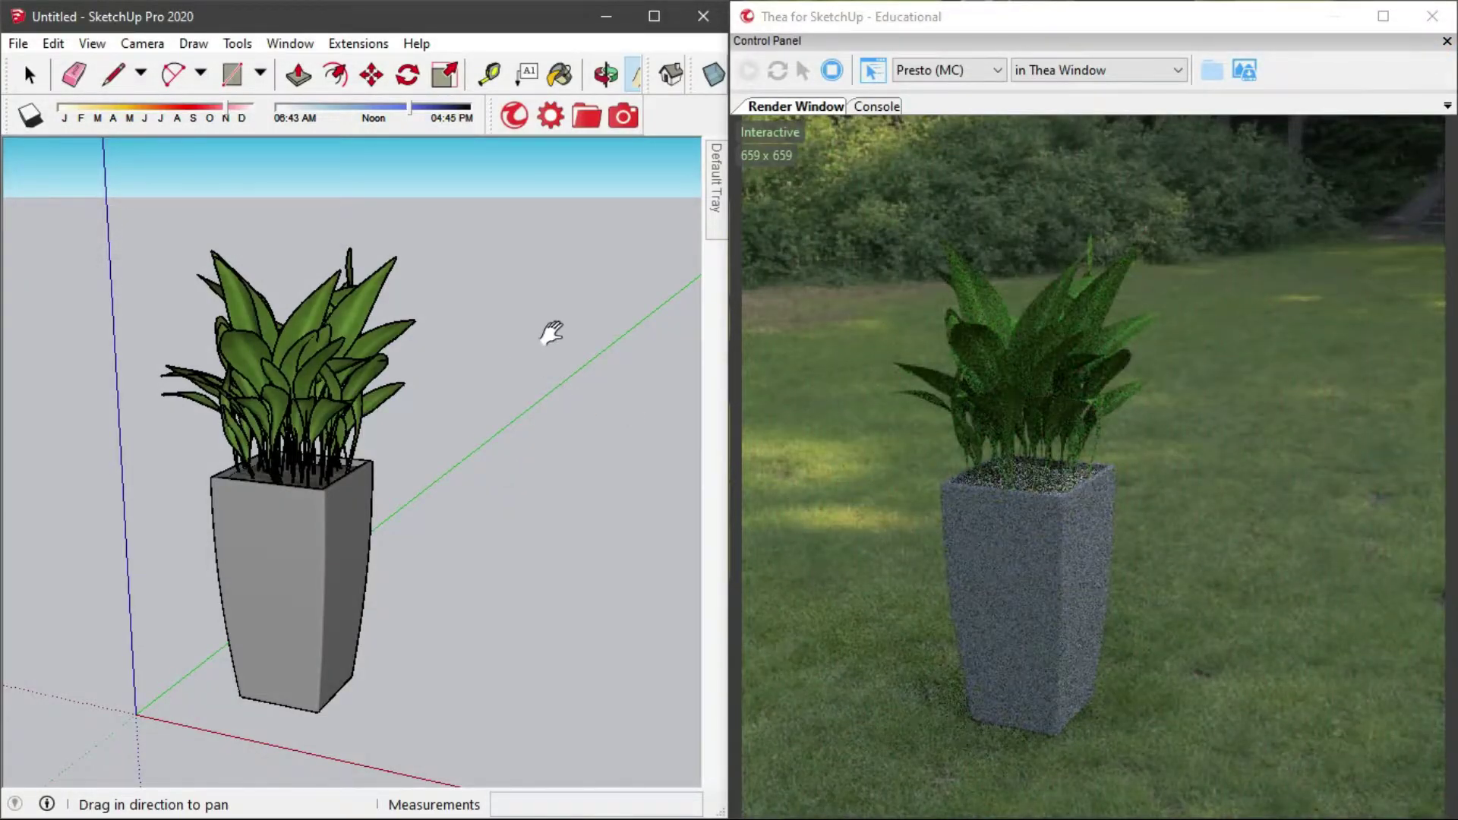
- Activate the Thea Tool and bring up the environment lighting panel
{"action": "left_click", "coordinate": [545, 128]}
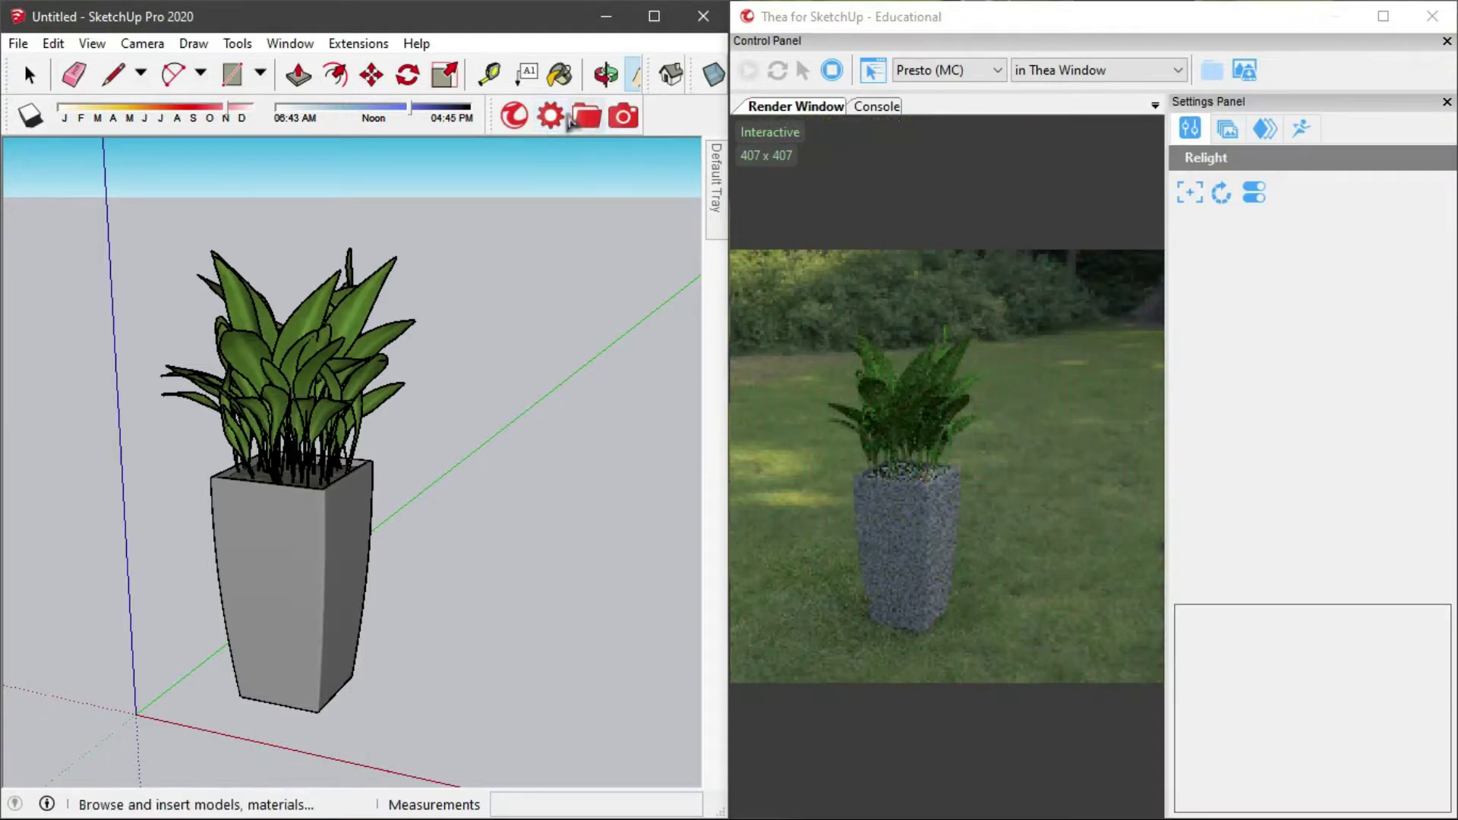
{"action": "left_click", "coordinate": [514, 115]}
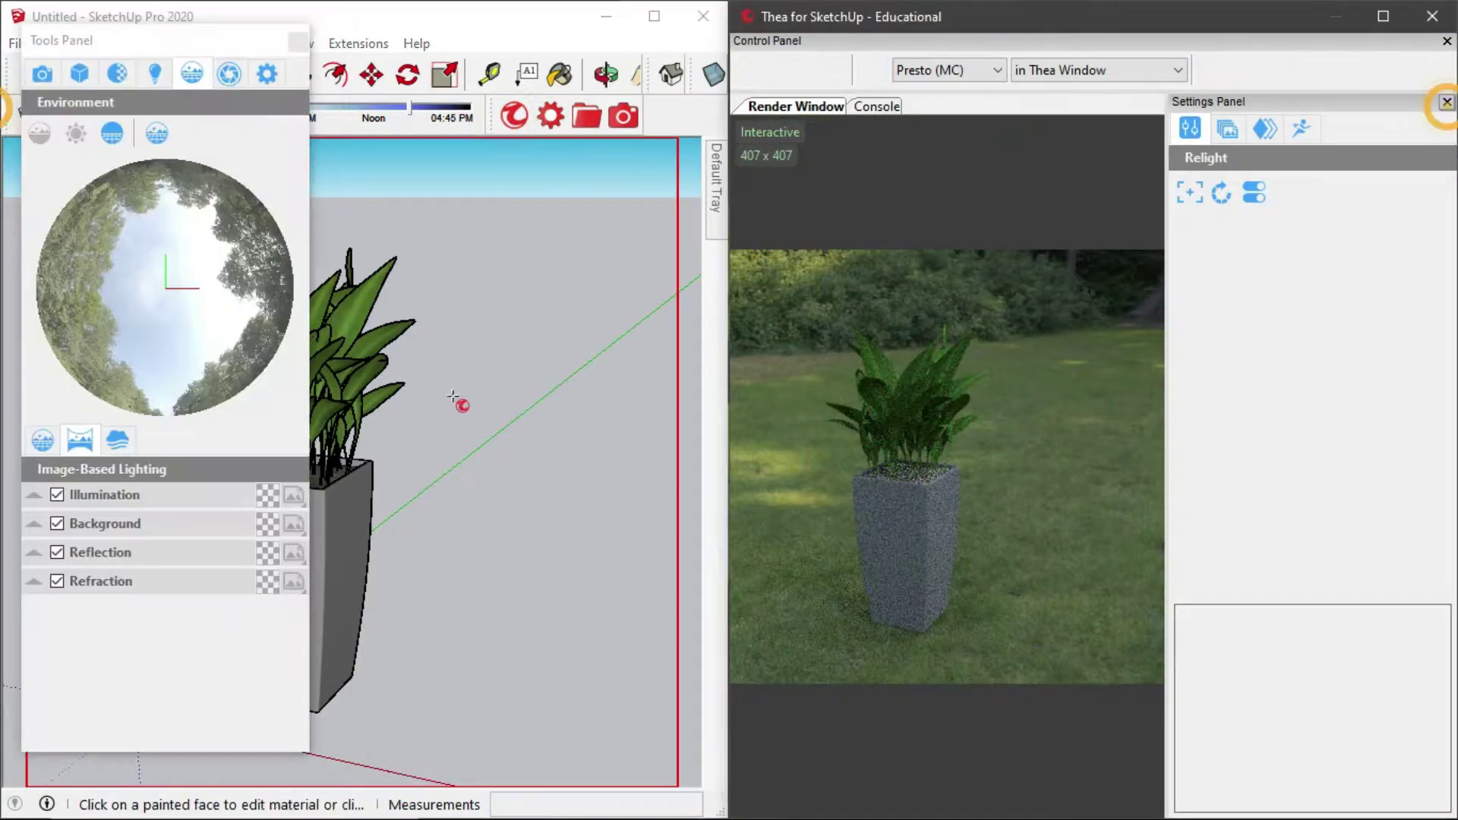
{"action": "left_click", "coordinate": [1447, 101]}
- Check Illumination uses HDR_040_Field_Ref.hdr and Background uses HDR_040_Field_Bg.jpg
{"action": "left_click", "coordinate": [34, 494]}
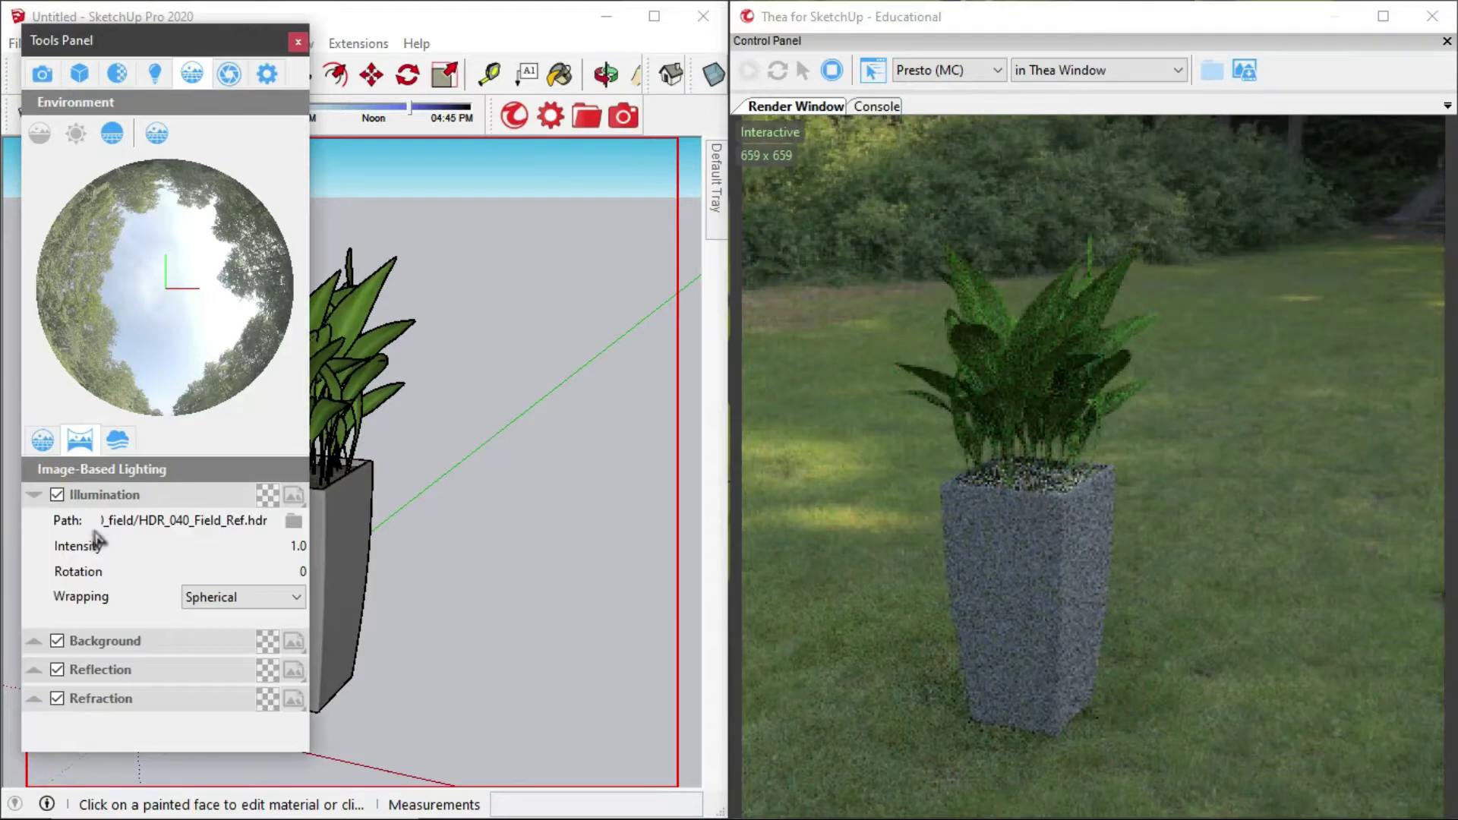
{"action": "left_click", "coordinate": [34, 494]}
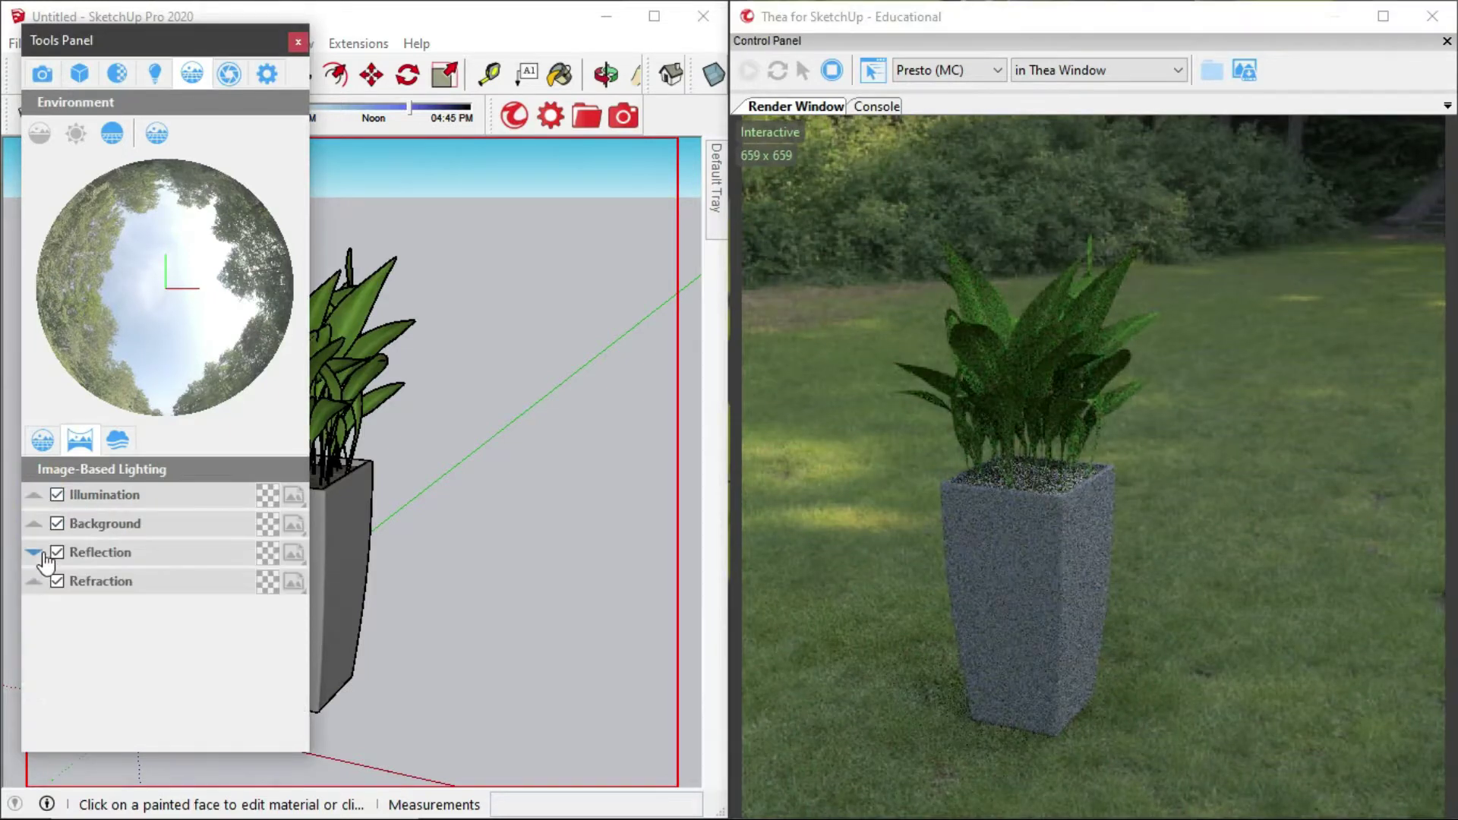
{"action": "left_click", "coordinate": [35, 524]}
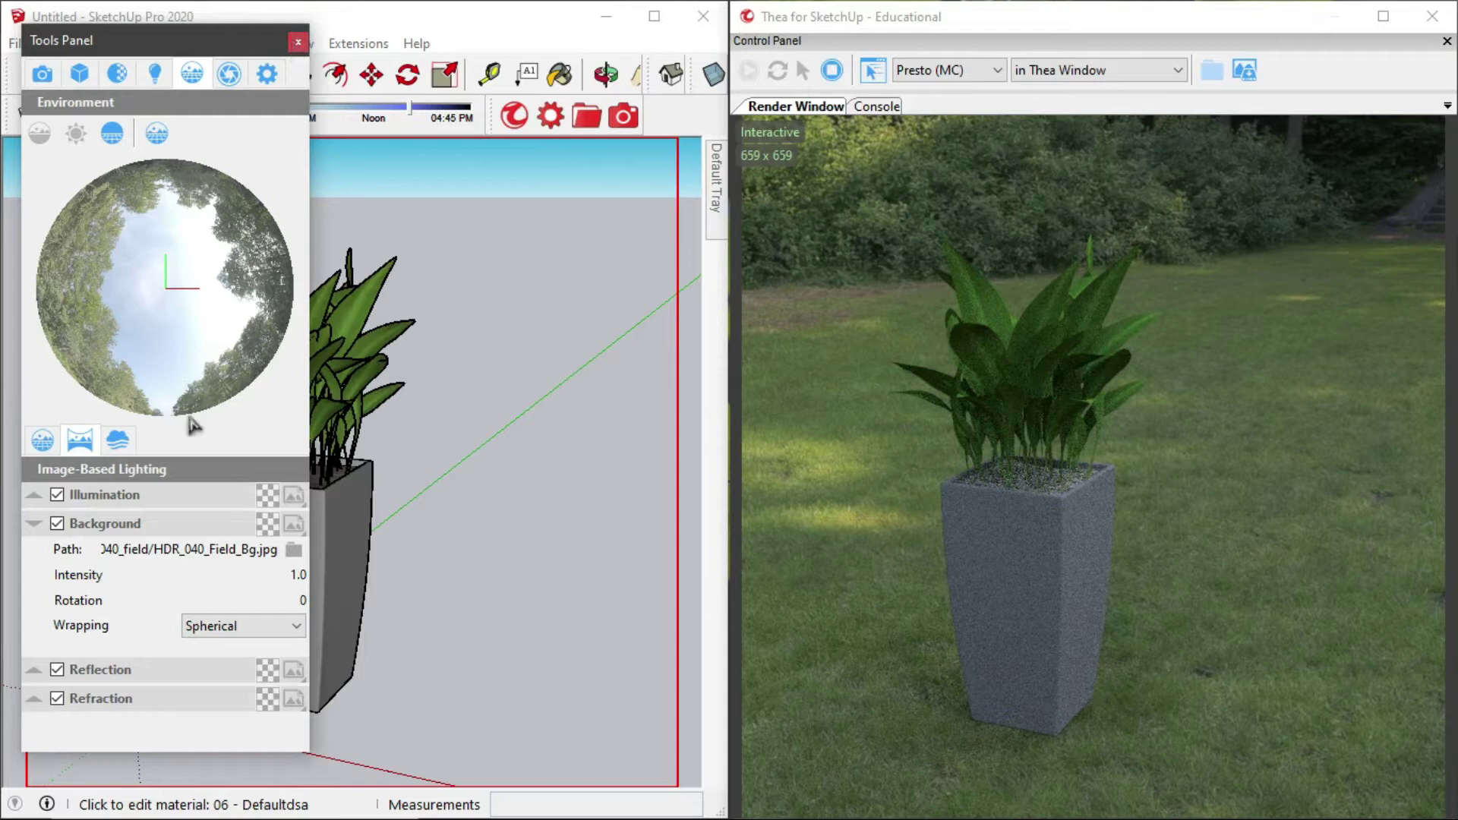
{"action": "left_click", "coordinate": [34, 524]}
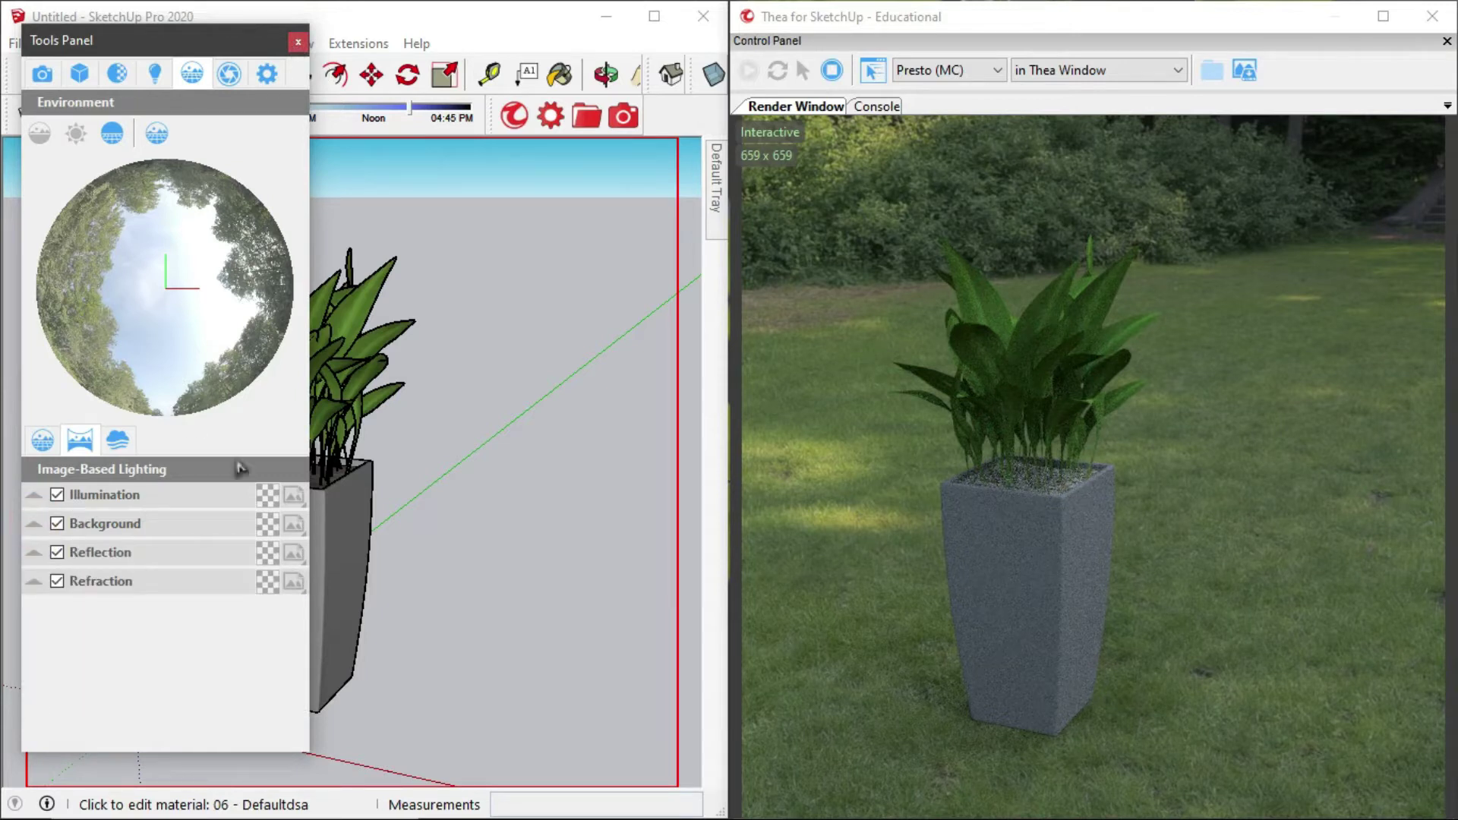